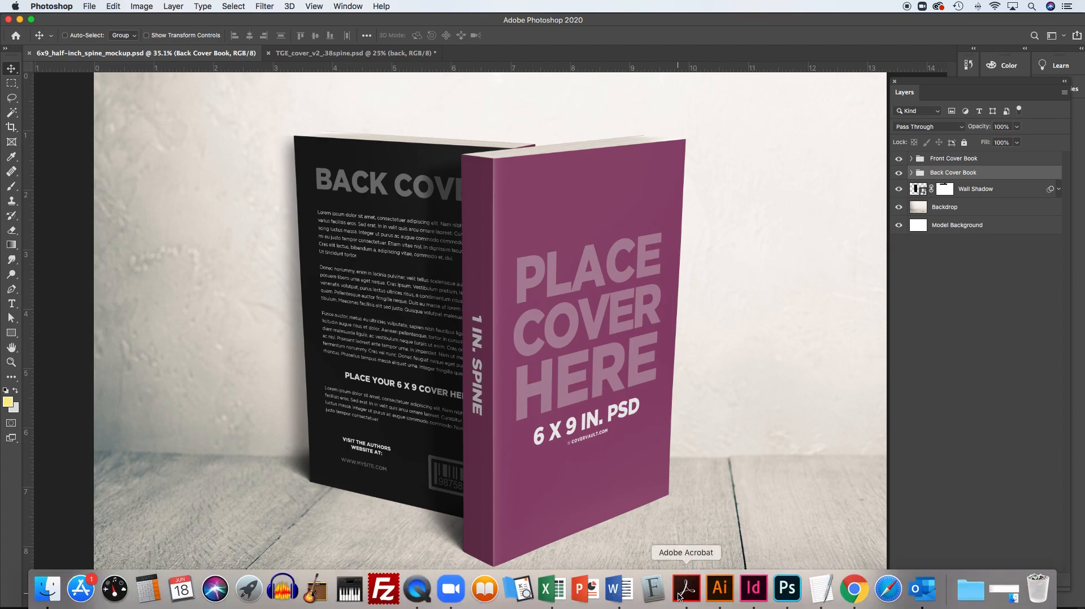
# Review the Project 2 book cover brief in Adobe Acrobat and return to Photoshop
pyautogui.click(681, 593)
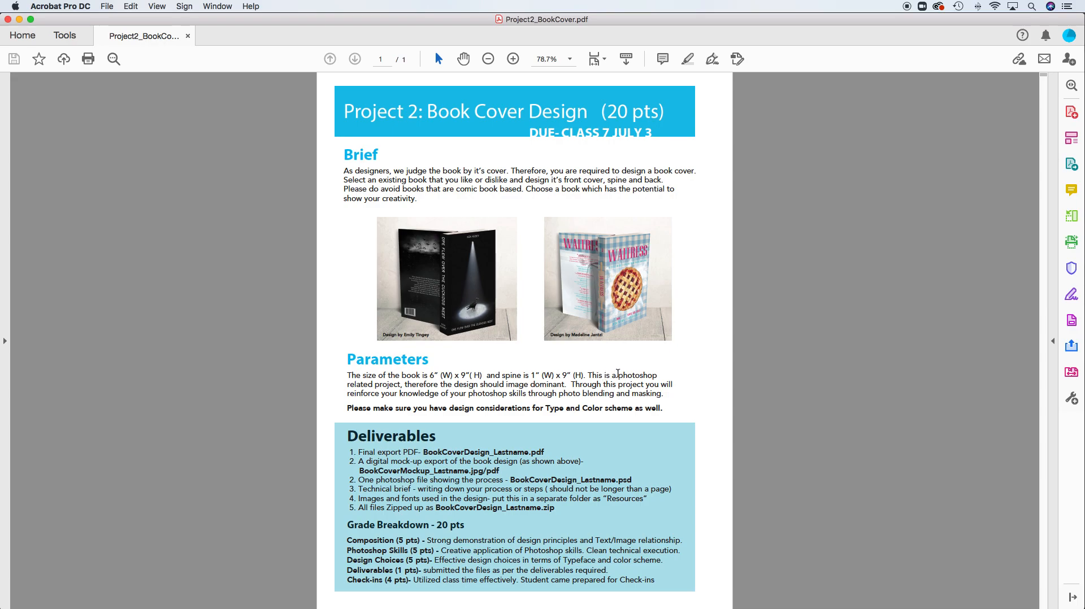
pyautogui.press('super+Tab')
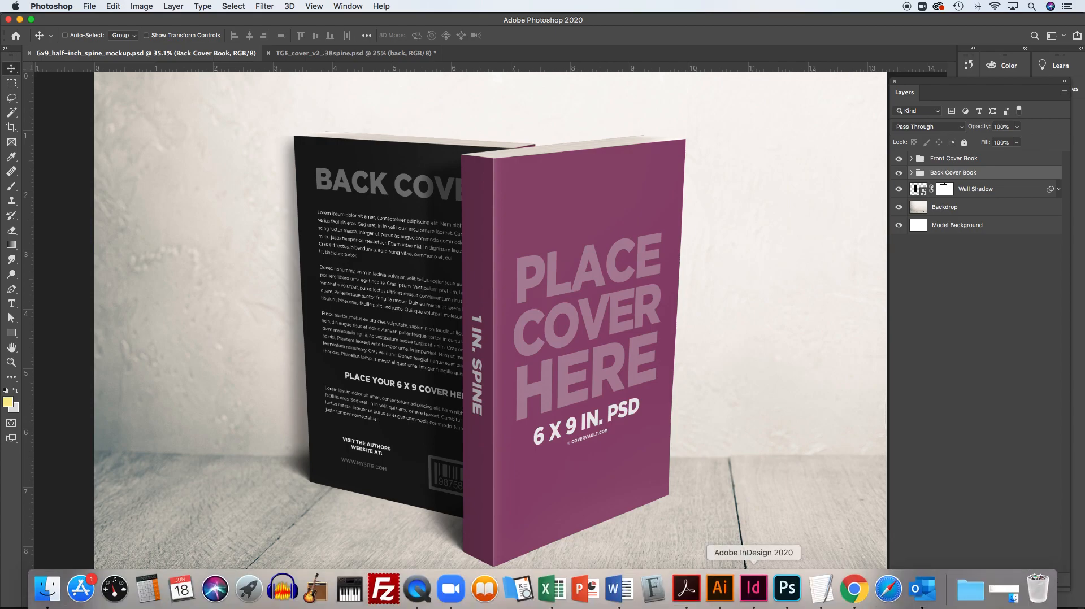
# Compare the flat cover file with the 6x9 book mockup and examine the layers inside the face group
pyautogui.click(303, 55)
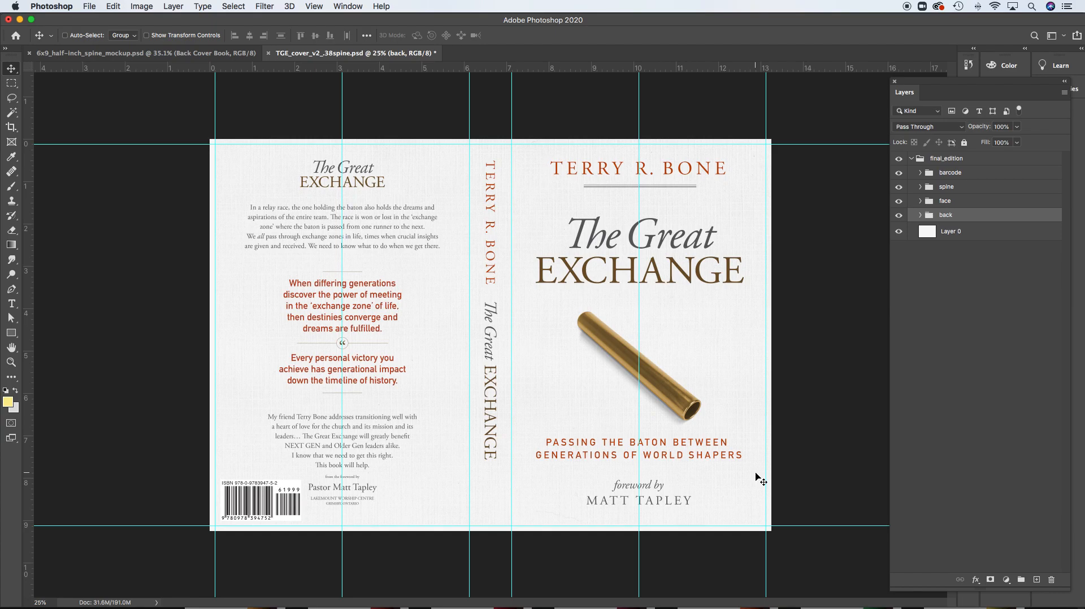
pyautogui.click(152, 52)
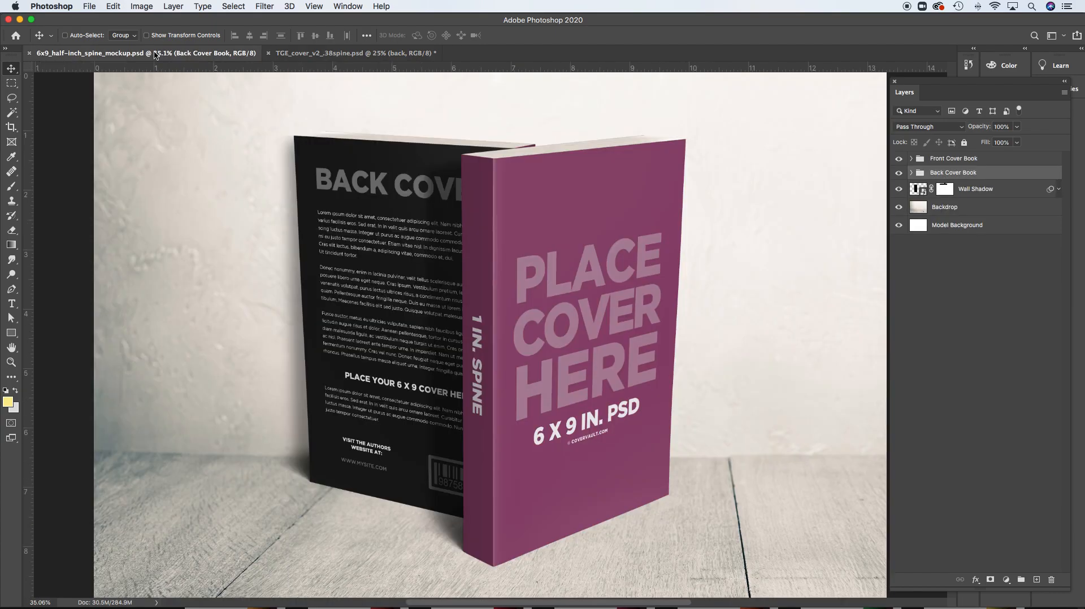
pyautogui.click(345, 53)
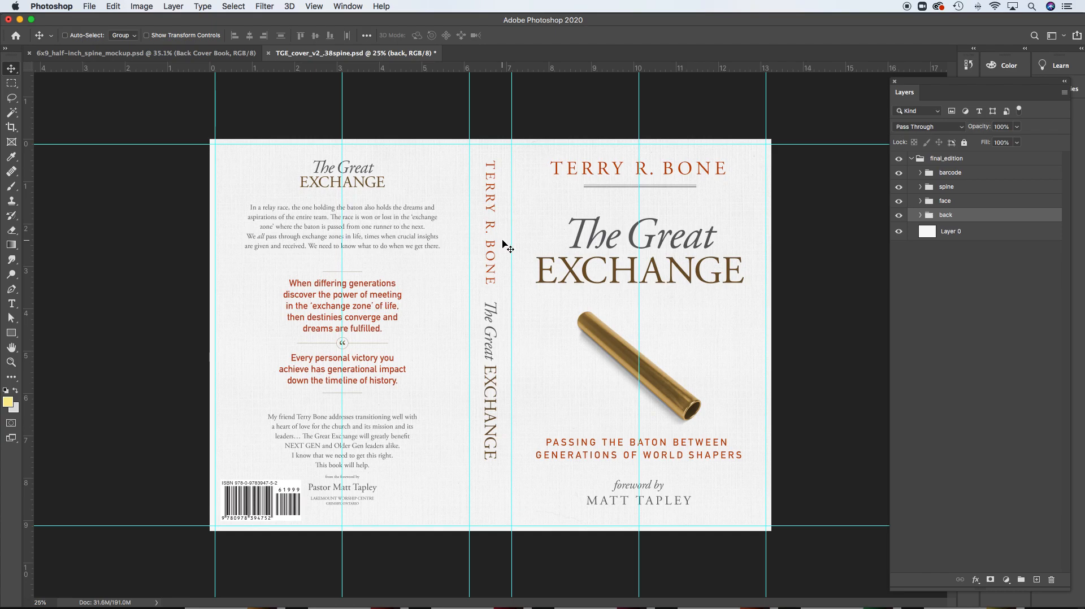
pyautogui.click(920, 201)
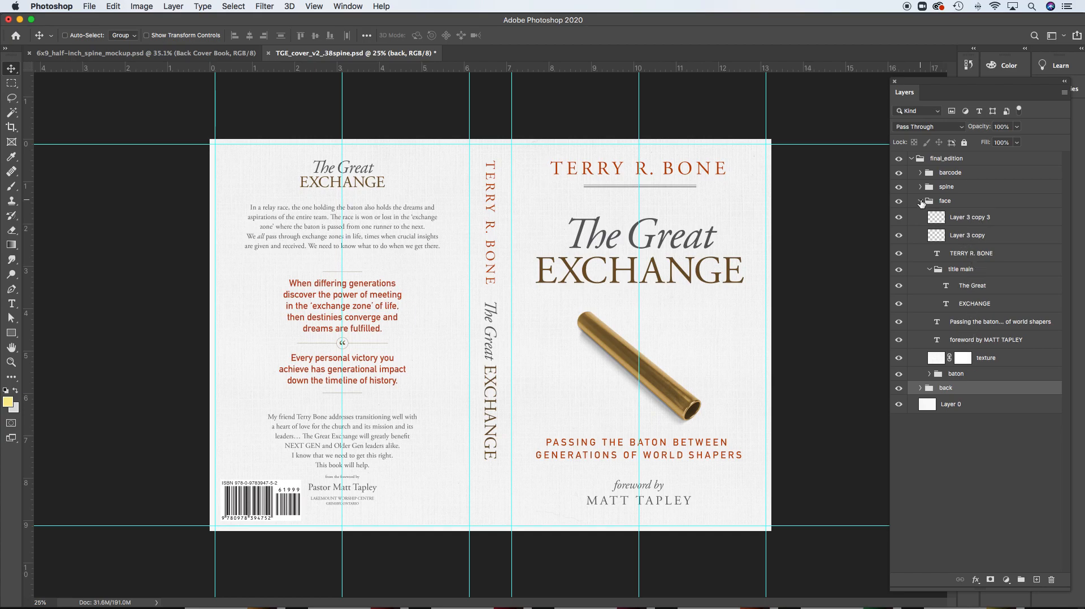
pyautogui.click(920, 201)
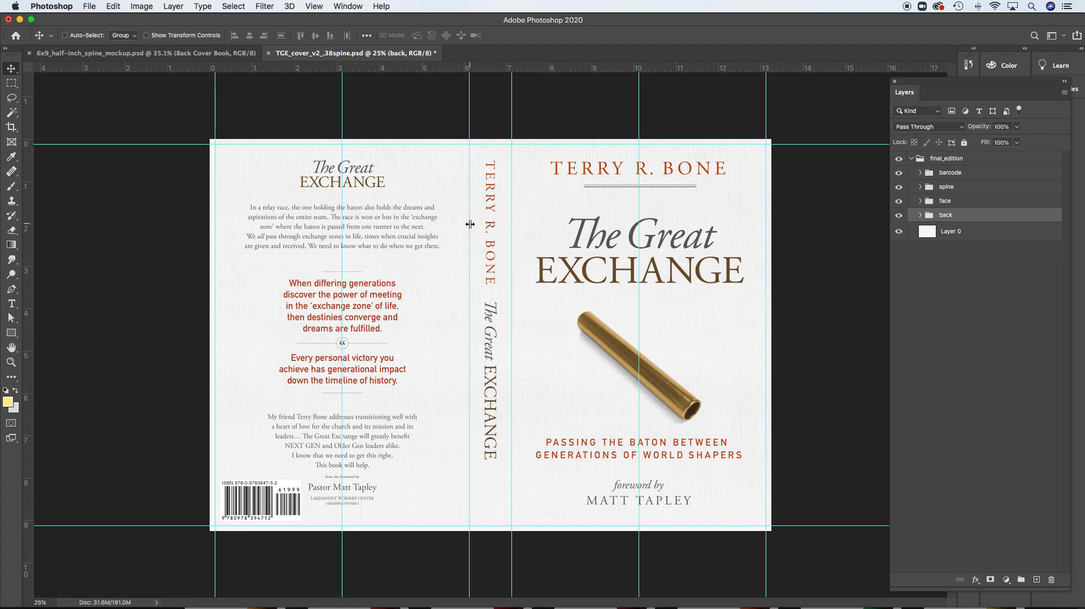
# Examine the cover at 100%, from the spine lettering across the front title to the gold baton
pyautogui.press('super+space')
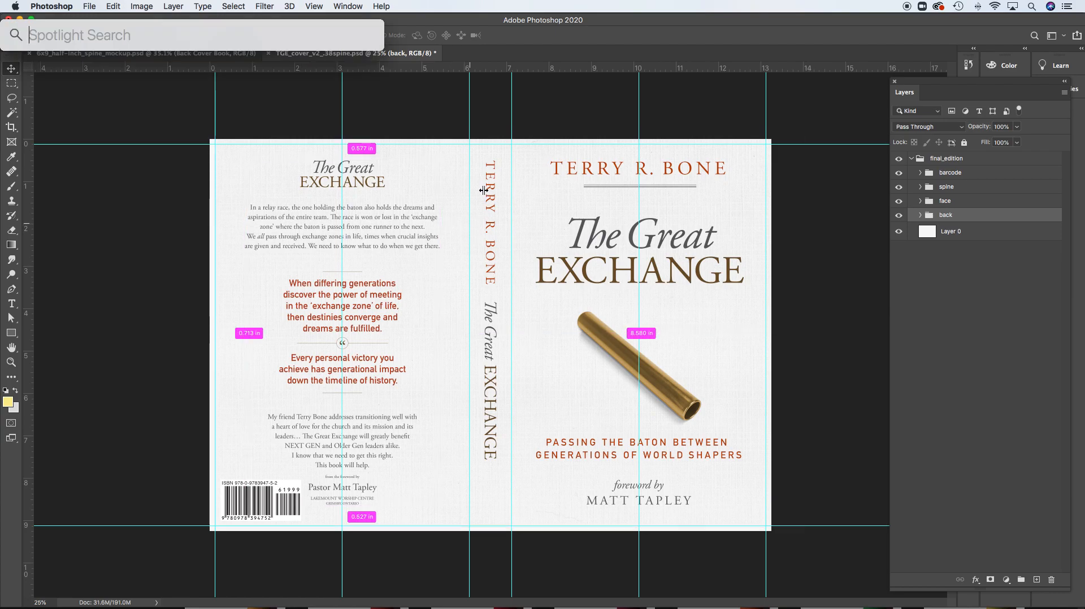
pyautogui.click(554, 93)
pyautogui.press('super+space')
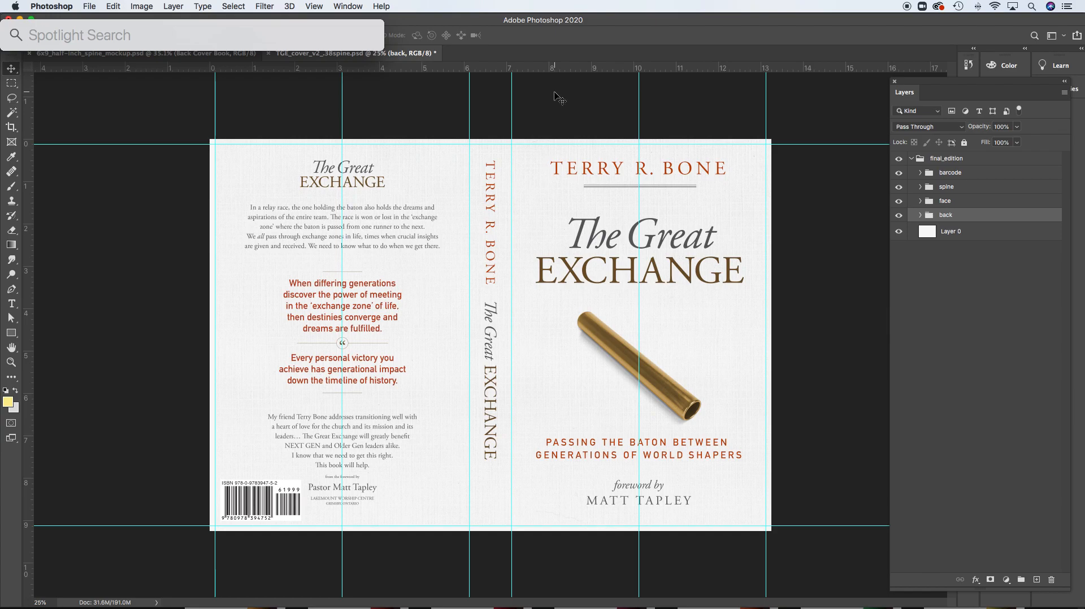
pyautogui.press('super+space')
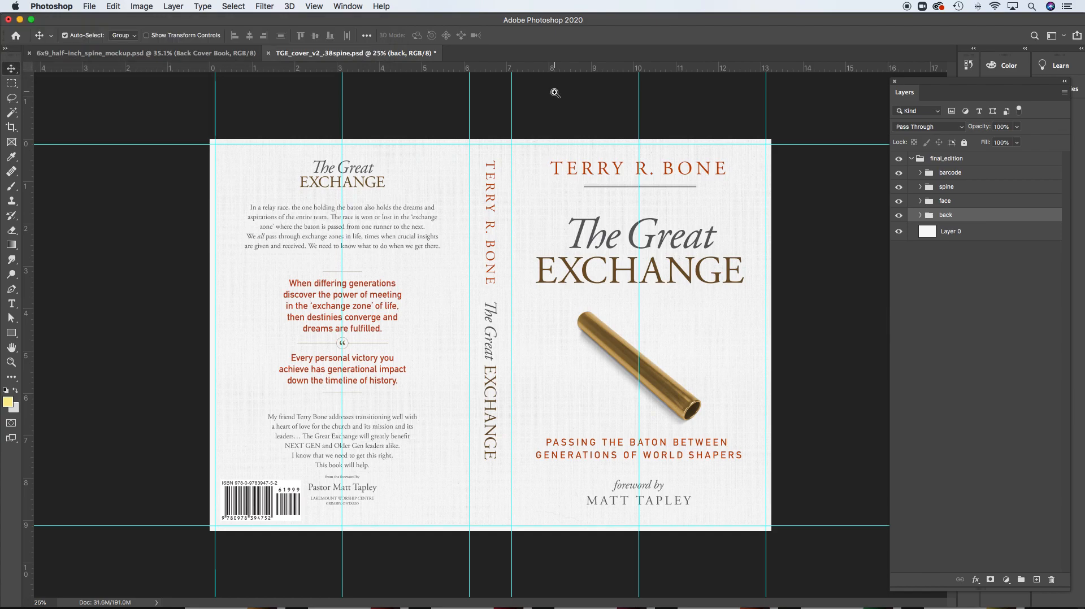
pyautogui.press('super+1')
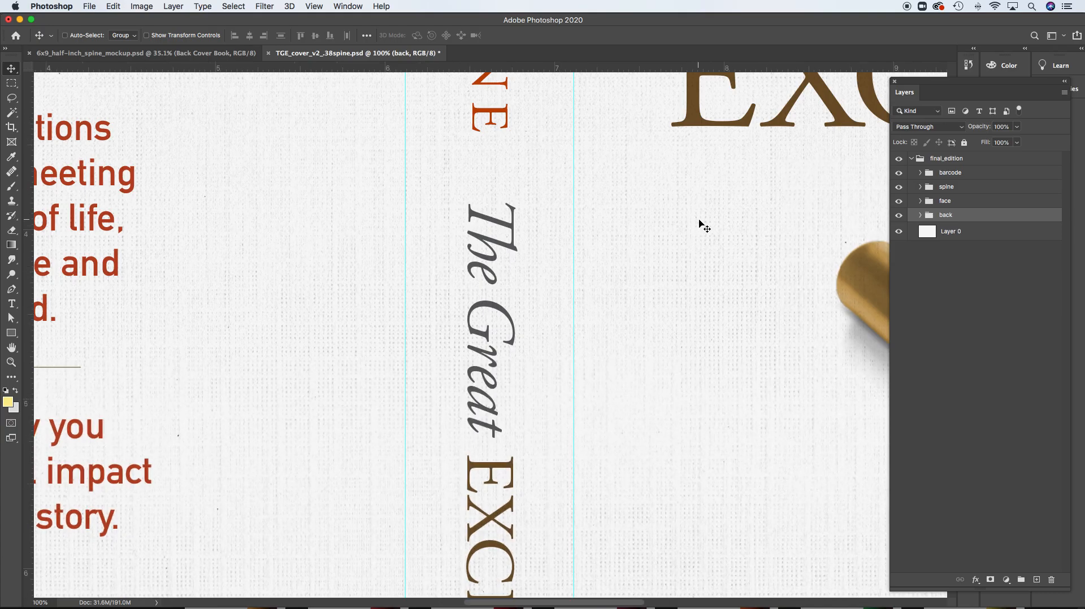
pyautogui.moveTo(658, 201); pyautogui.dragTo(417, 404)
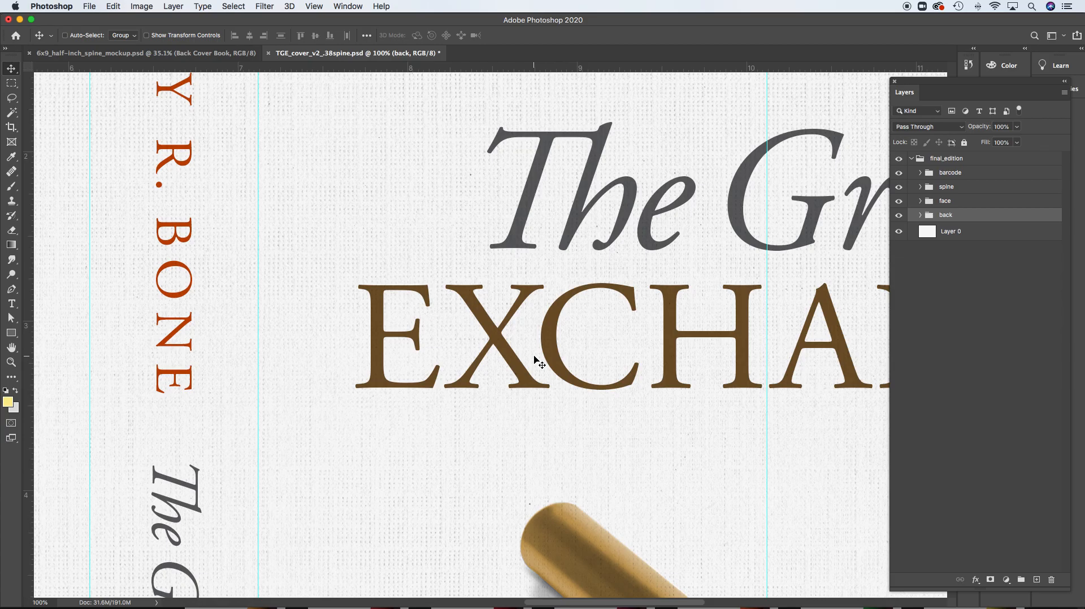
pyautogui.moveTo(676, 448); pyautogui.dragTo(627, 209)
pyautogui.moveTo(702, 400); pyautogui.dragTo(560, 277)
pyautogui.moveTo(672, 378); pyautogui.dragTo(599, 348)
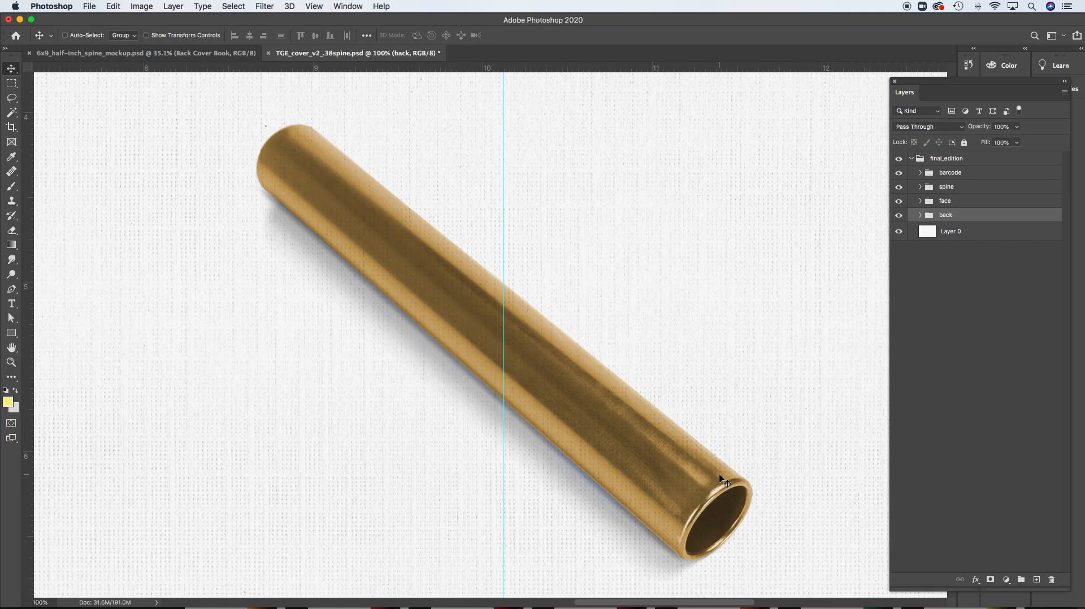
pyautogui.moveTo(540, 194); pyautogui.dragTo(545, 264)
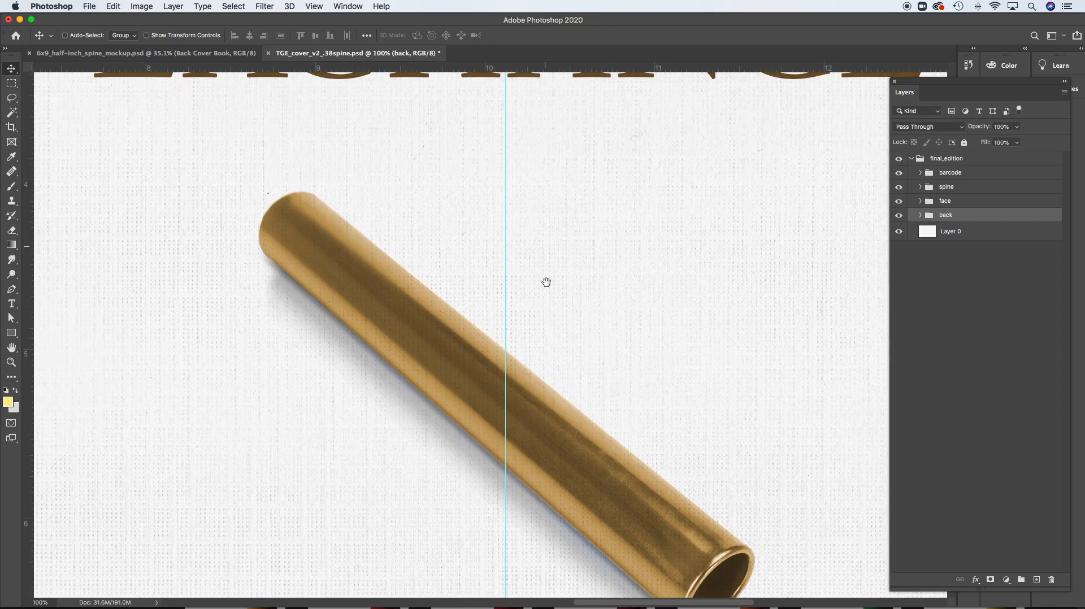
pyautogui.scroll(6, 546, 264)
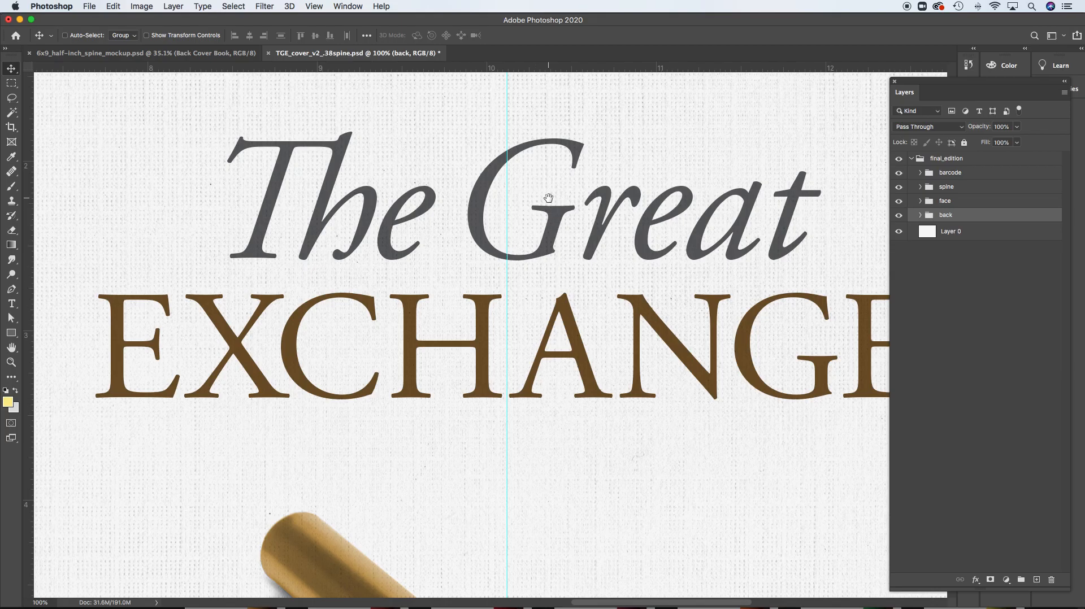
# Inspect the front title, spine and back cover text at full size, up to the back cover's small title
pyautogui.moveTo(547, 198); pyautogui.dragTo(546, 338)
pyautogui.moveTo(571, 219); pyautogui.dragTo(569, 351)
pyautogui.moveTo(370, 404); pyautogui.dragTo(481, 334)
pyautogui.moveTo(457, 371); pyautogui.dragTo(479, 366)
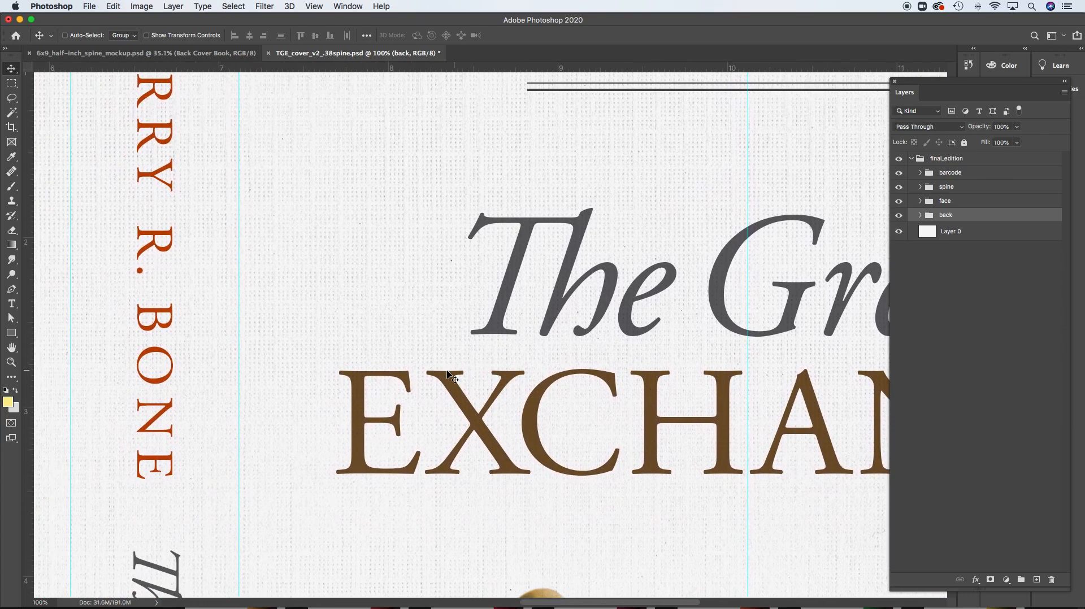
pyautogui.moveTo(354, 379); pyautogui.dragTo(753, 323)
pyautogui.moveTo(282, 384); pyautogui.dragTo(546, 329)
pyautogui.moveTo(658, 339); pyautogui.dragTo(652, 321)
pyautogui.scroll(-5, 652, 320)
pyautogui.hscroll(-4, 576, 356)
pyautogui.scroll(10, 661, 315)
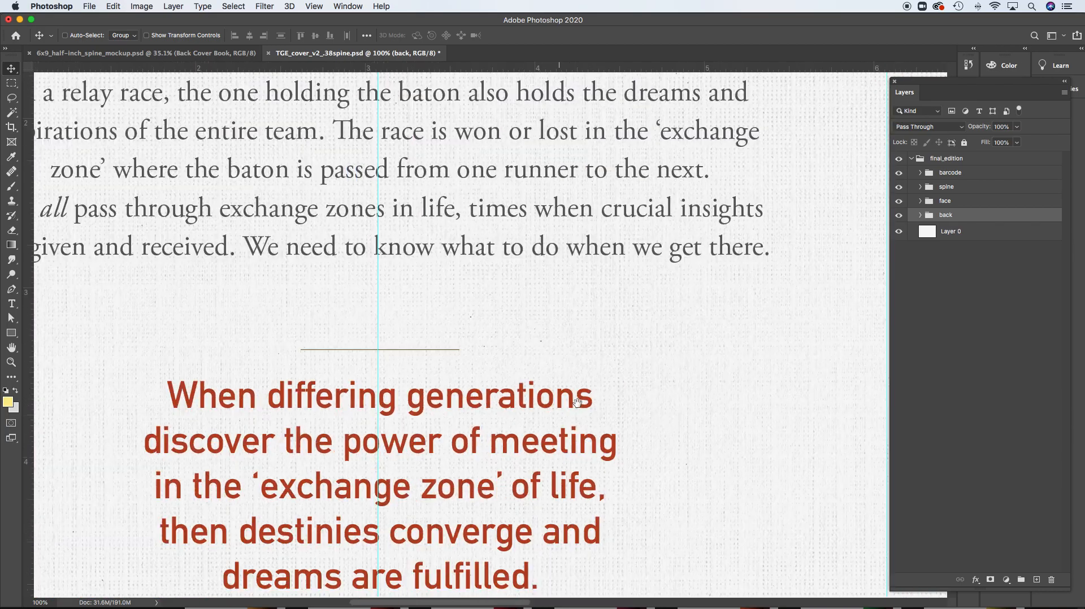
pyautogui.scroll(1, 535, 305)
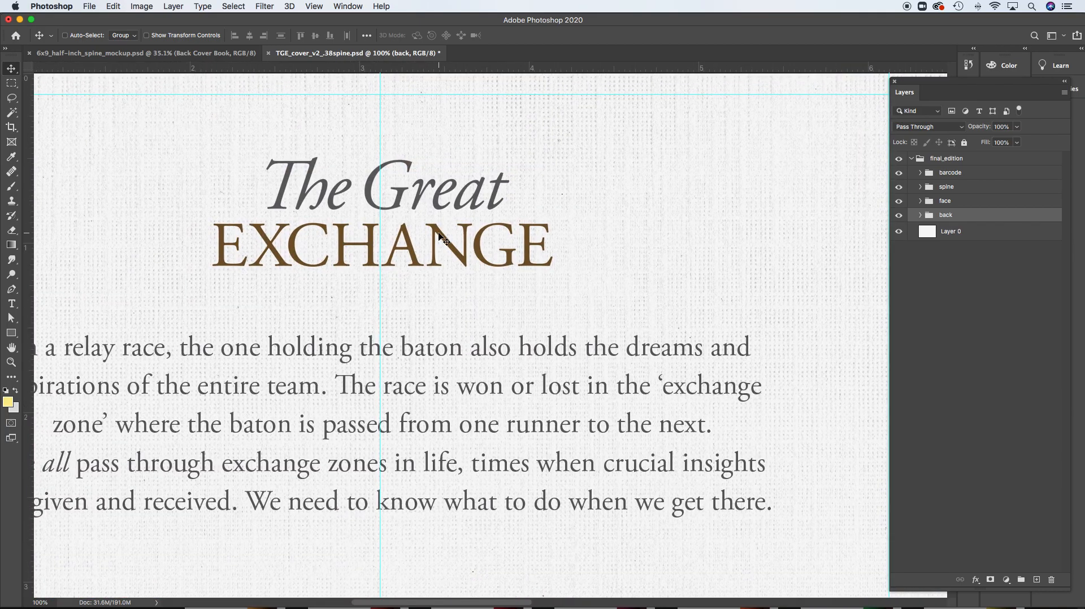
# Examine the front cover's author name and title up close, and fit the whole cover in view
pyautogui.hscroll(15, 593, 291)
pyautogui.scroll(-2, 460, 249)
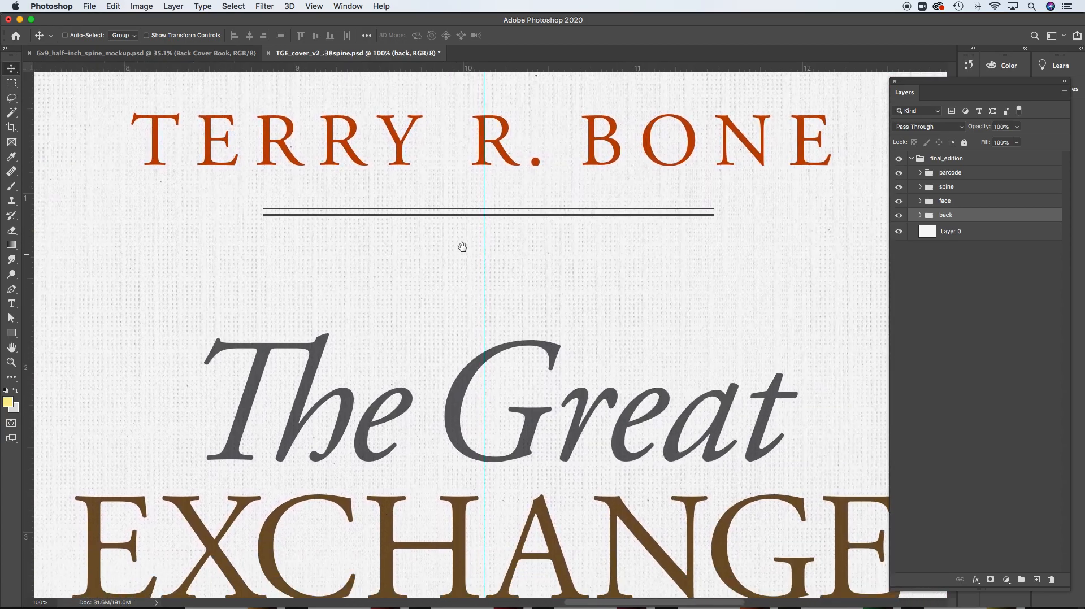
pyautogui.scroll(-2, 456, 249)
pyautogui.hscroll(1, 457, 249)
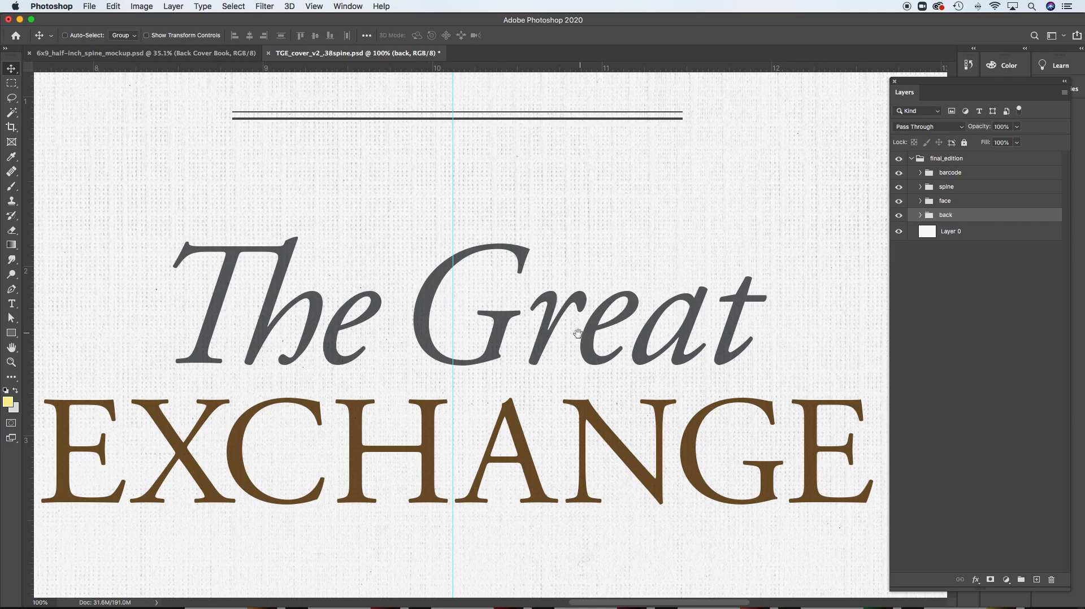
pyautogui.scroll(-2, 584, 337)
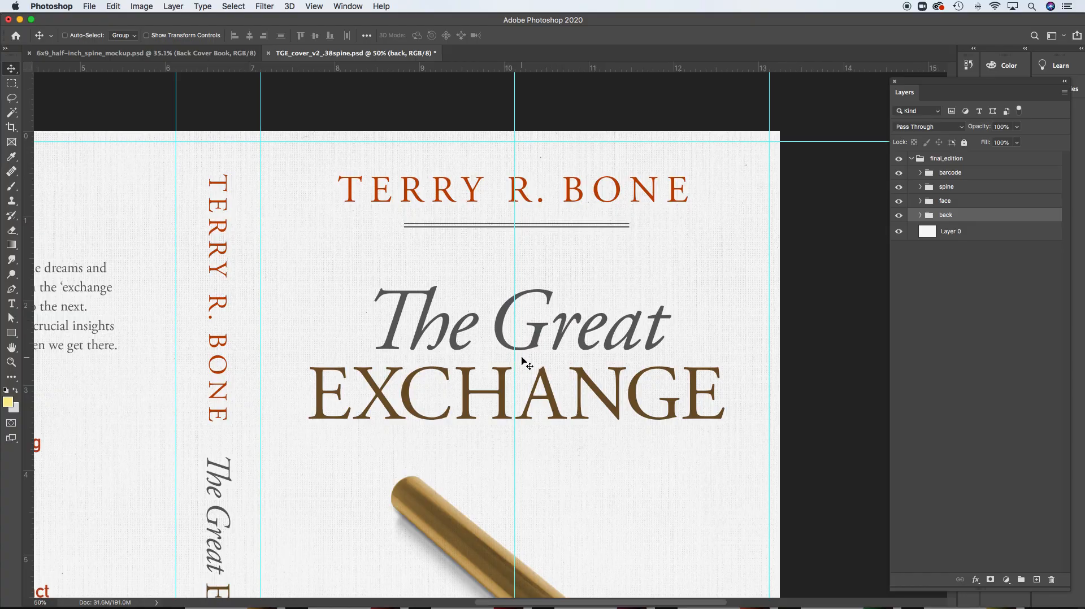
pyautogui.press('super+0')
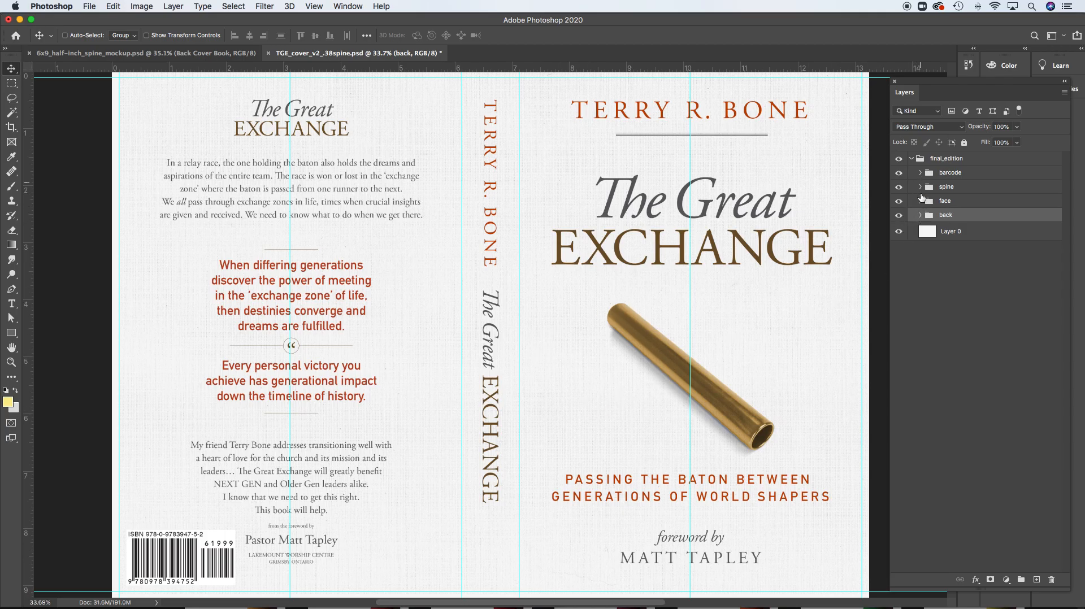
# Hide Layer 0 to check the artwork without its white background, and show it again
pyautogui.click(898, 232)
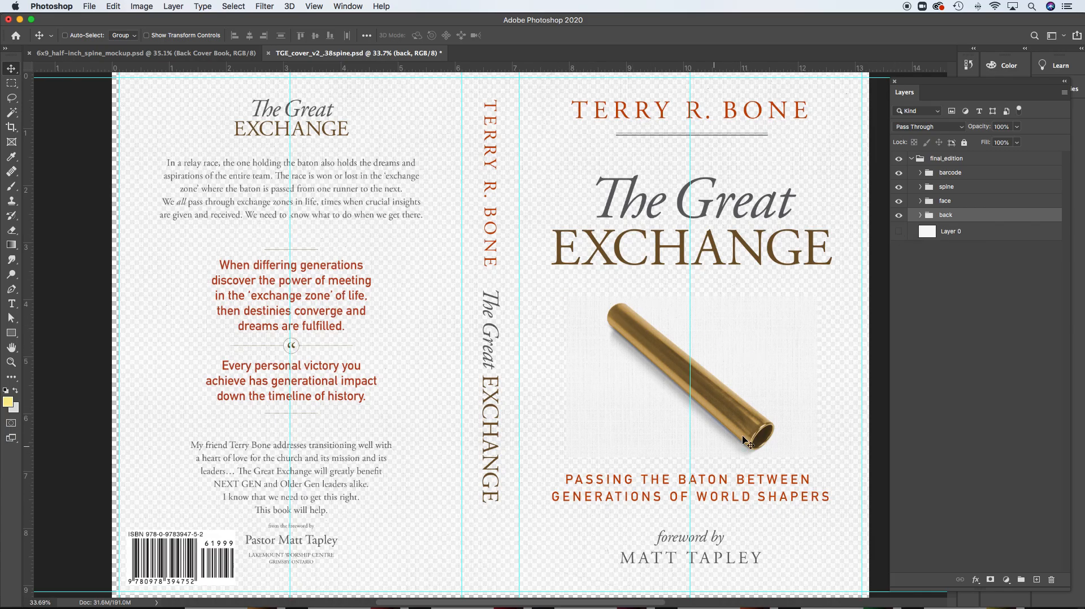
pyautogui.click(898, 232)
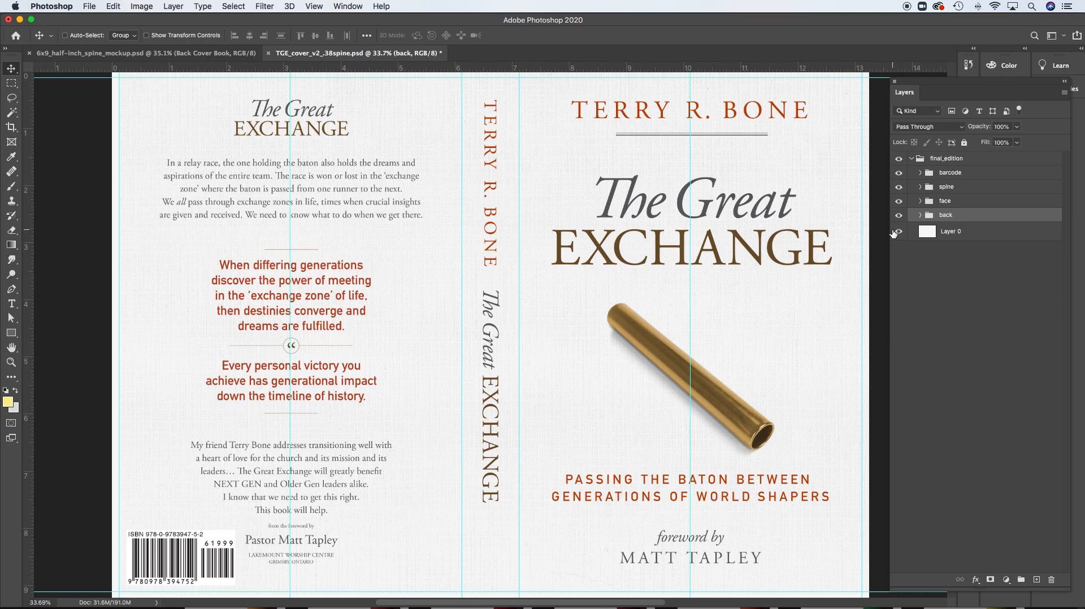
pyautogui.press('super+0')
# Compare the book mockup with the flat cover file and view the entire flat cover at 25%
pyautogui.click(210, 53)
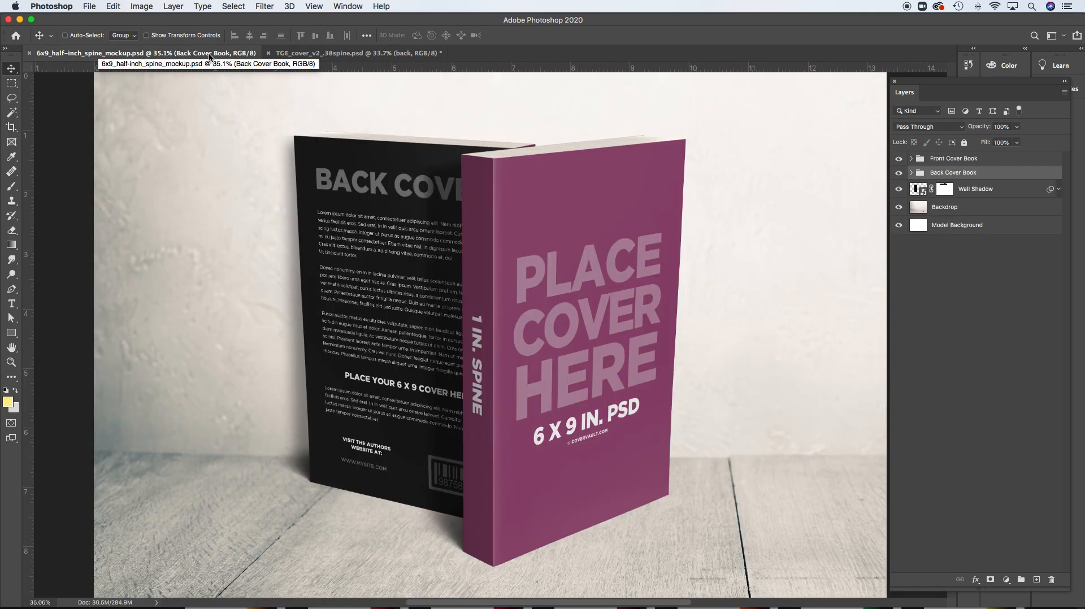
pyautogui.click(366, 53)
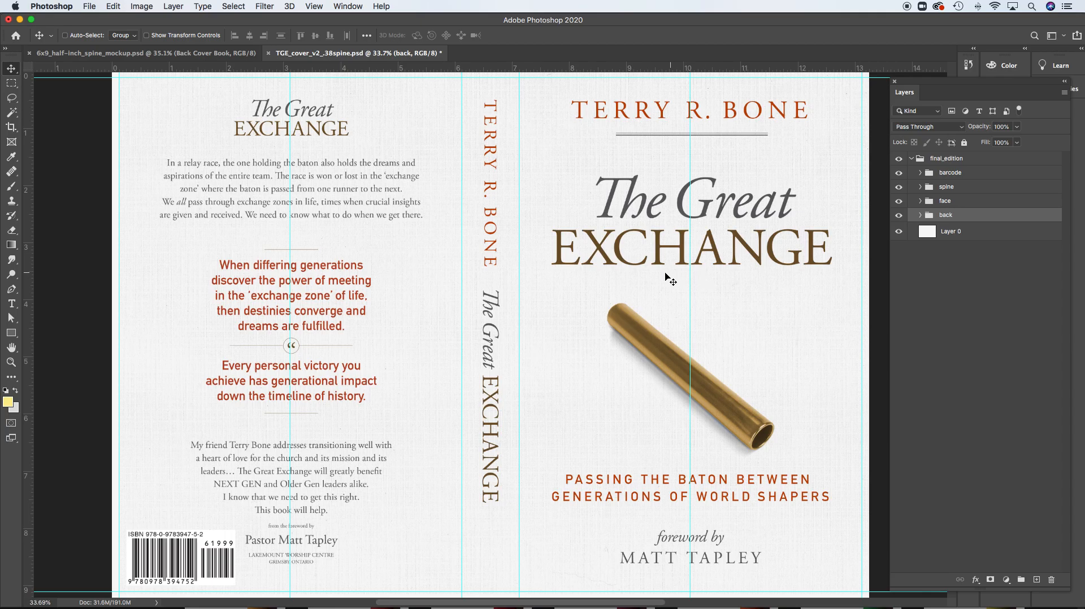
pyautogui.keyDown('alt'); pyautogui.keyDown('super'); pyautogui.click(598, 275); pyautogui.keyUp('super'); pyautogui.keyUp('alt')
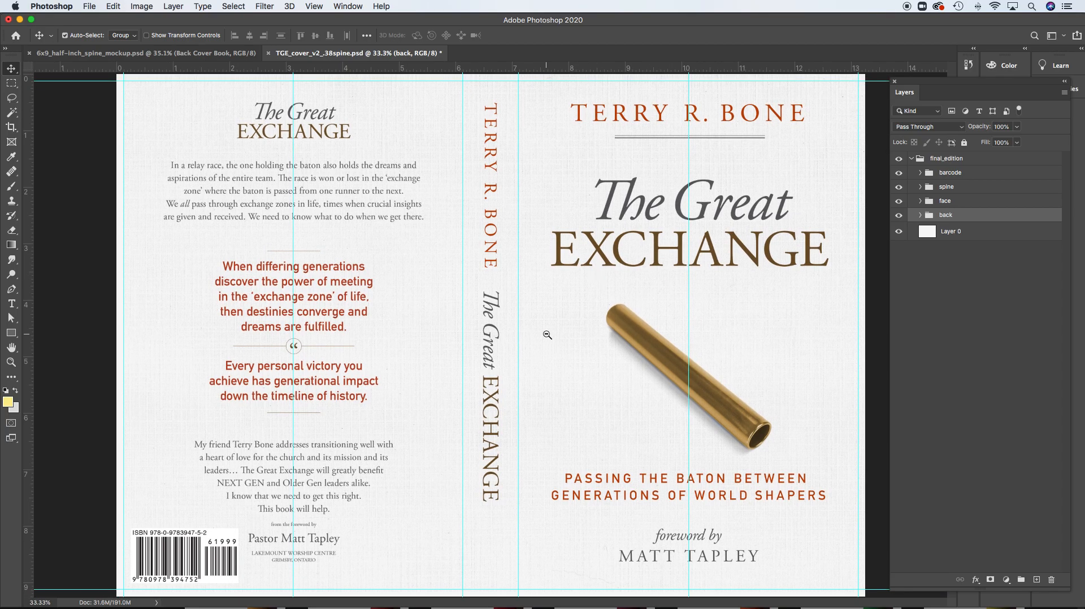
pyautogui.keyDown('alt'); pyautogui.keyDown('super'); pyautogui.click(546, 335); pyautogui.keyUp('super'); pyautogui.keyUp('alt')
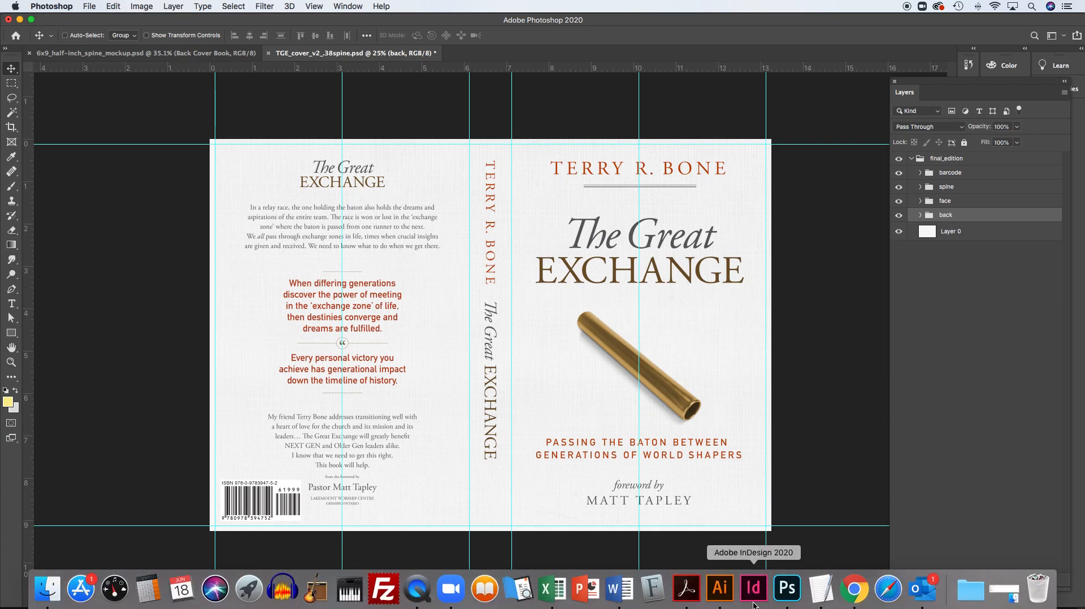
# Switch to Illustrator and start setting up a new document
pyautogui.click(720, 590)
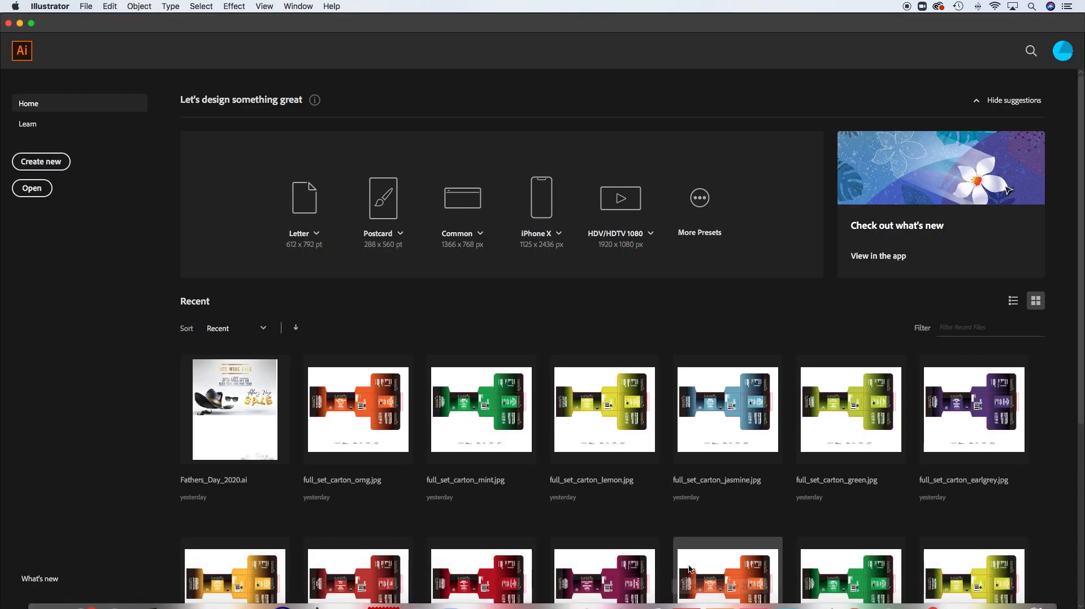
pyautogui.click(49, 166)
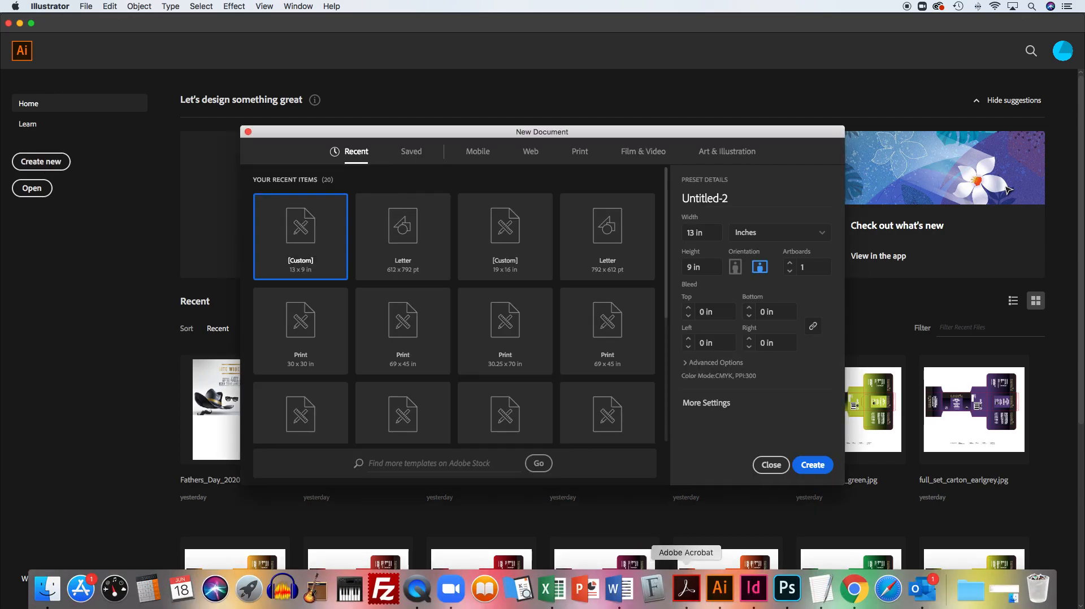
# Return to Photoshop, outline the front, back and spine areas with rectangular marquee selections, and deselect
pyautogui.click(787, 587)
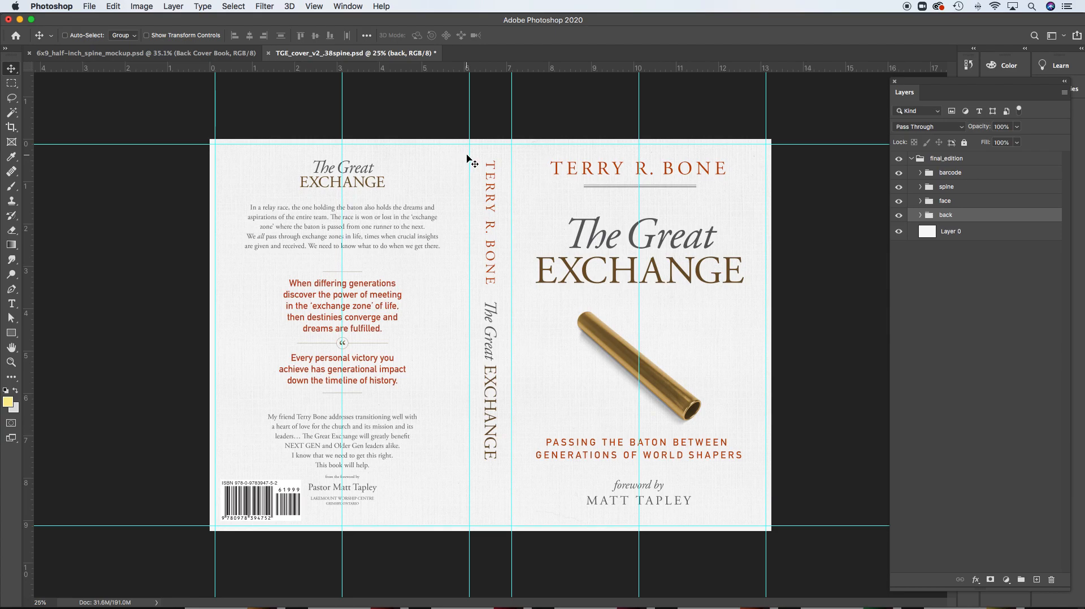
pyautogui.click(11, 83)
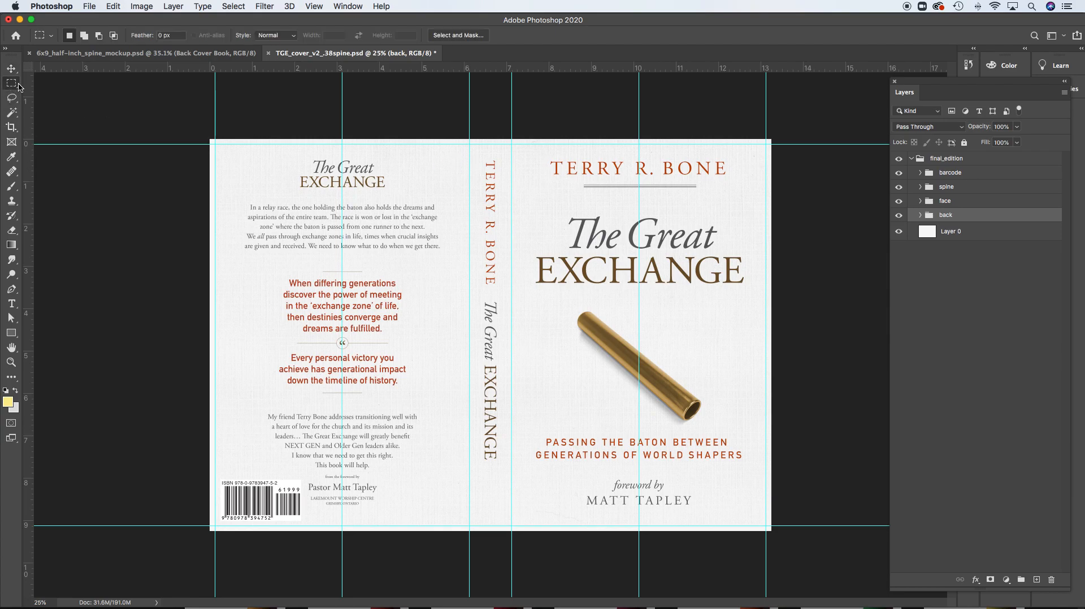
pyautogui.moveTo(559, 189); pyautogui.dragTo(723, 408)
pyautogui.moveTo(762, 506); pyautogui.dragTo(761, 526)
pyautogui.moveTo(690, 195); pyautogui.dragTo(395, 218)
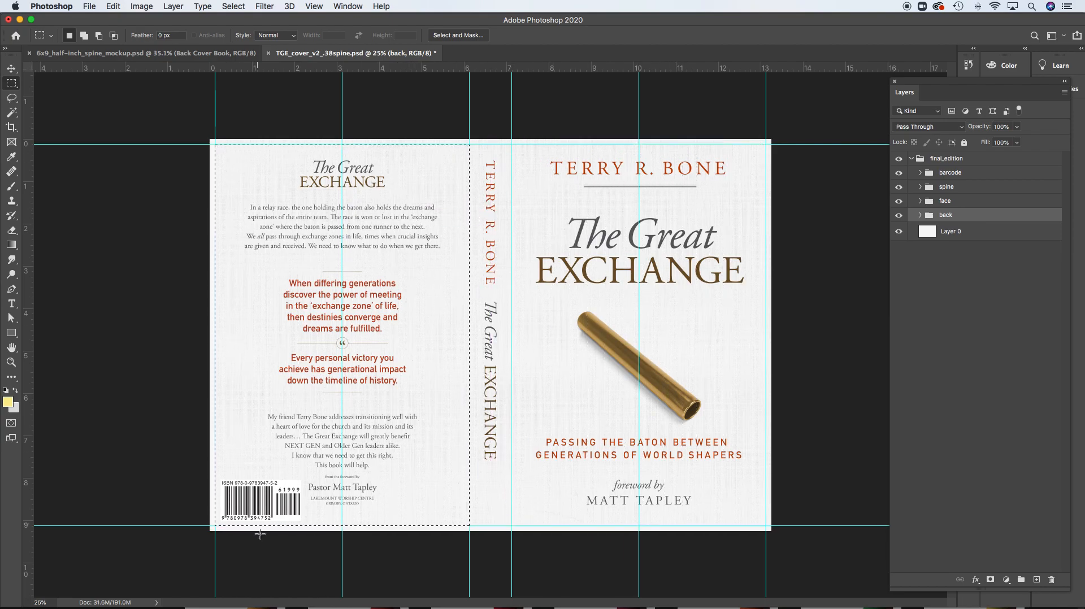
pyautogui.click(468, 144)
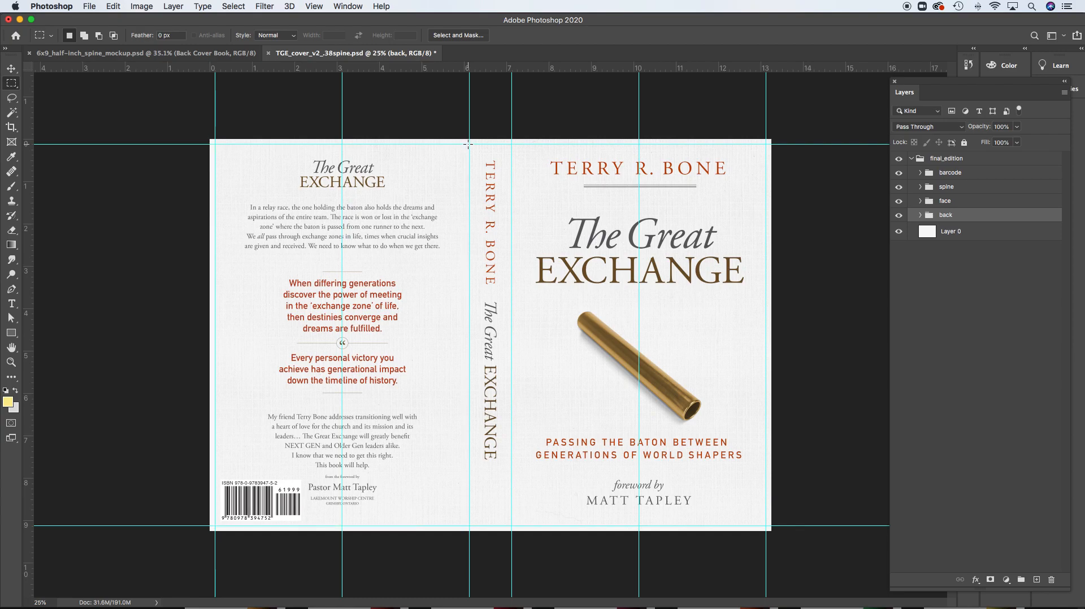
pyautogui.moveTo(485, 168); pyautogui.dragTo(510, 527)
pyautogui.press('cmd+d')
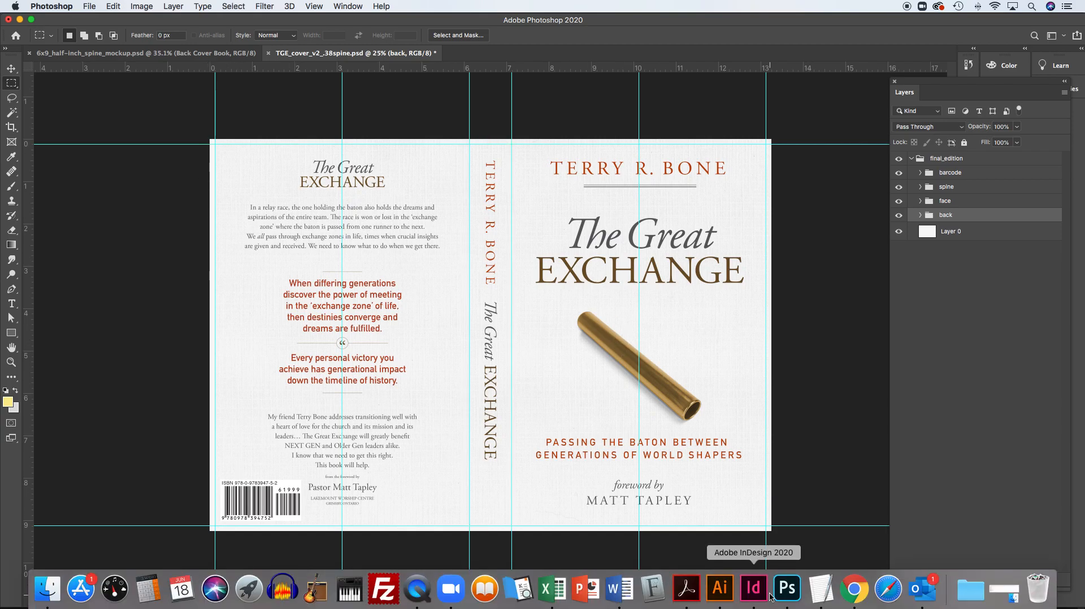
# Switch to Illustrator and set the new document's units to inches
pyautogui.click(727, 593)
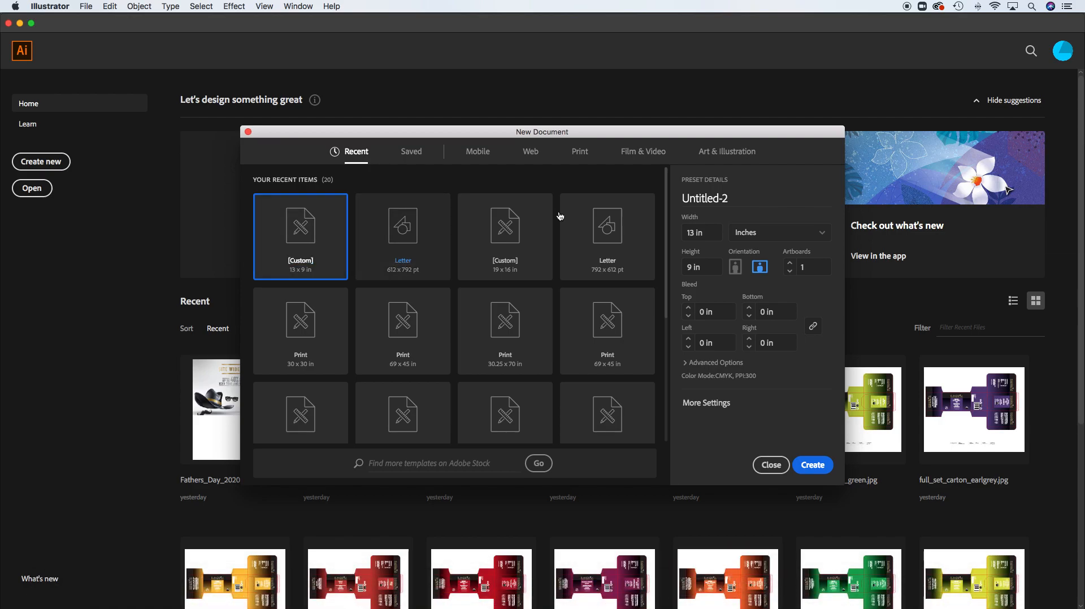
pyautogui.click(824, 234)
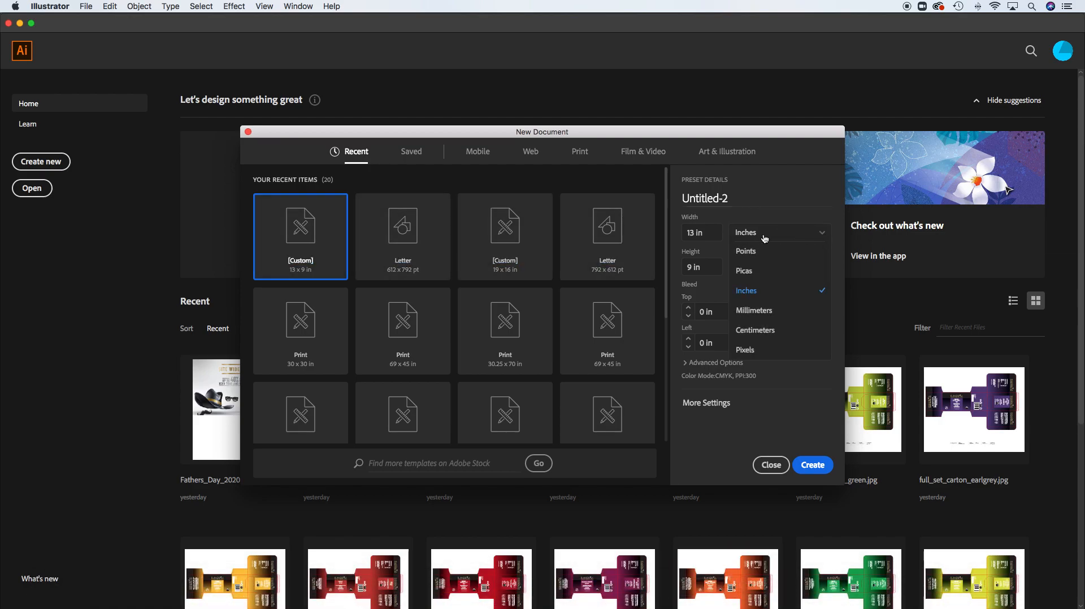
pyautogui.click(746, 292)
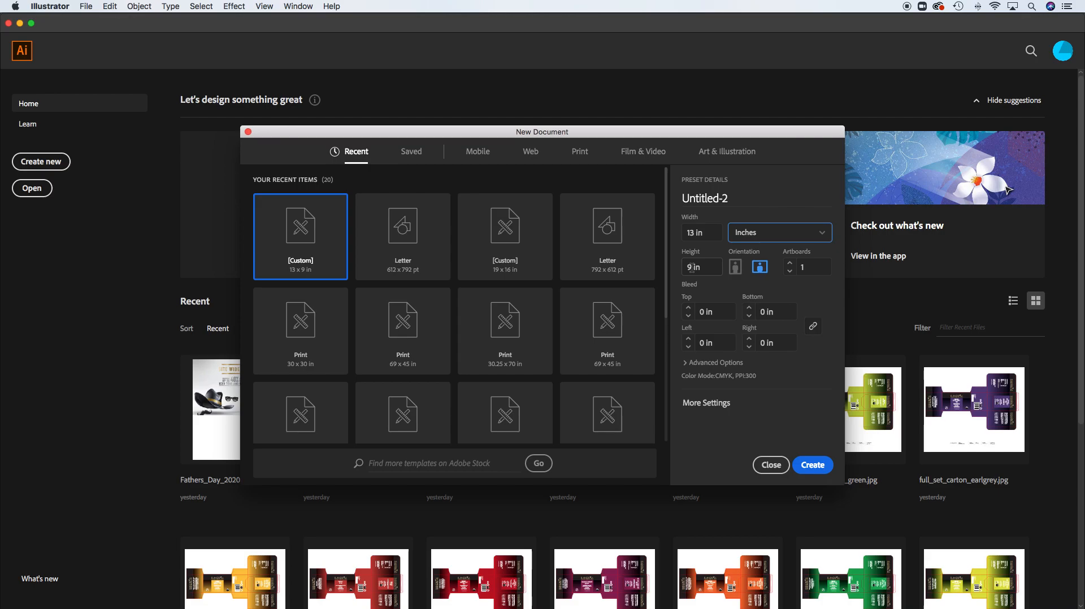
# Switch to Photoshop and check the back, spine and front layout of the sample cover
pyautogui.moveTo(753, 599)
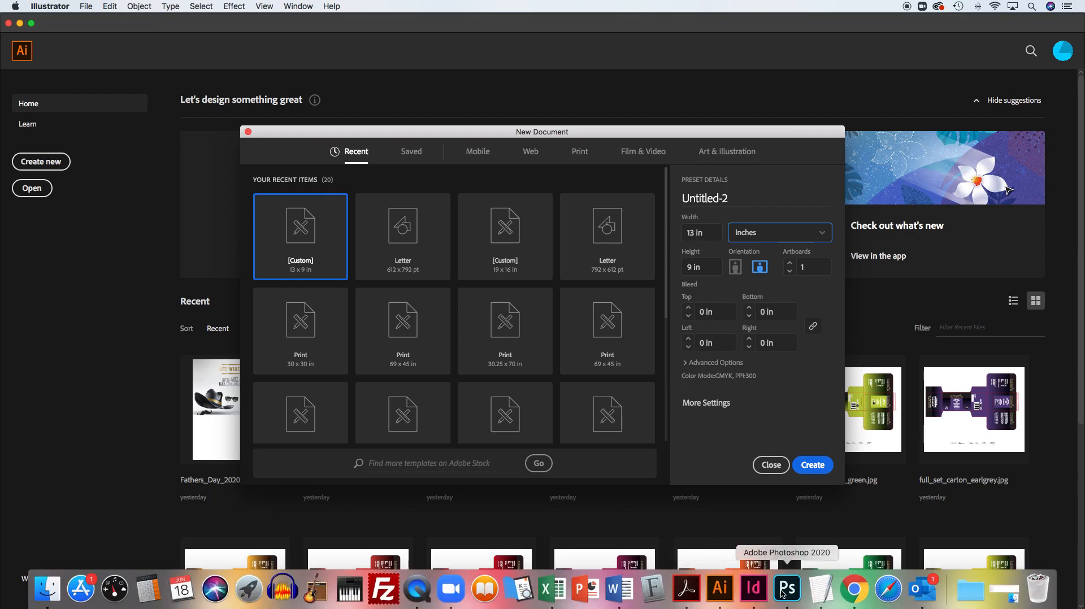
pyautogui.click(774, 596)
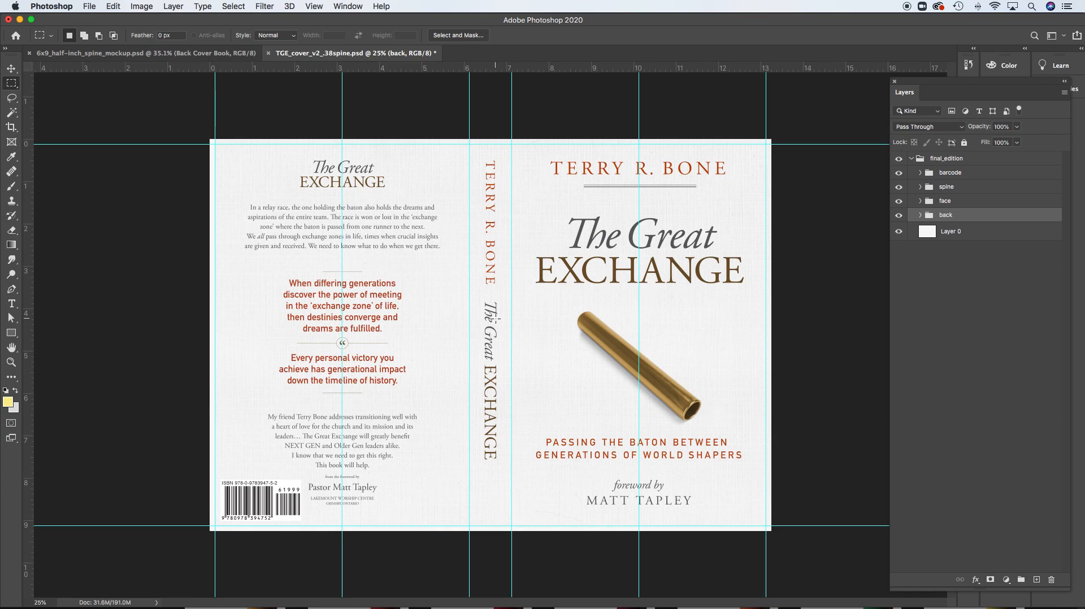
# Return to Illustrator and create a 13 x 9 in landscape document with 0.125 in bleed on all sides
pyautogui.moveTo(629, 604)
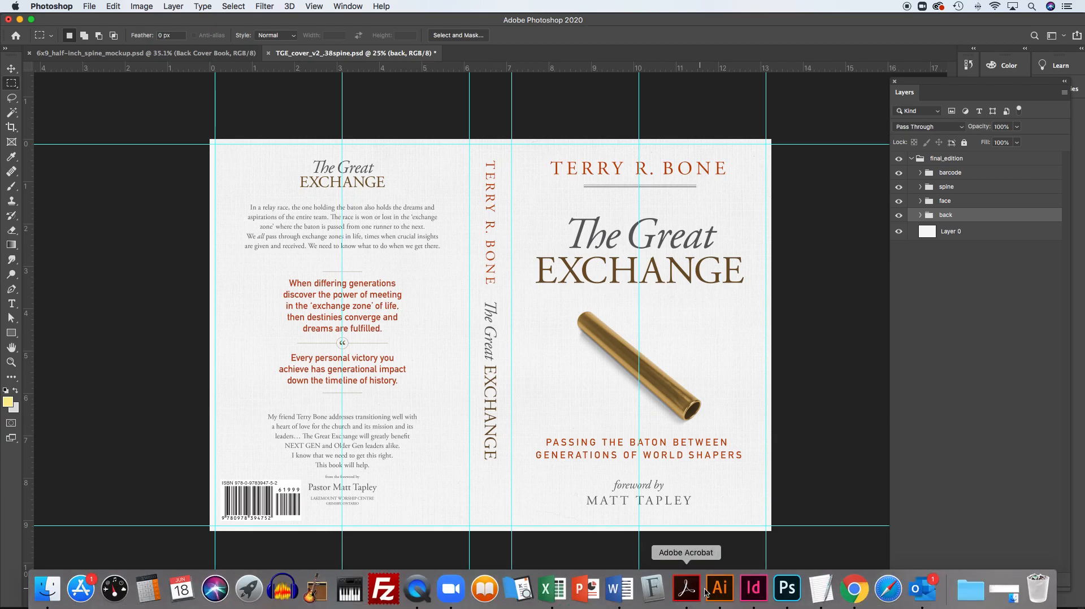
pyautogui.click(723, 592)
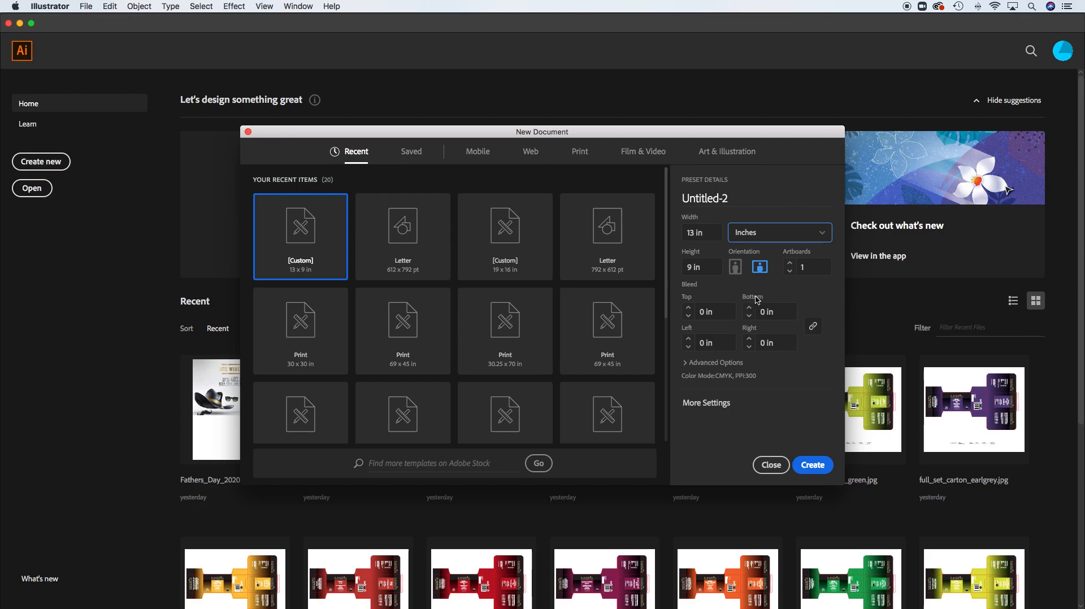
pyautogui.click(709, 232)
pyautogui.click(703, 272)
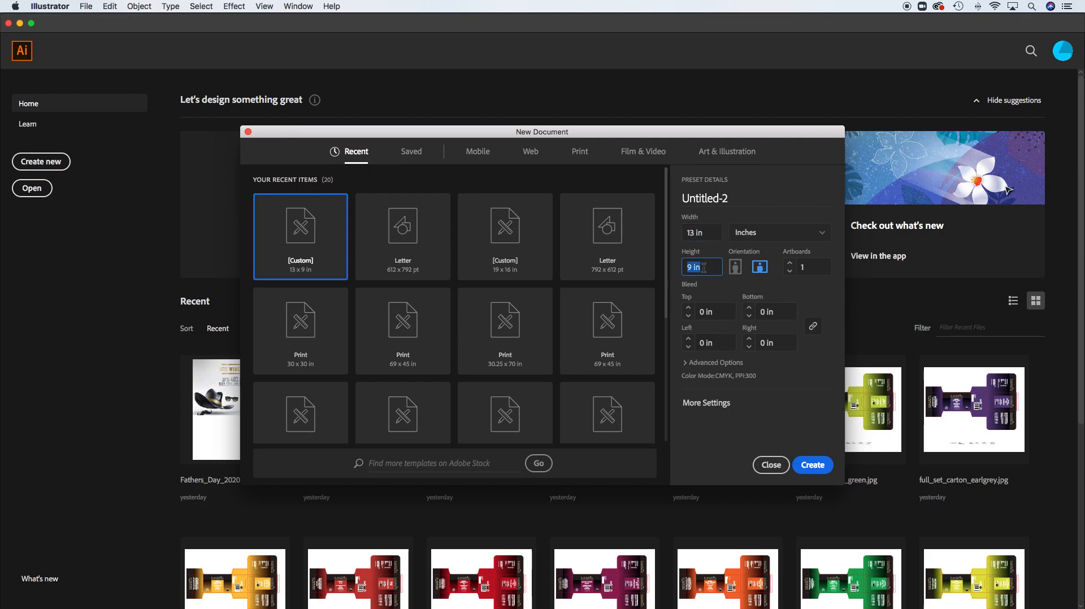
pyautogui.click(761, 270)
pyautogui.click(687, 308)
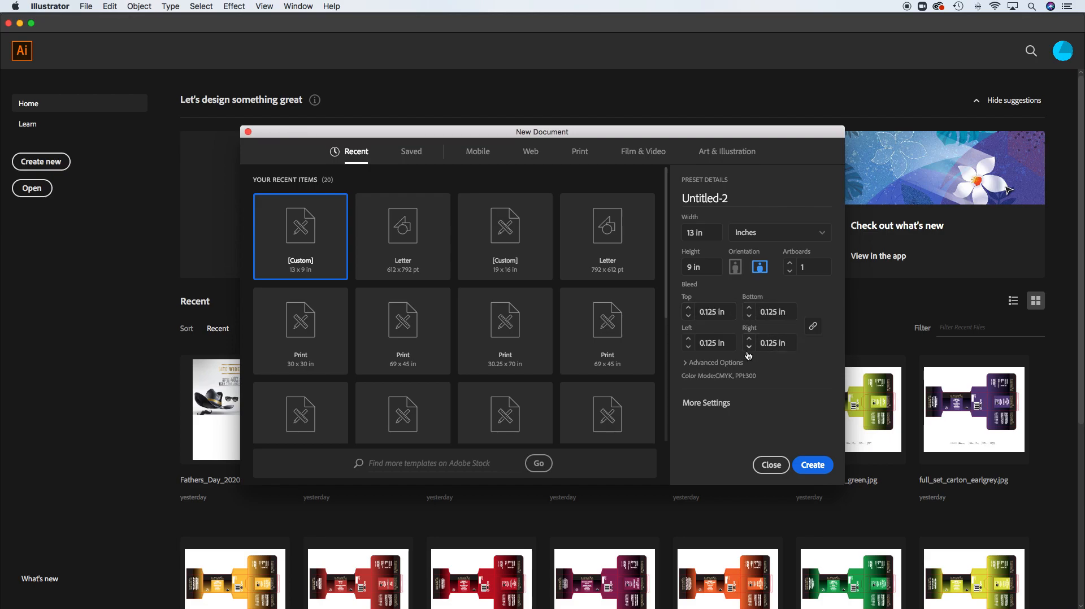
pyautogui.click(812, 465)
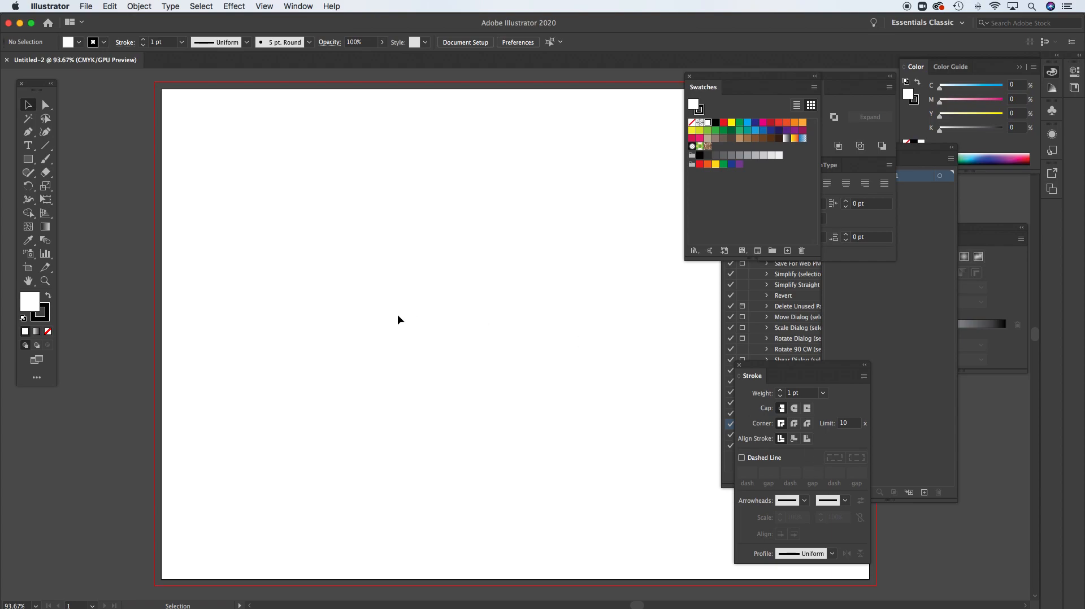
# Close the floating Swatches, Pathfinder, Actions, Layers, Stroke and Character panels and view the whole artboard at 66.67%
pyautogui.click(690, 77)
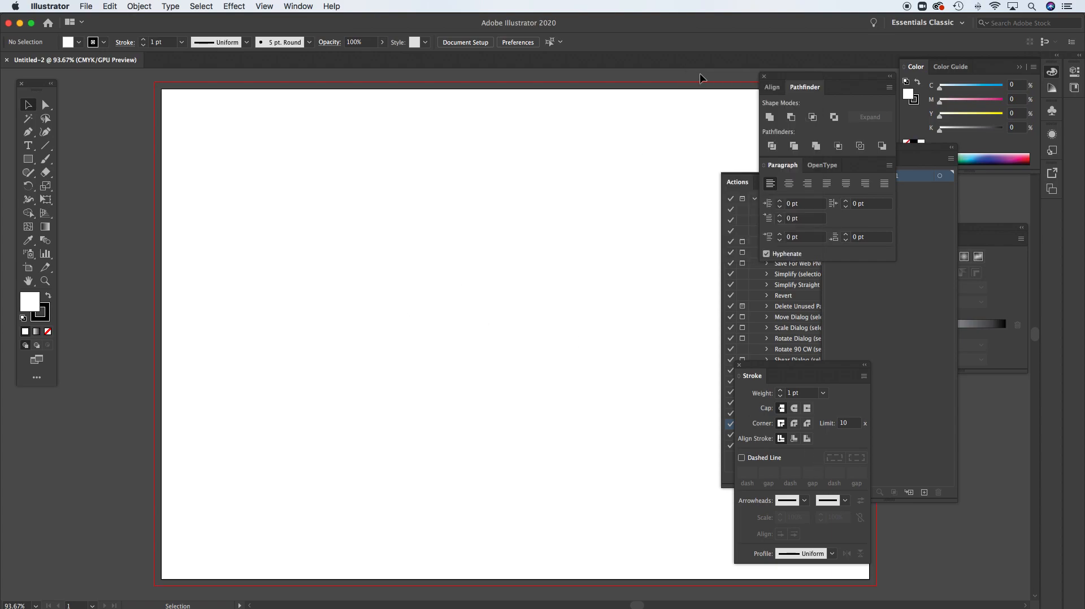
pyautogui.click(760, 77)
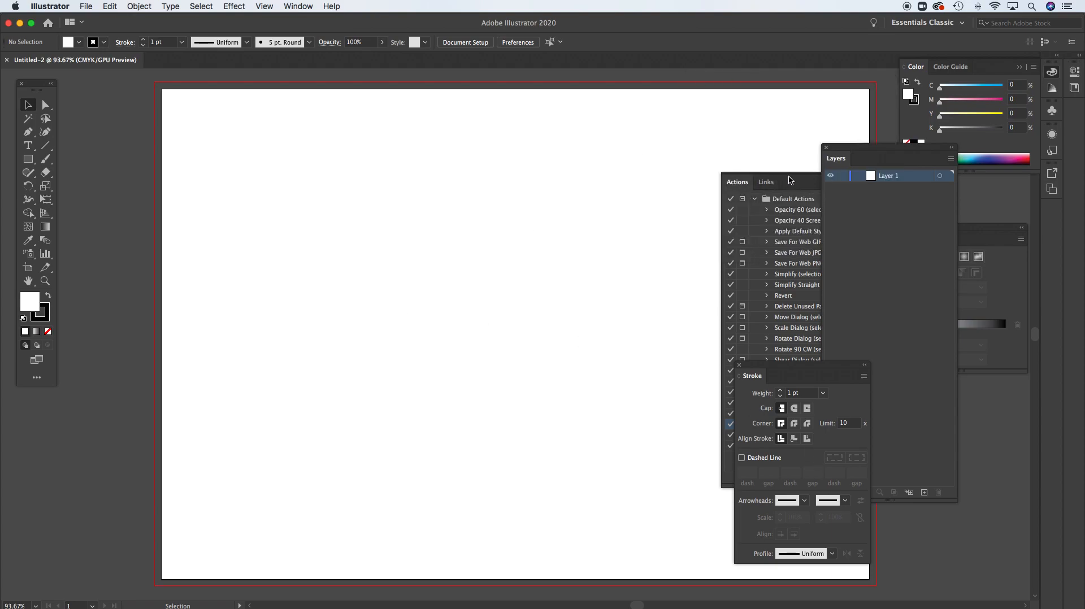
pyautogui.click(725, 176)
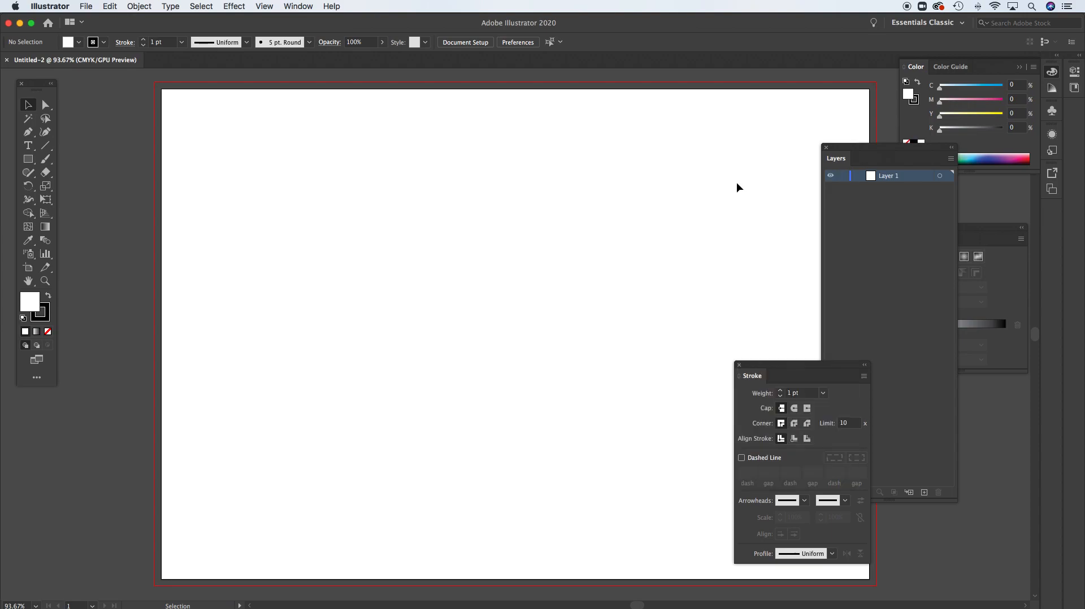
pyautogui.click(826, 147)
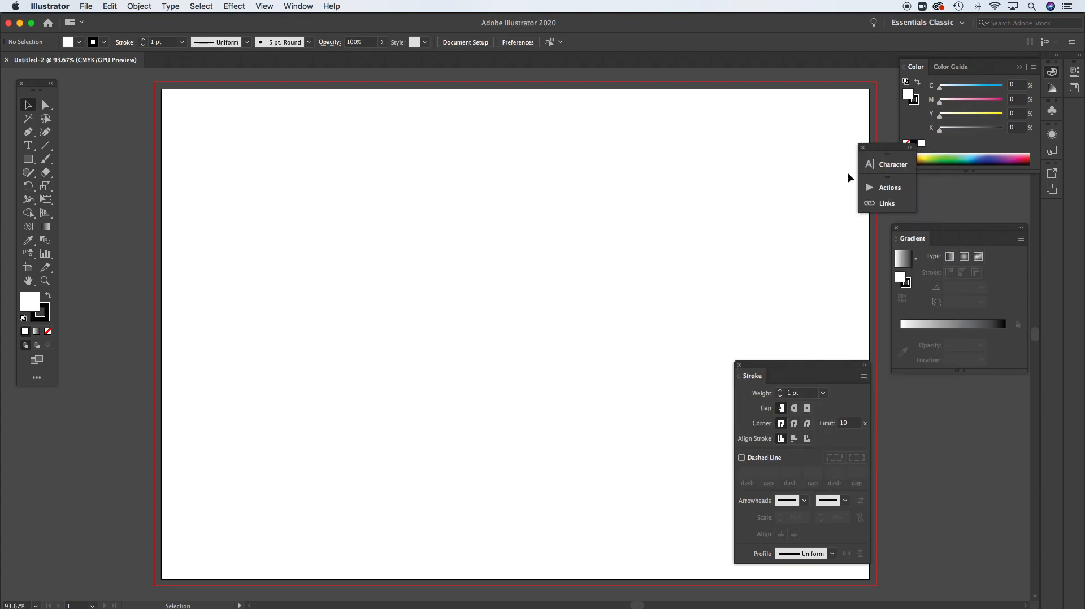
pyautogui.click(739, 366)
pyautogui.click(861, 147)
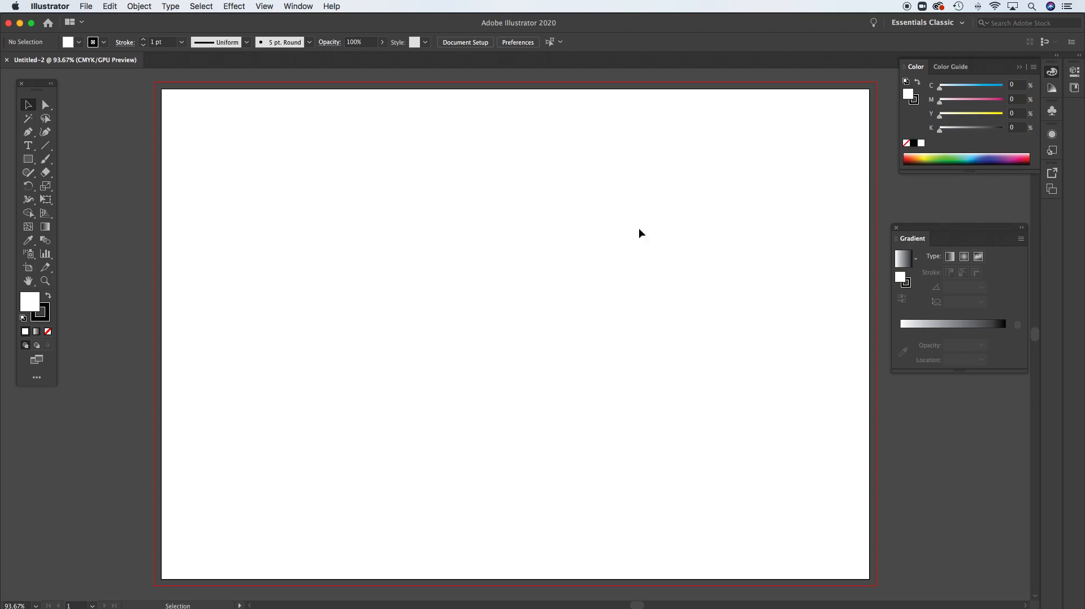
pyautogui.press('space')
pyautogui.moveTo(613, 251); pyautogui.dragTo(565, 247)
pyautogui.keyDown('alt'); pyautogui.keyDown('super'); pyautogui.click(577, 289); pyautogui.keyUp('super'); pyautogui.keyUp('alt')
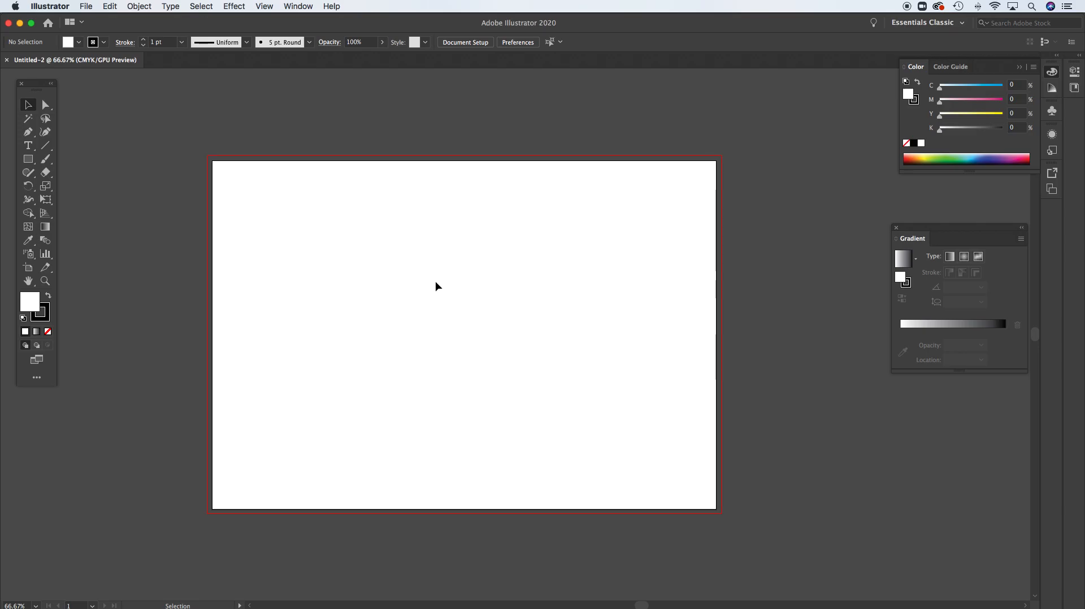
# Check the guide placement on the sample cover in Photoshop, and return to the blank Illustrator document
pyautogui.moveTo(687, 605)
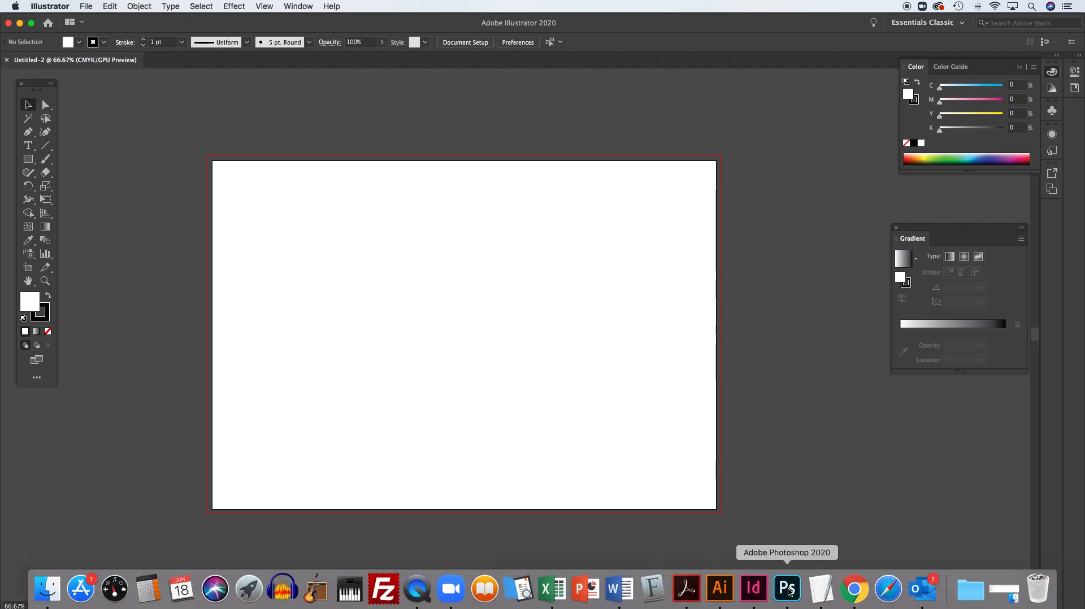
pyautogui.click(787, 590)
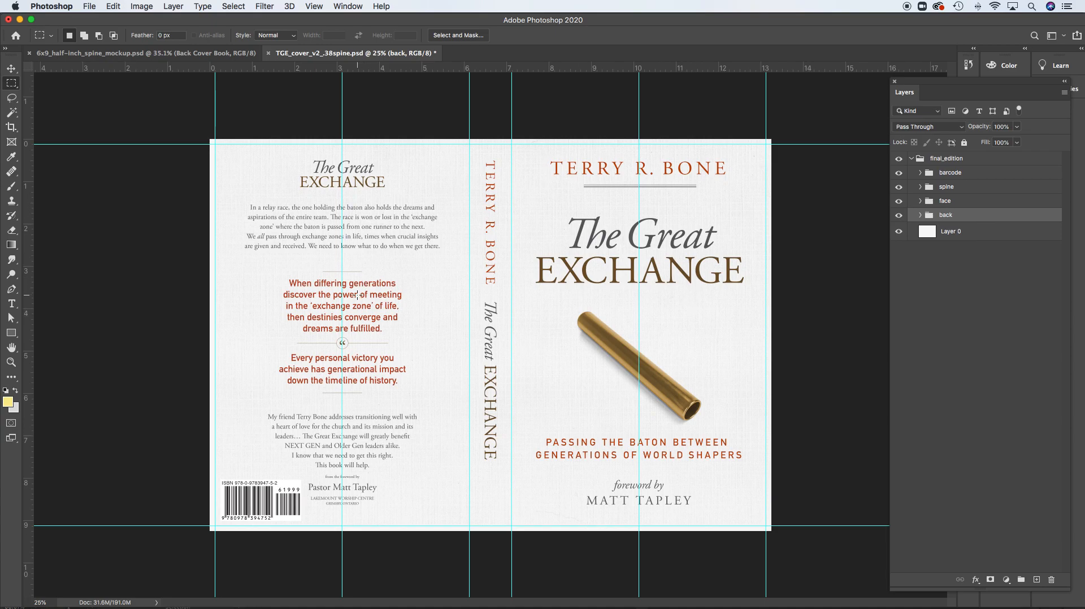
pyautogui.moveTo(652, 607)
pyautogui.click(728, 595)
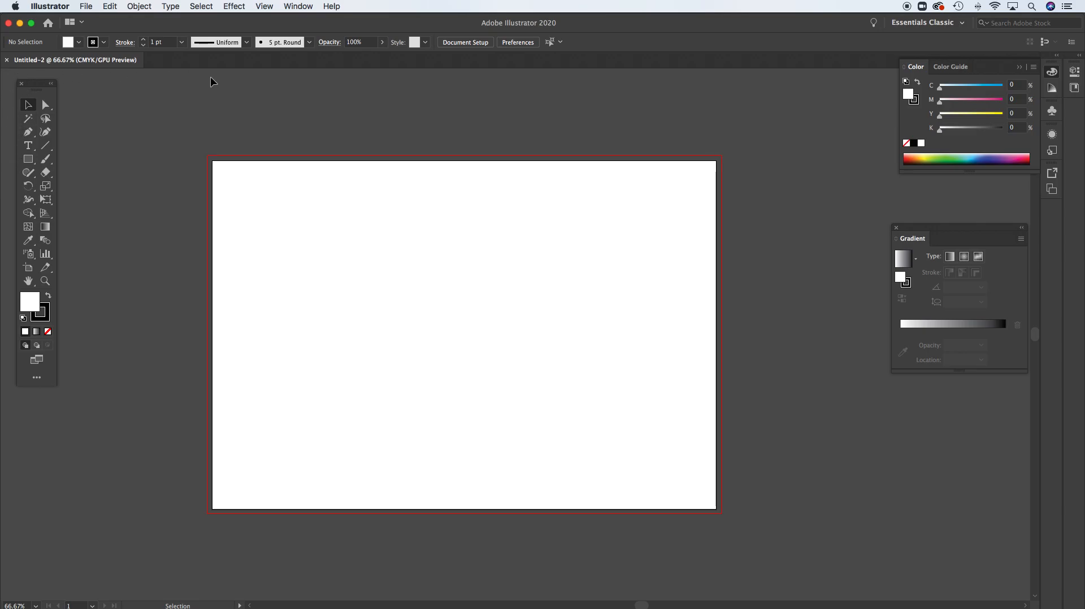
# Show the rulers around the artboard
pyautogui.click(268, 5)
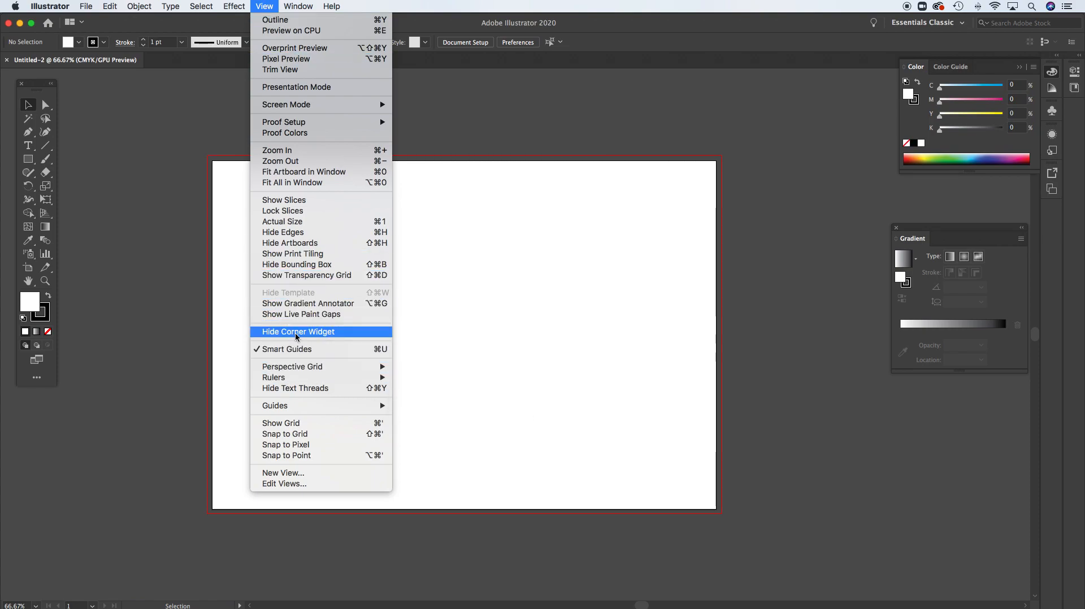
pyautogui.moveTo(295, 410)
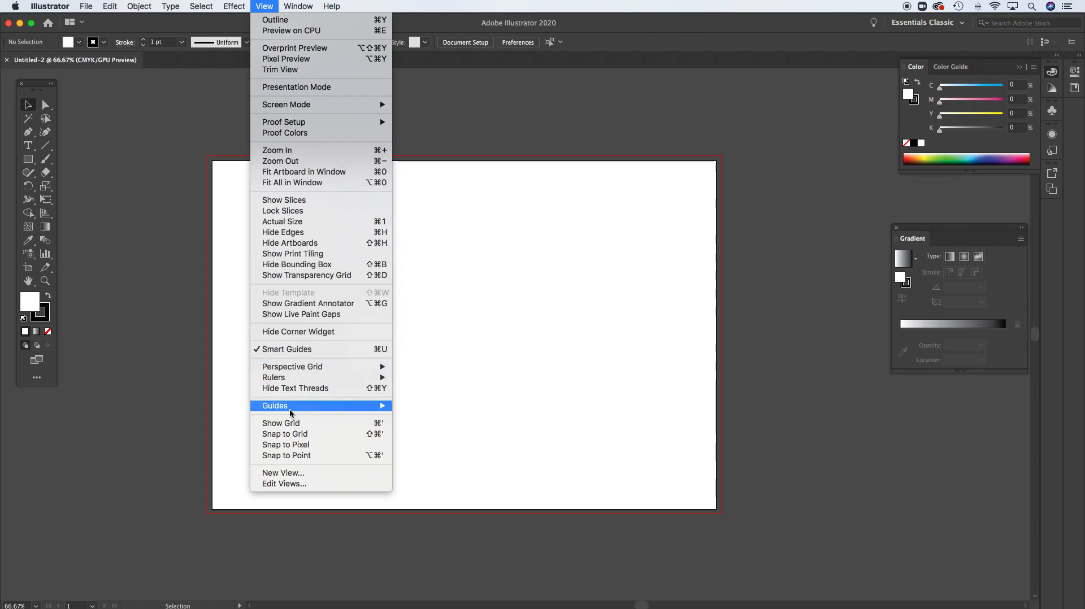
pyautogui.moveTo(337, 408)
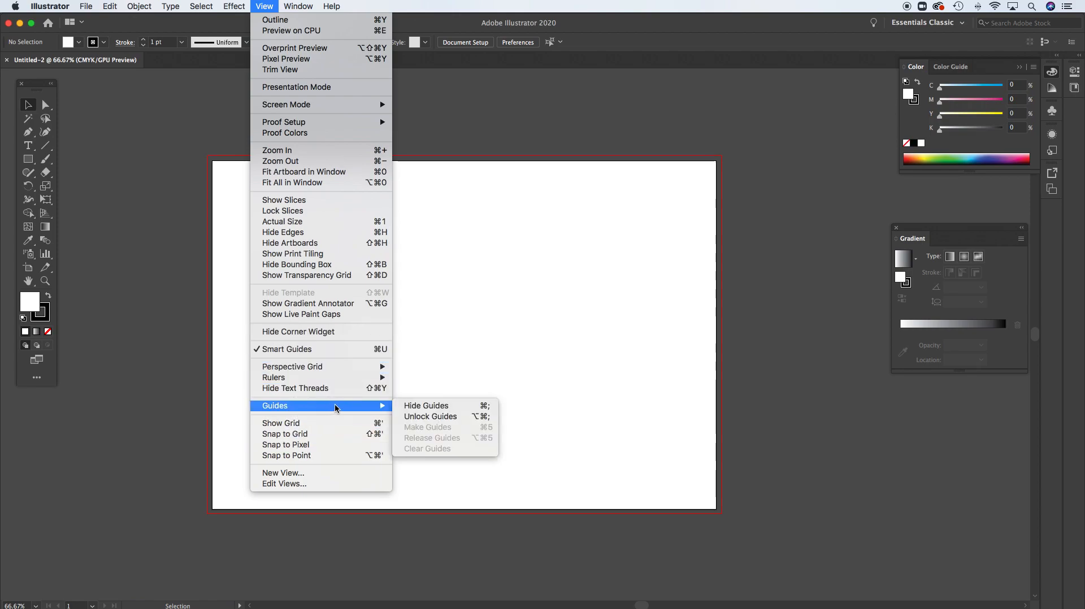
pyautogui.click(117, 255)
pyautogui.press('super+r')
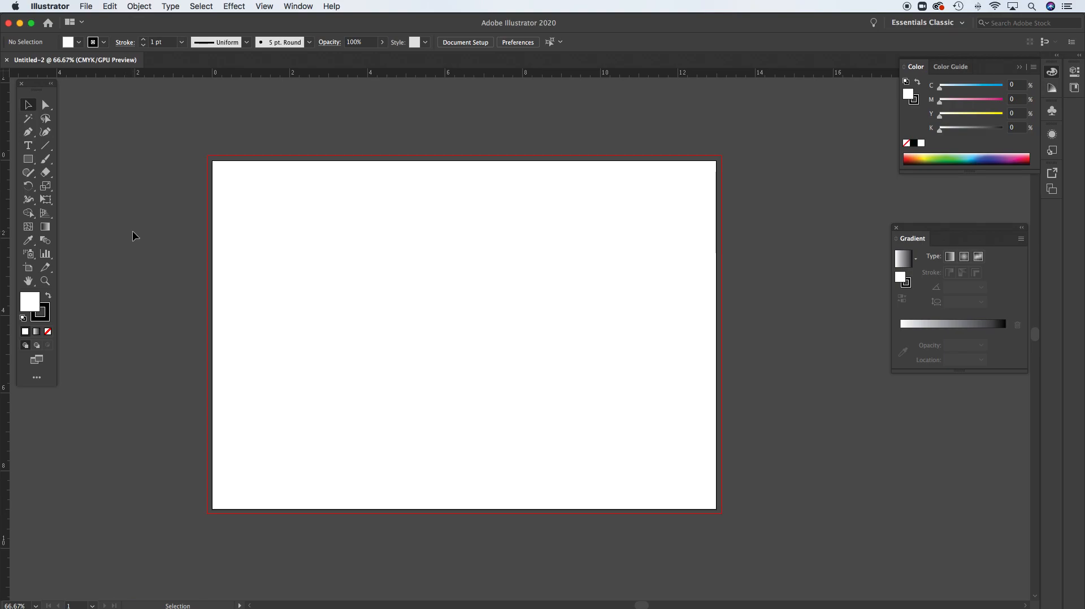
pyautogui.click(265, 7)
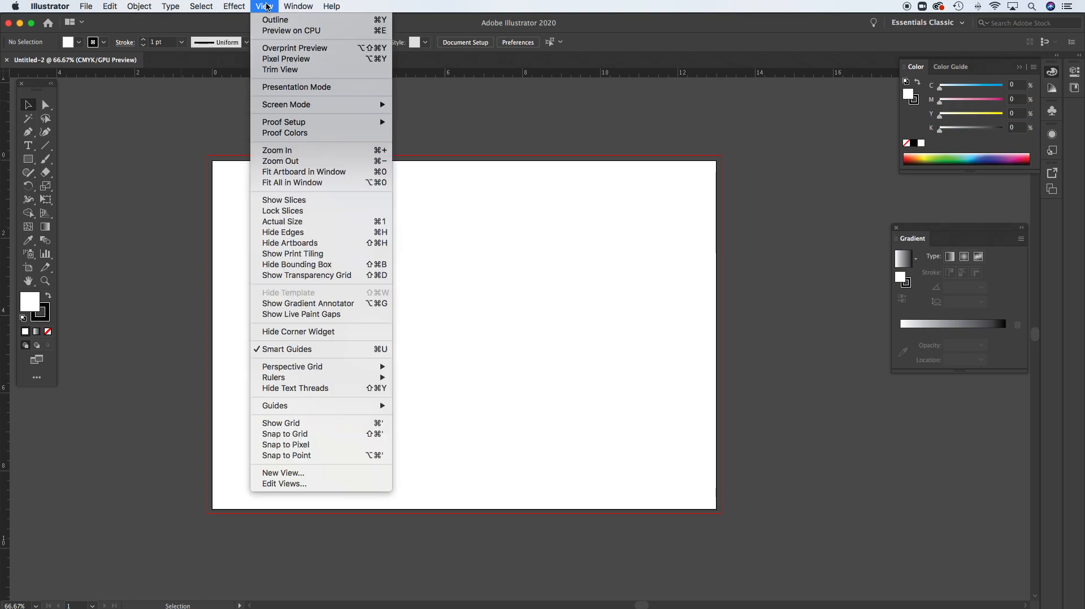
pyautogui.click(139, 190)
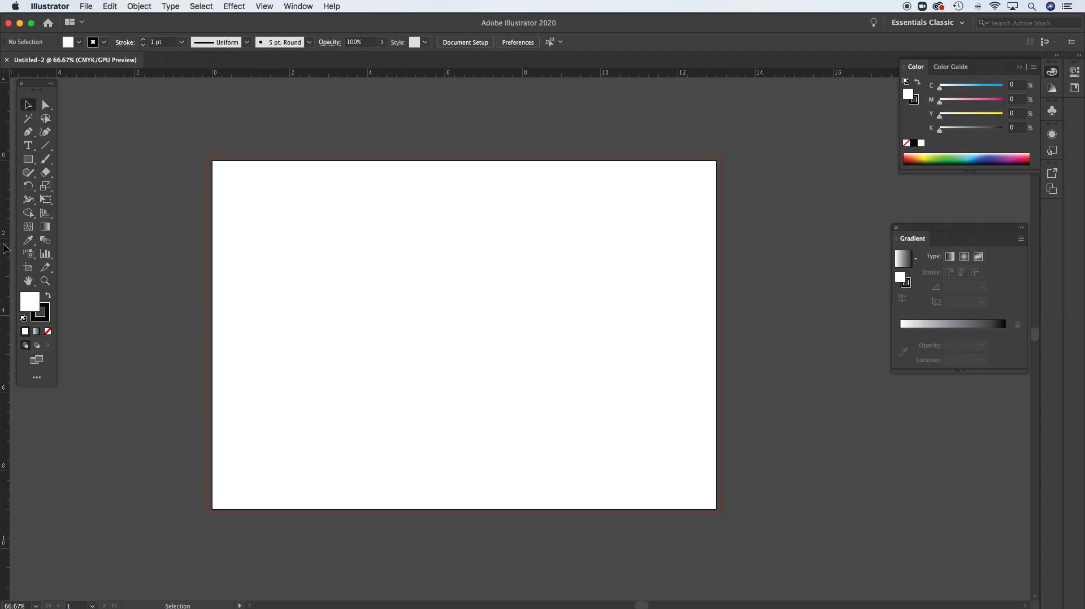
# Place a trial vertical guide just inside the artboard's left edge and undo it
pyautogui.moveTo(4, 245); pyautogui.dragTo(42, 245)
pyautogui.moveTo(161, 243); pyautogui.dragTo(220, 247)
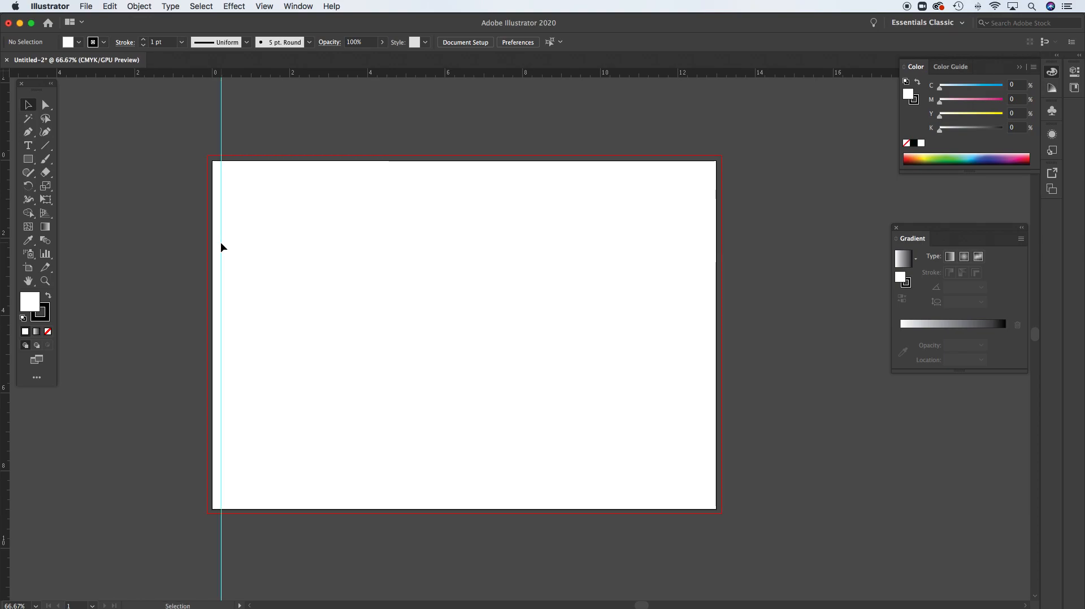
pyautogui.press('super+z')
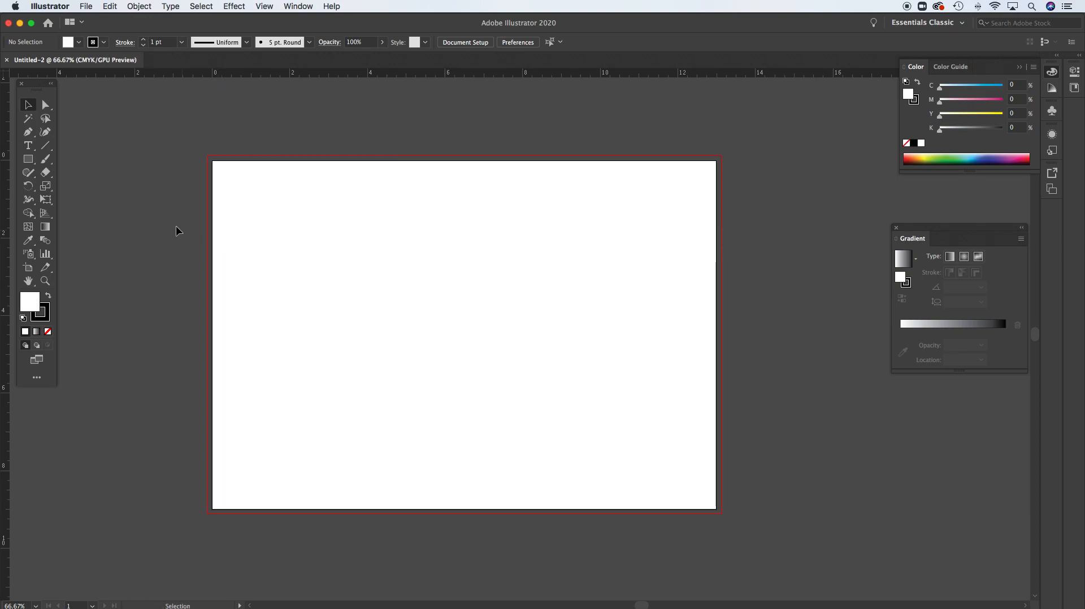
# Draw a rectangle about 4.14 x 3.84 in on the artboard, convert it to guides, and undo both the conversion and the rectangle
pyautogui.click(30, 164)
pyautogui.moveTo(252, 209); pyautogui.dragTo(413, 358)
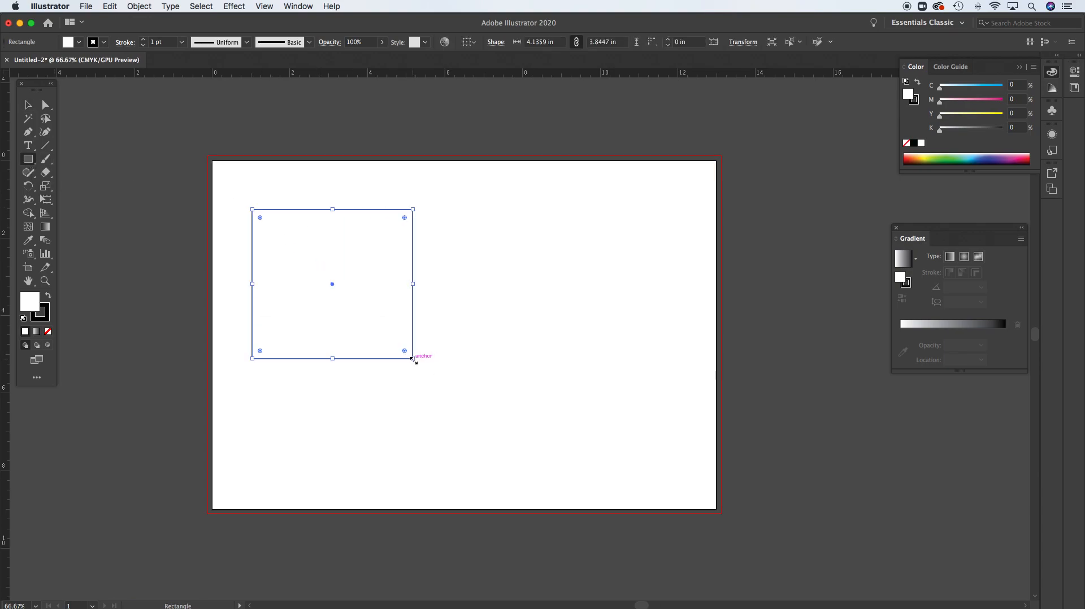
pyautogui.rightClick(369, 209)
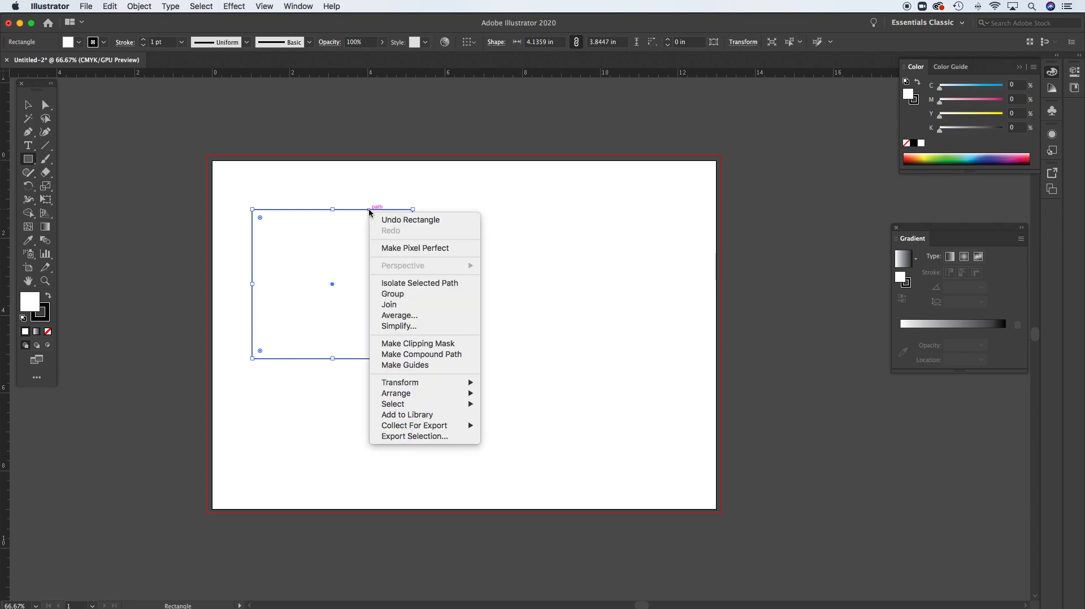
pyautogui.click(421, 365)
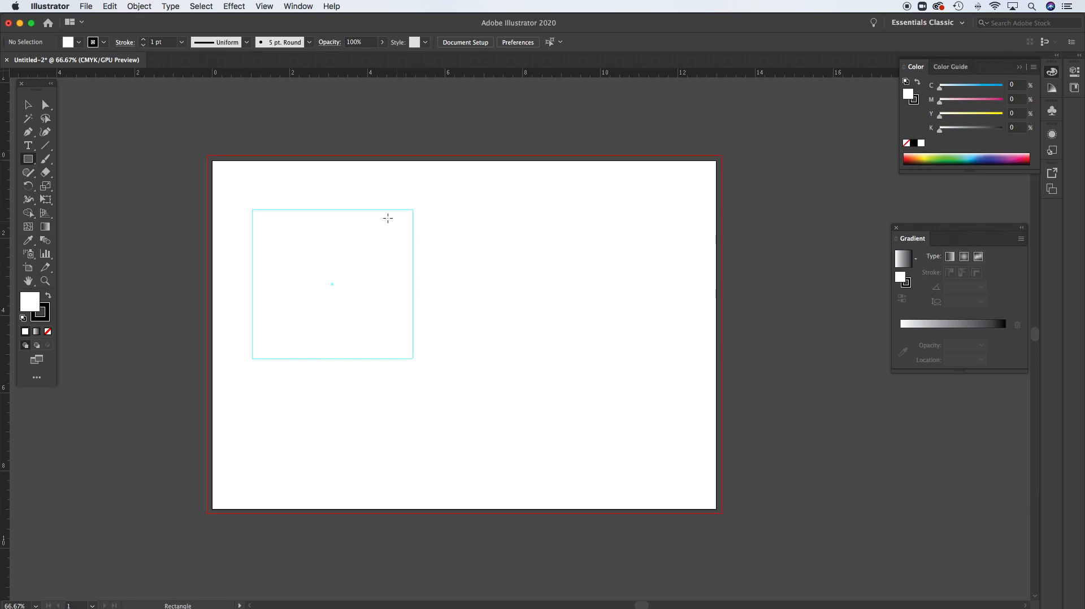
pyautogui.press('super+z')
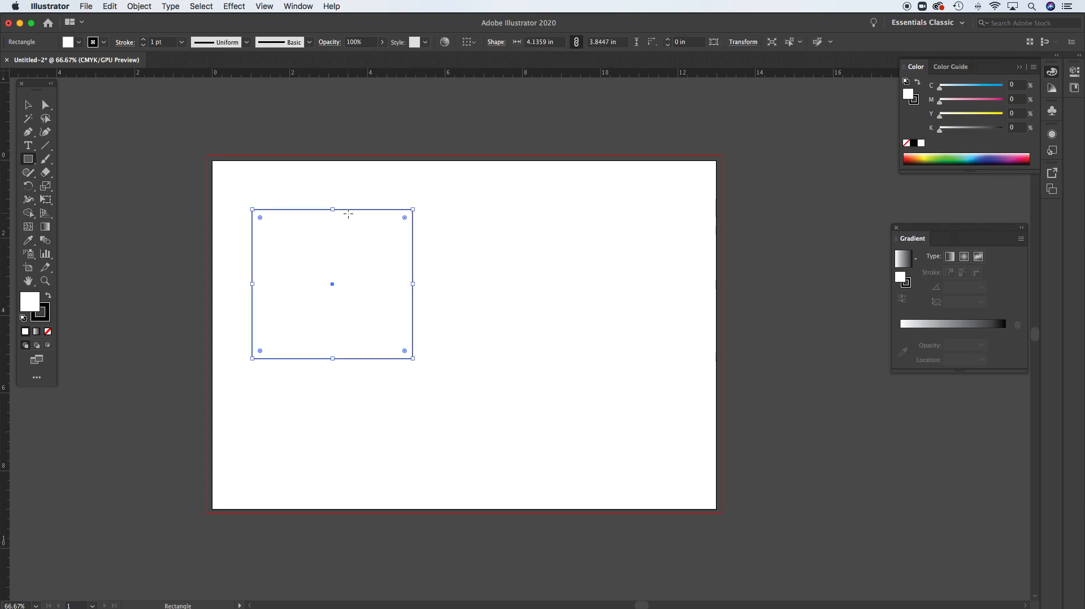
pyautogui.press('super+z')
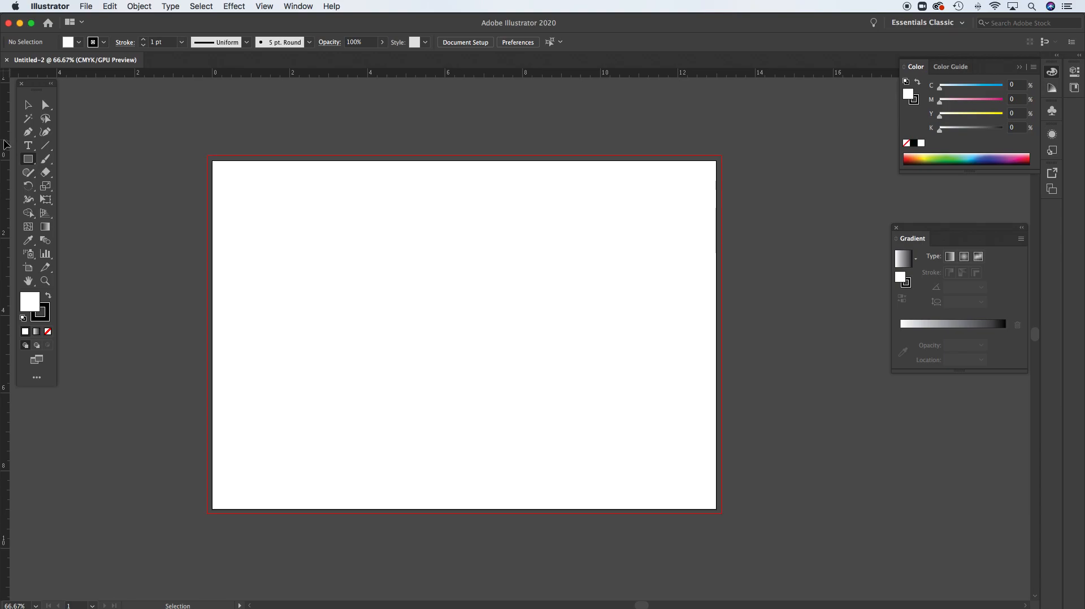
# Try another vertical guide close to the artboard's left edge and undo its placement
pyautogui.moveTo(5, 145); pyautogui.dragTo(18, 145)
pyautogui.moveTo(107, 147); pyautogui.dragTo(218, 168)
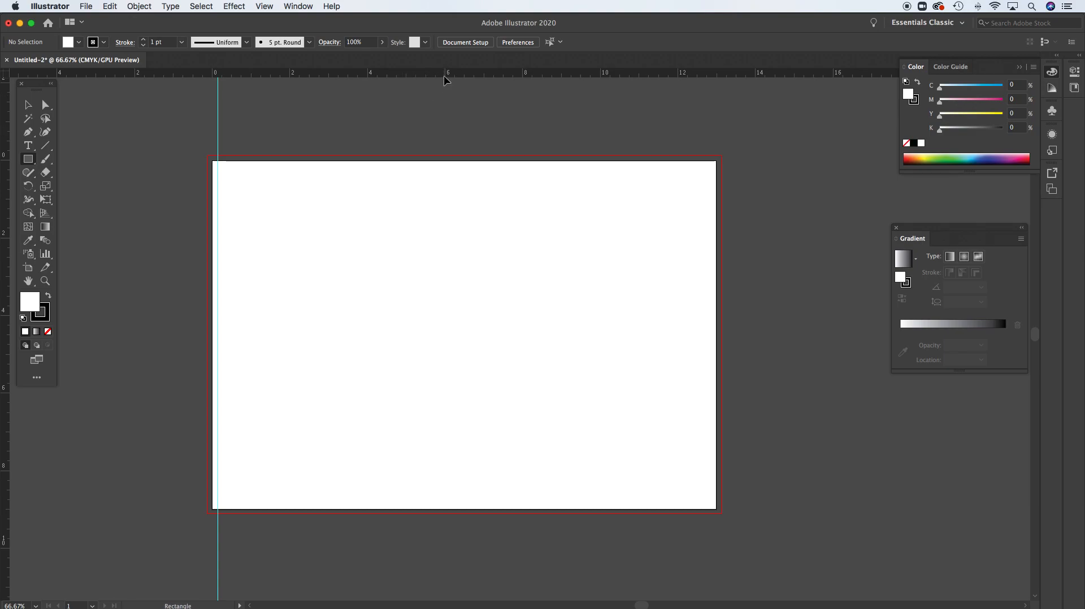
pyautogui.press('cmd+z')
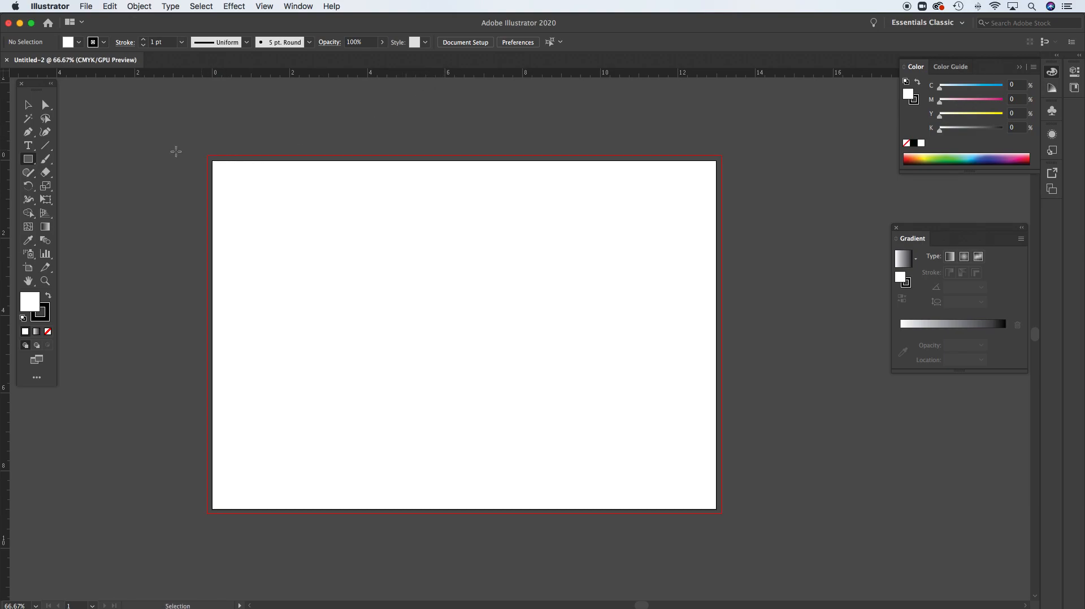
# Place a vertical guide at the 6 in mark to separate the back cover from the spine
pyautogui.moveTo(6, 152); pyautogui.dragTo(444, 161)
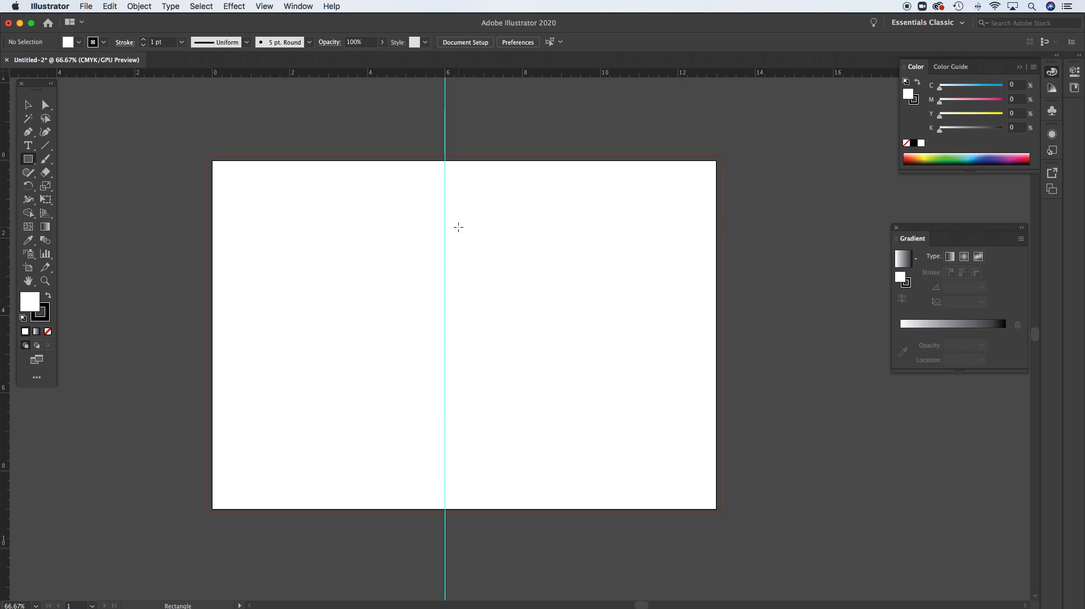
# Unlock the document's guides so that they can be selected and repositioned
pyautogui.press('v')
pyautogui.press('m')
pyautogui.press('v')
pyautogui.press('m')
pyautogui.click(264, 7)
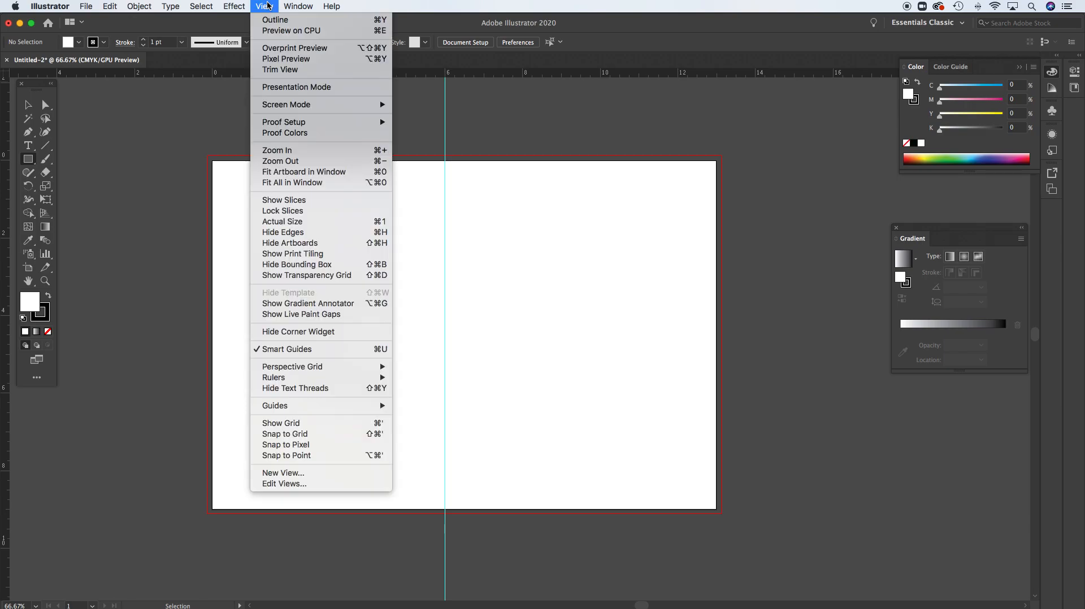
pyautogui.moveTo(299, 406)
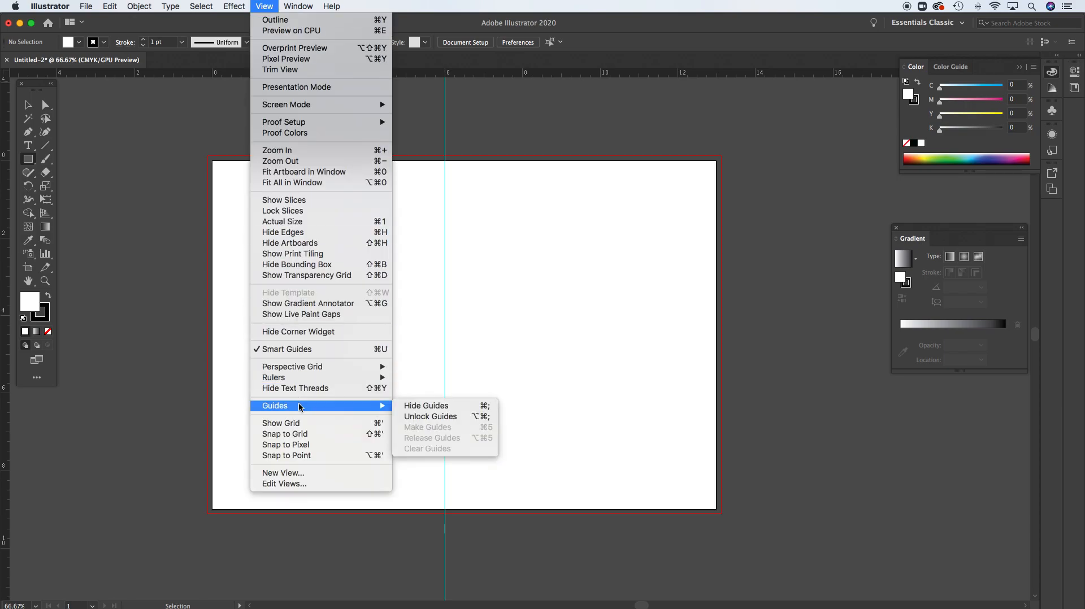
pyautogui.click(420, 420)
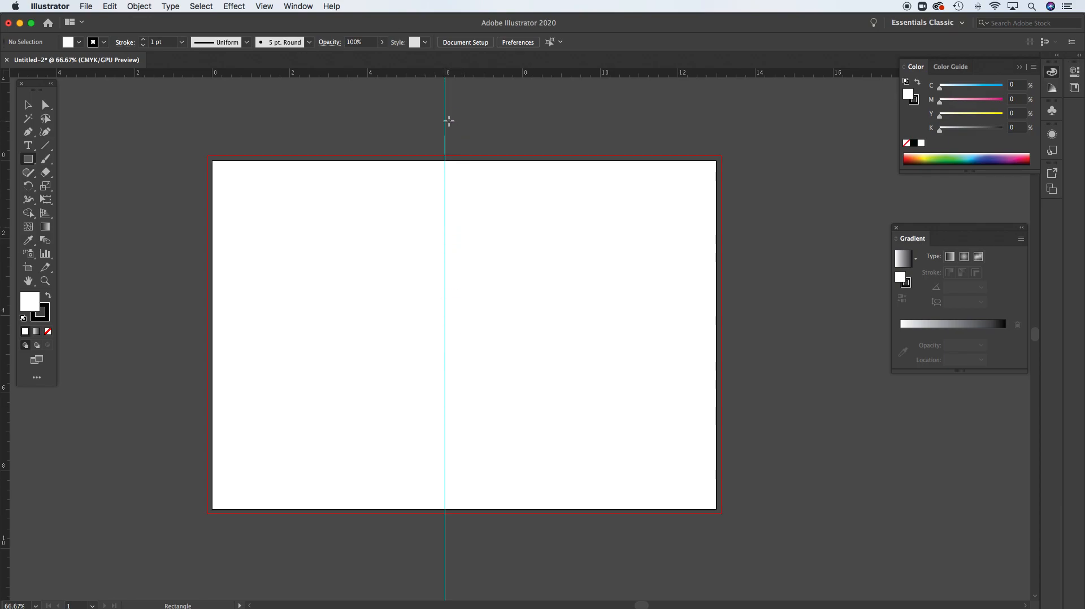
# Select the guide between back cover and spine, keep the Essentials Classic workspace, and set the guide's X position to 6 in
pyautogui.click(29, 106)
pyautogui.moveTo(447, 118)
pyautogui.mouseDown()
pyautogui.moveTo(436, 118)
pyautogui.moveTo(445, 119)
pyautogui.mouseUp()
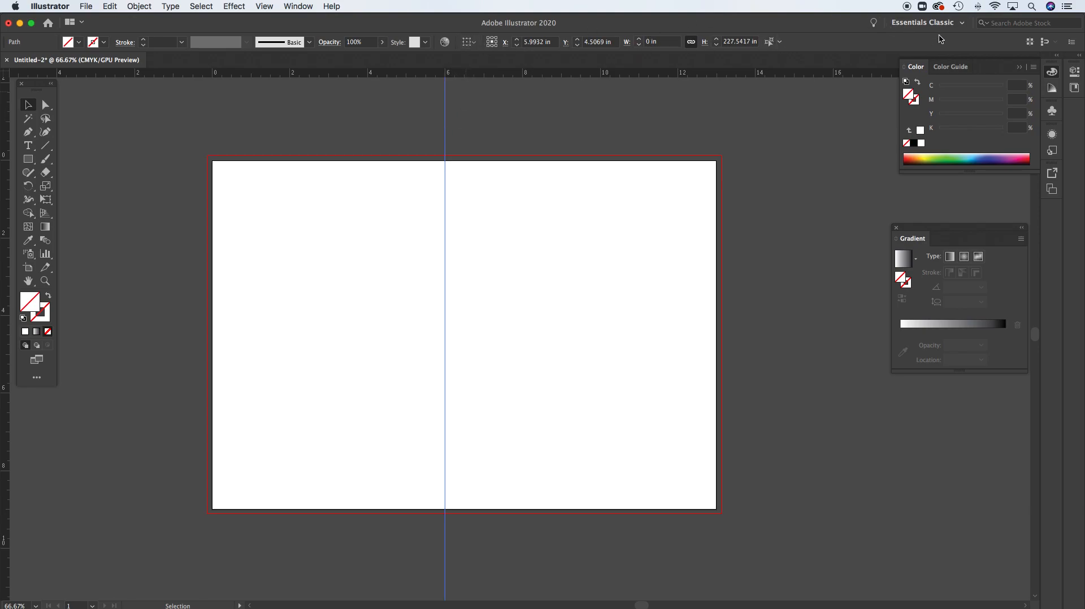
pyautogui.click(959, 24)
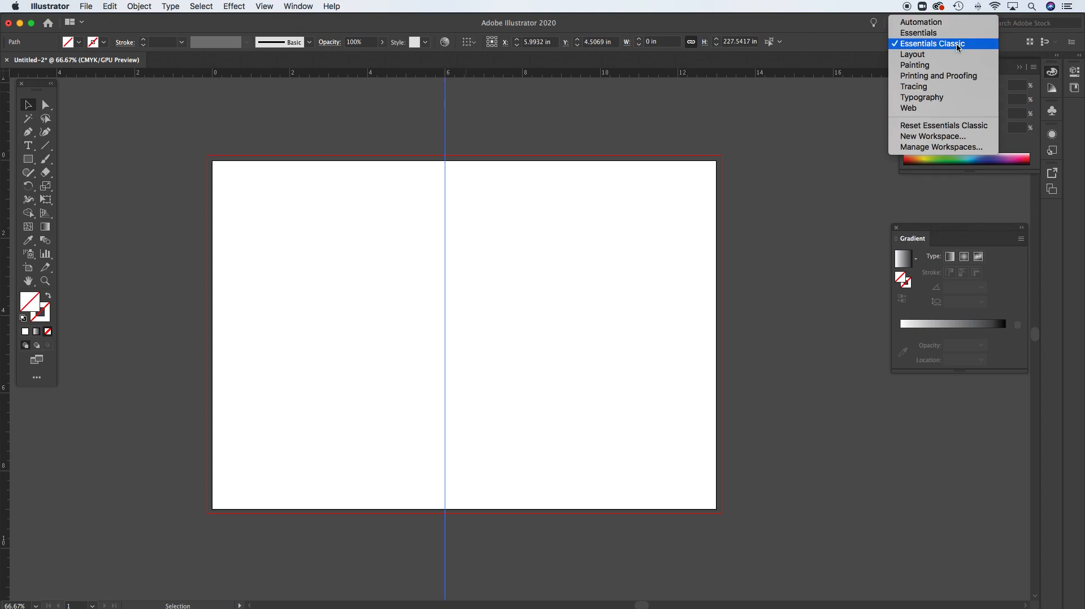
pyautogui.click(956, 43)
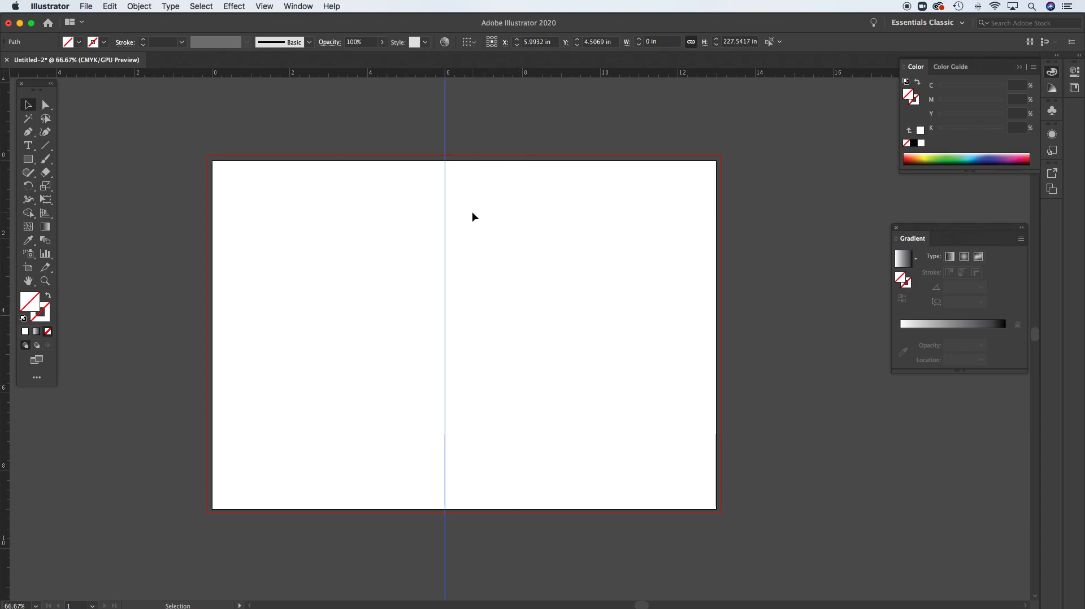
pyautogui.doubleClick(533, 42)
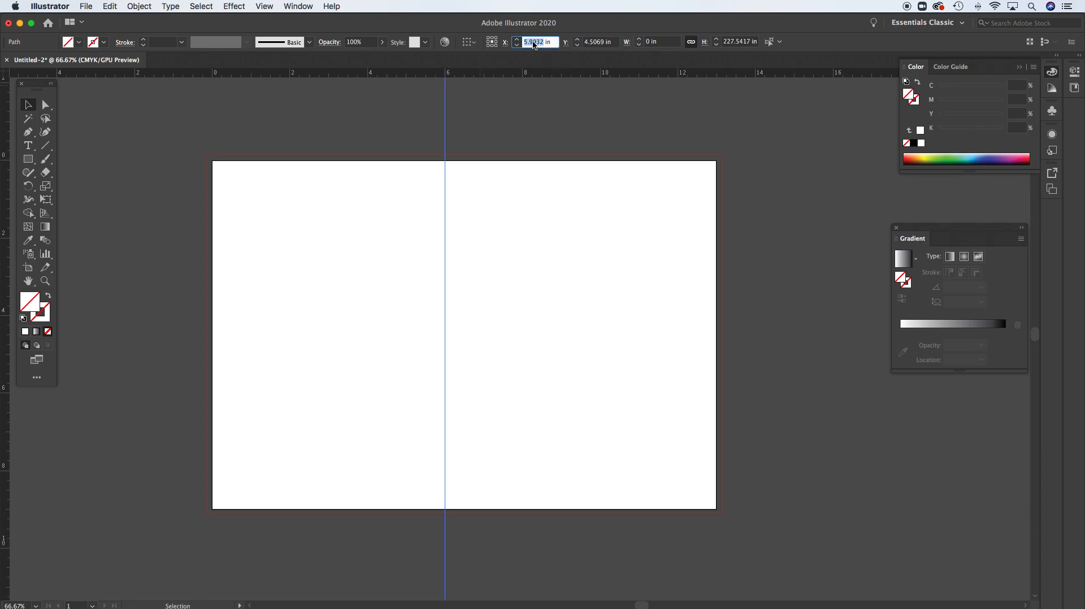
pyautogui.write('6')
pyautogui.press('Return')
# Add a vertical guide between the spine and front cover and set its X position to 7 in
pyautogui.moveTo(445, 132); pyautogui.dragTo(484, 134)
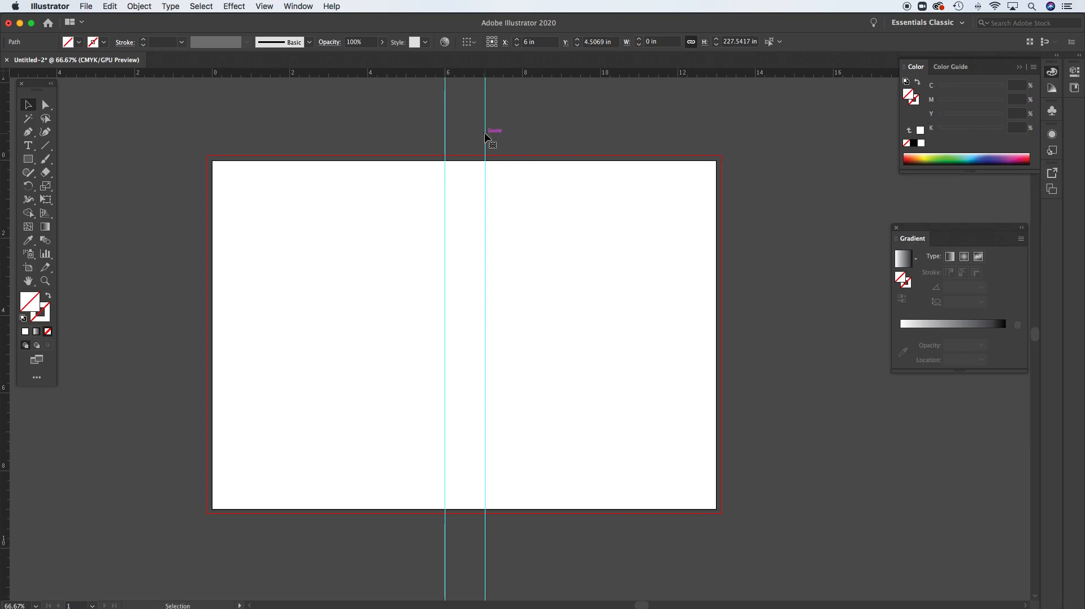
pyautogui.press('super+z')
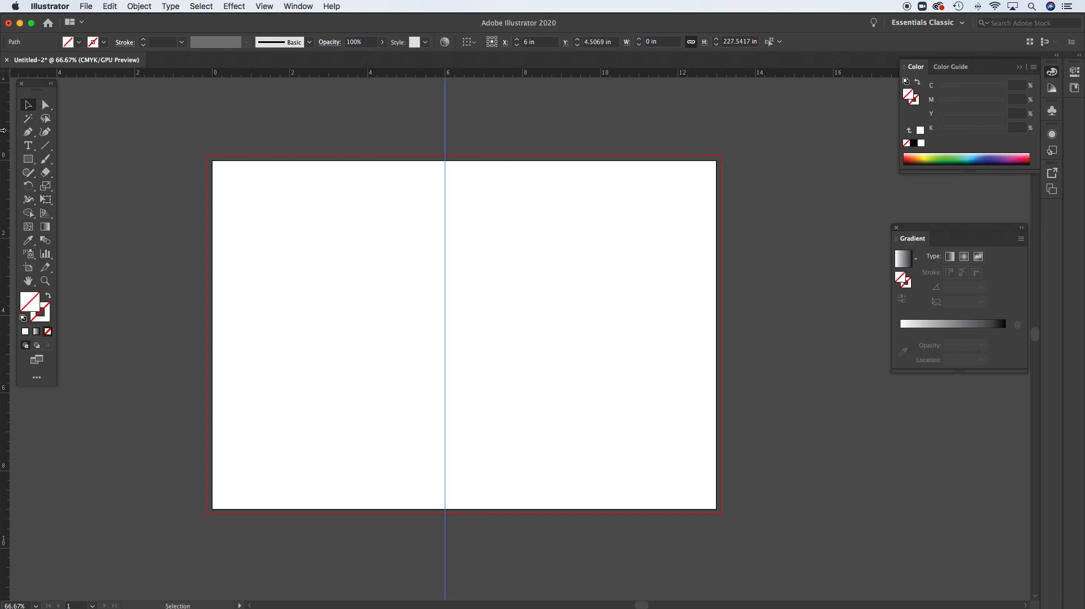
pyautogui.moveTo(100, 135); pyautogui.dragTo(484, 137)
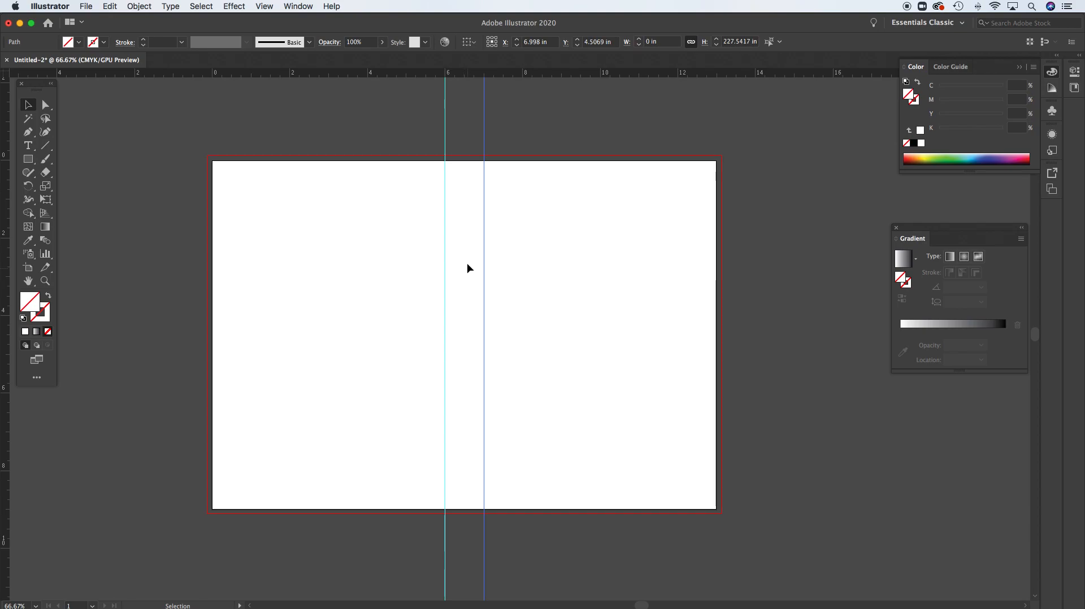
pyautogui.doubleClick(530, 43)
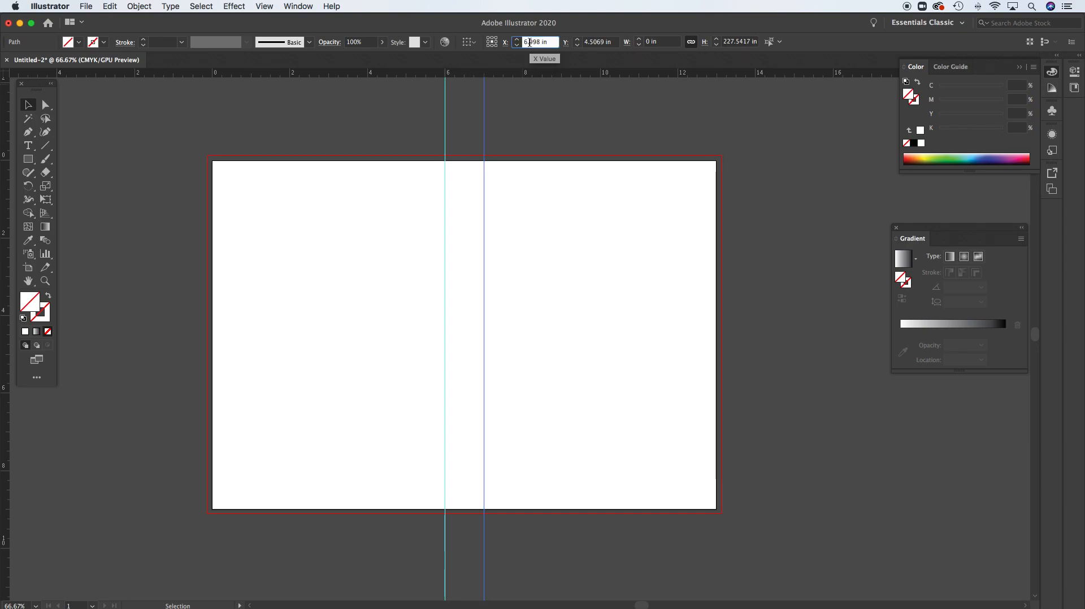
pyautogui.write('7')
pyautogui.press('Return')
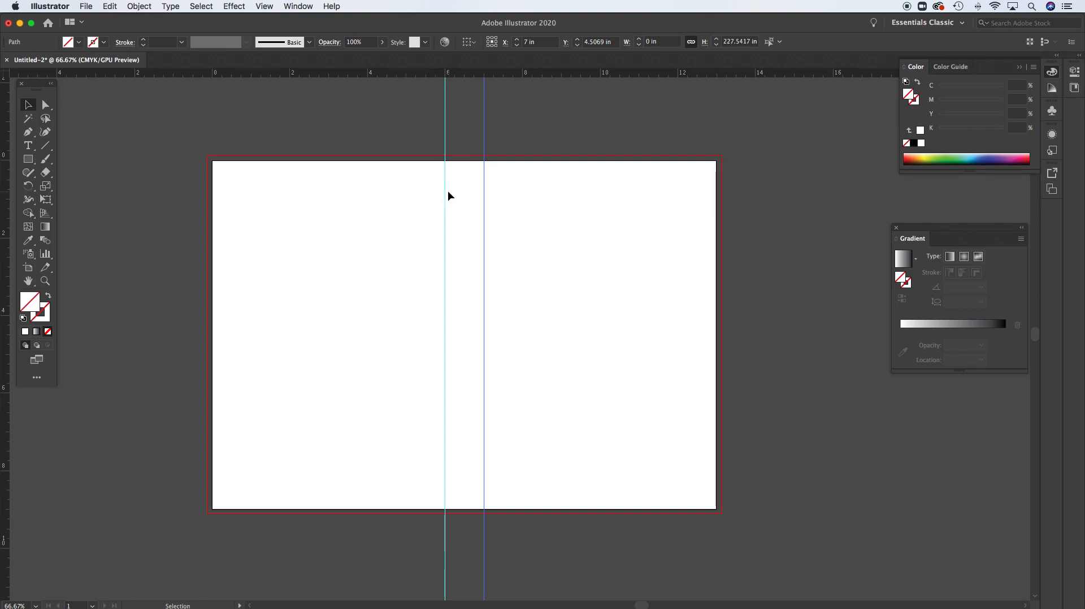
pyautogui.click(484, 195)
pyautogui.click(516, 125)
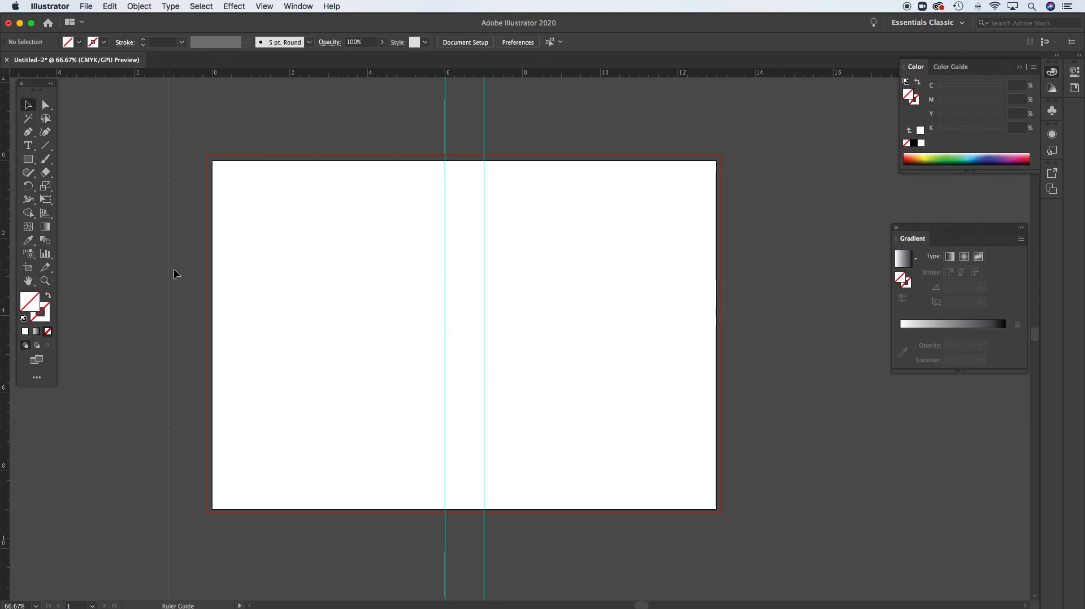
# Place a vertical margin guide near the artboard's left edge and set its X position to 0.5 in
pyautogui.moveTo(201, 269); pyautogui.dragTo(230, 268)
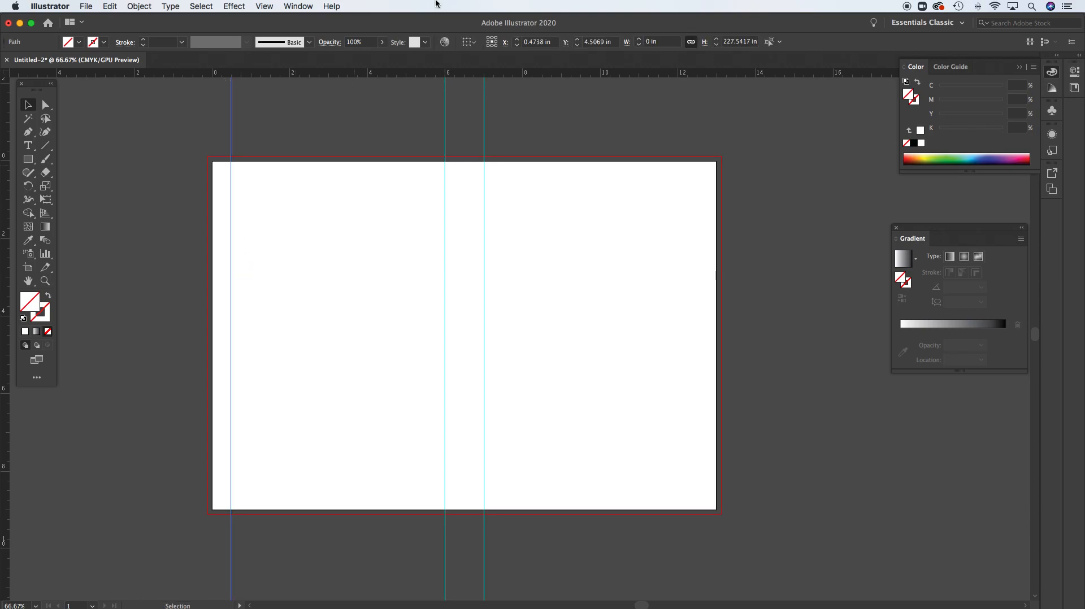
pyautogui.click(534, 41)
pyautogui.write('0.5')
pyautogui.press('Return')
# Duplicate the left margin guide near the artboard's right edge and set the copy's X position to 12.5 in
pyautogui.moveTo(233, 131); pyautogui.dragTo(700, 119)
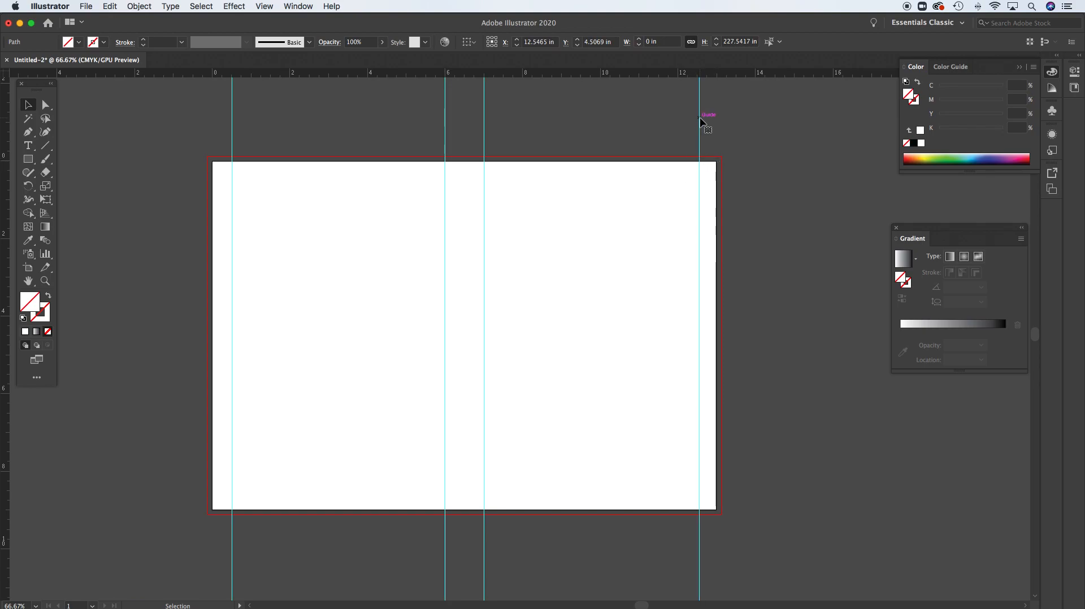
pyautogui.click(532, 43)
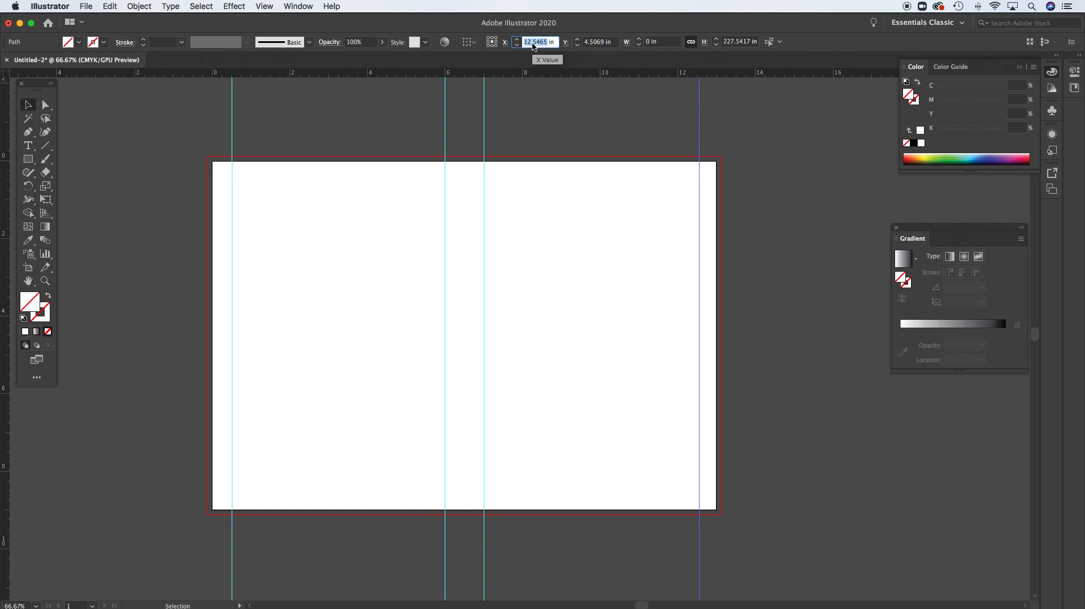
pyautogui.write('12.5')
pyautogui.press('Return')
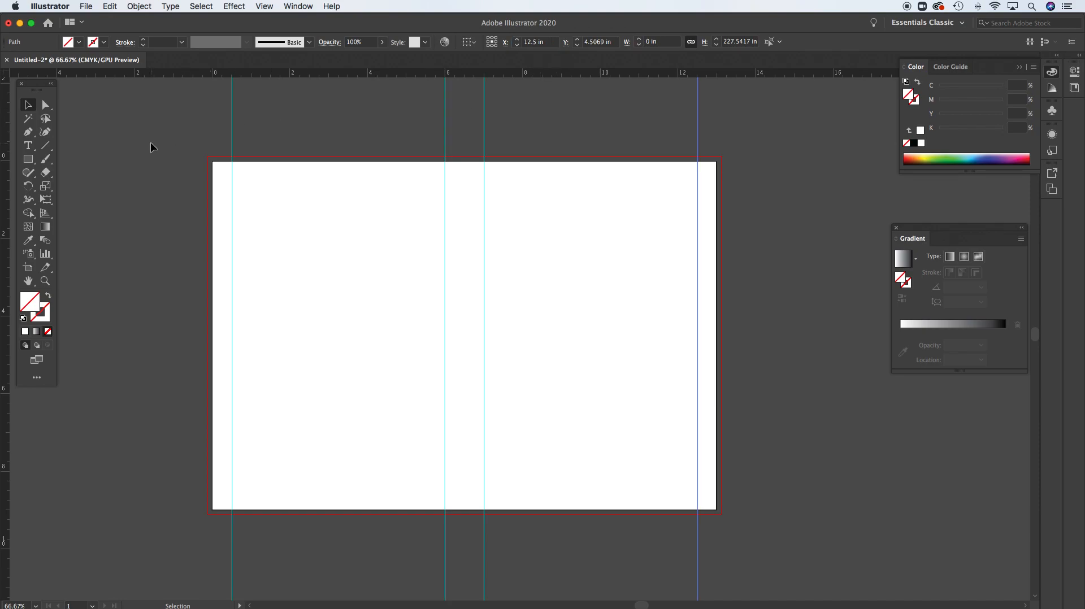
pyautogui.click(615, 128)
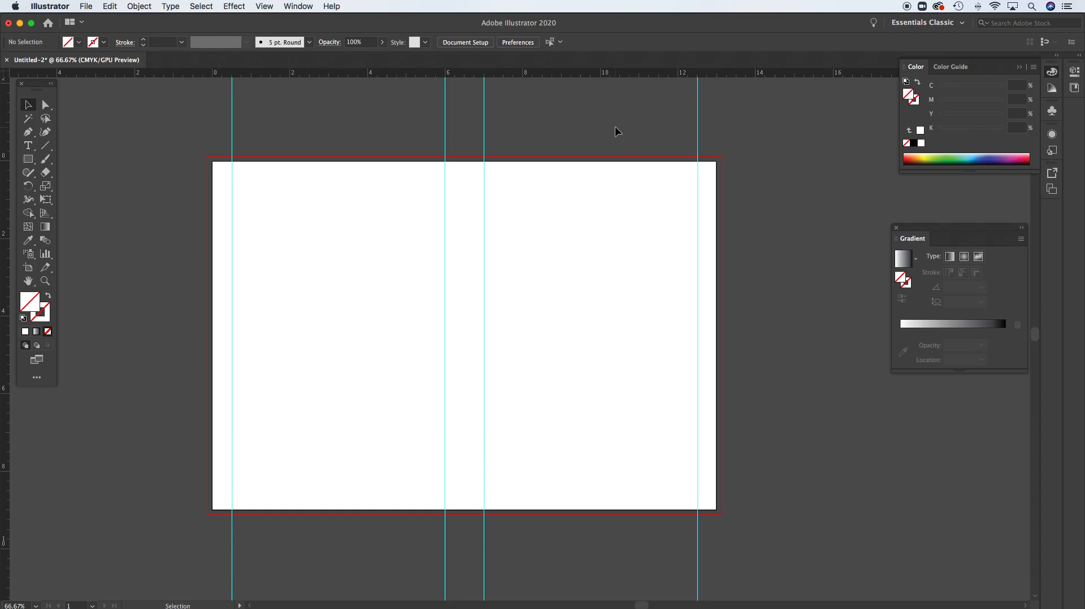
pyautogui.click(697, 130)
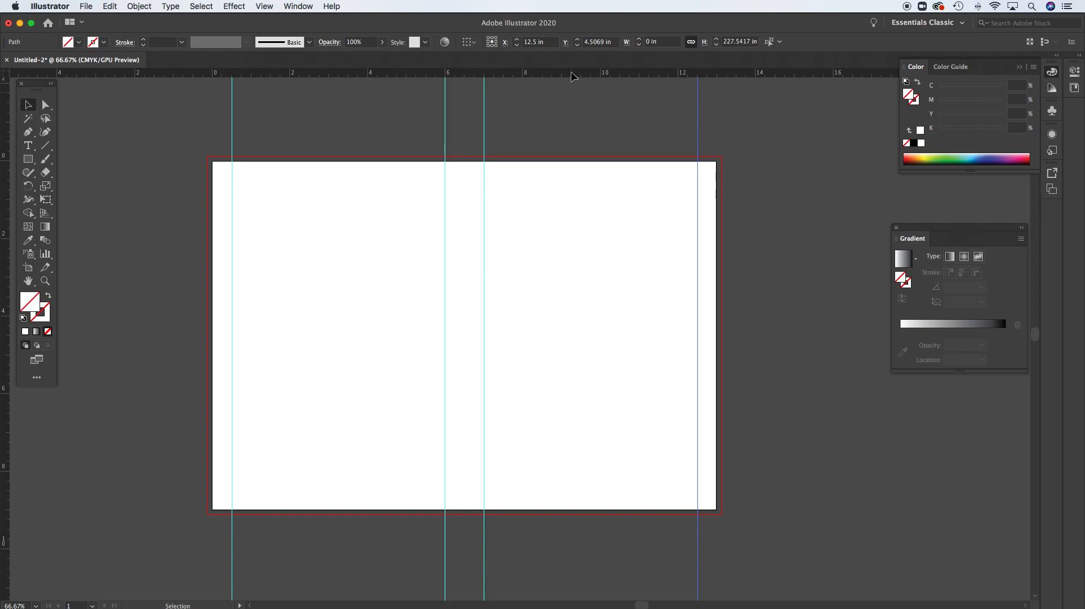
# Place a horizontal margin guide near the artboard's top edge and set its Y position to 0.5 in
pyautogui.moveTo(573, 76); pyautogui.dragTo(572, 183)
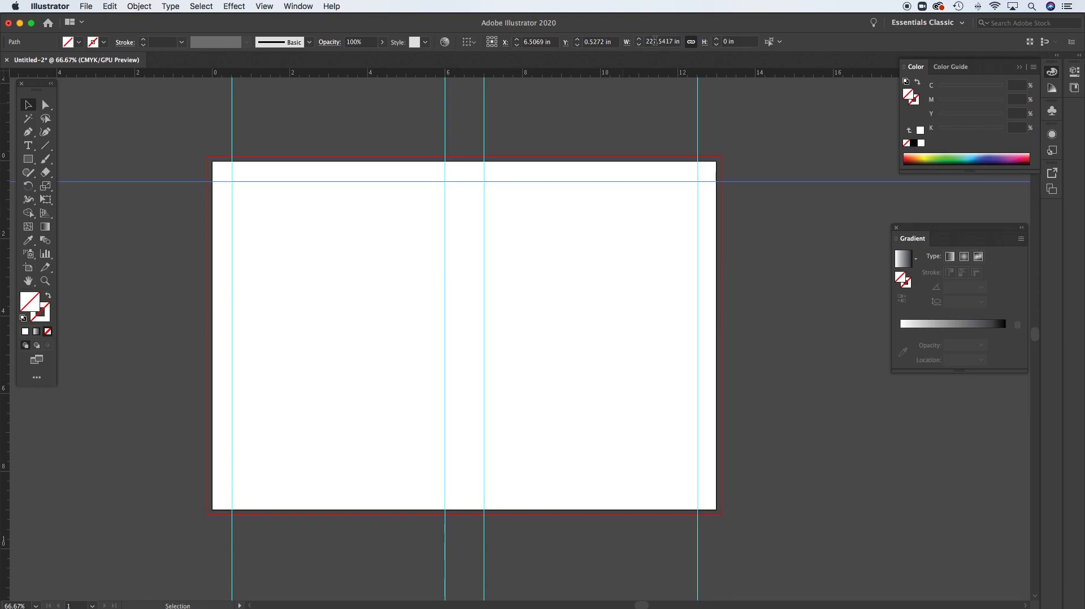
pyautogui.click(589, 42)
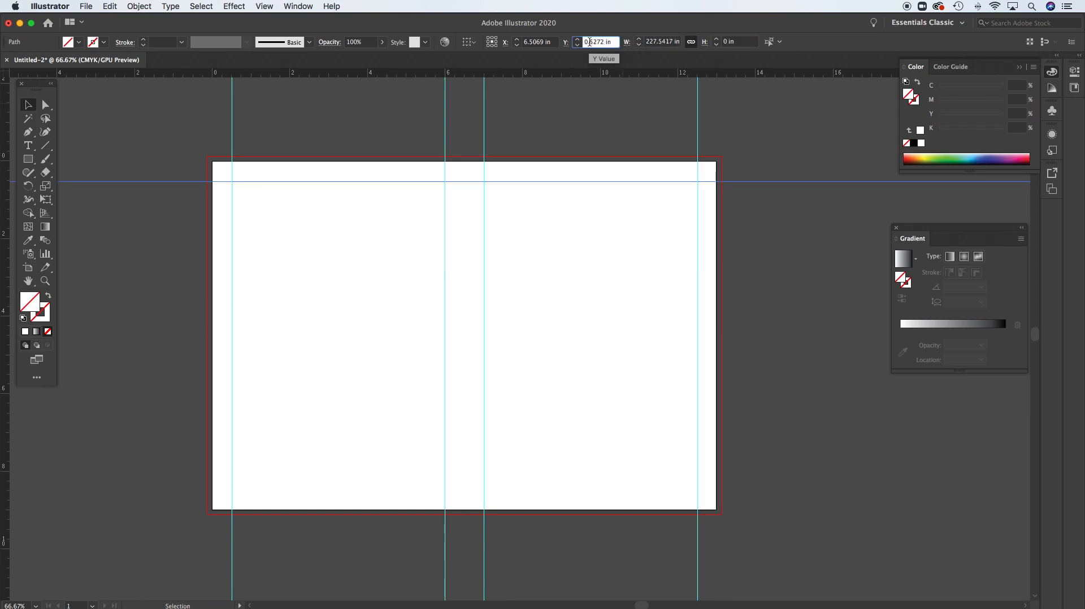
pyautogui.press('BackSpace')
pyautogui.press('Return')
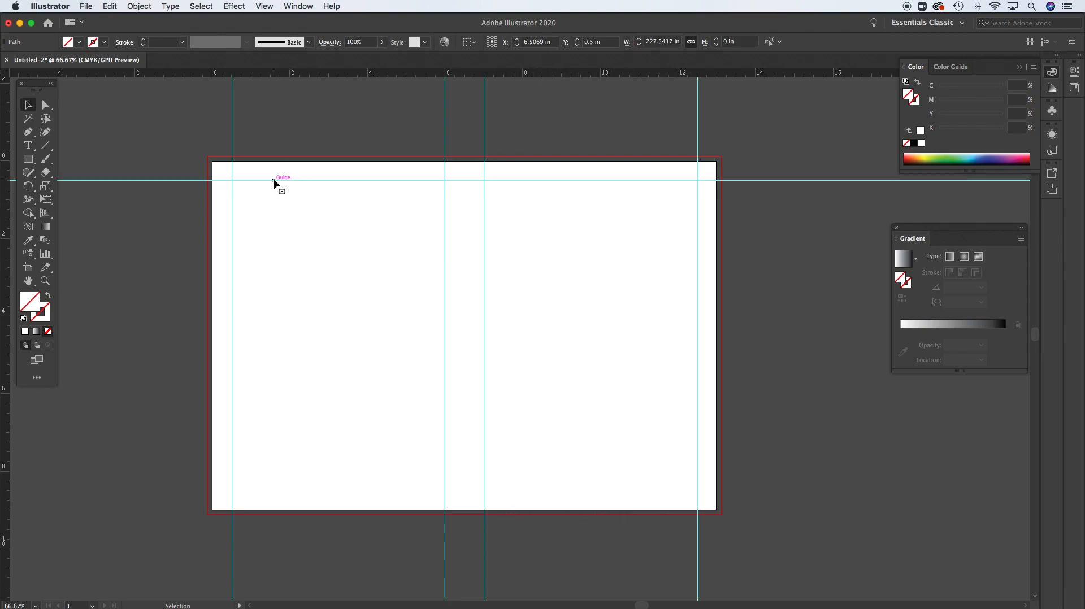
# Duplicate the top margin guide near the artboard's bottom edge and set the copy's Y position to 8.5 in
pyautogui.moveTo(274, 181); pyautogui.dragTo(292, 495)
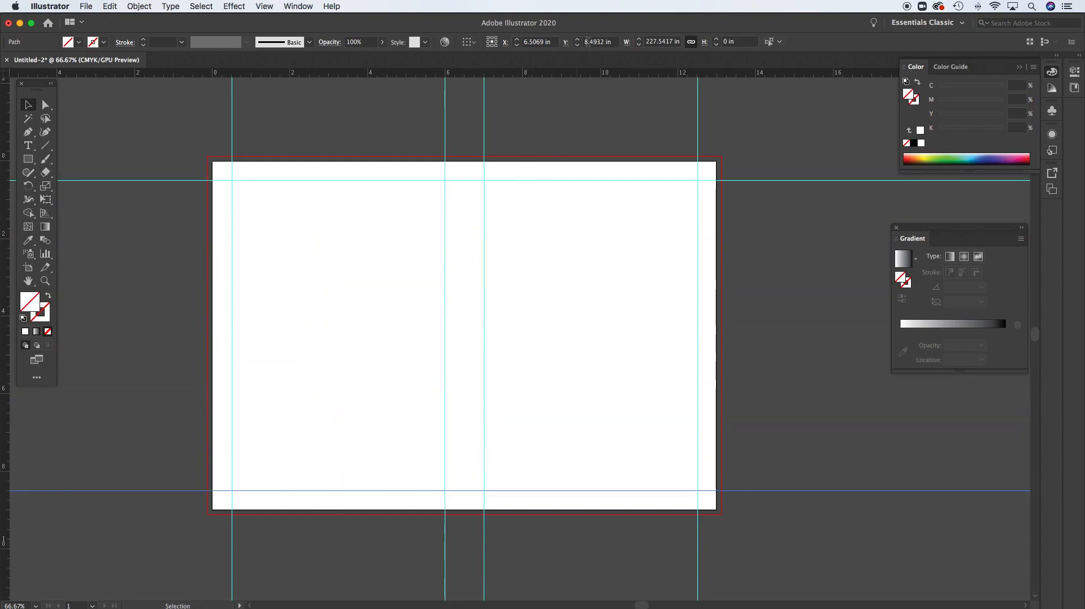
pyautogui.doubleClick(587, 43)
pyautogui.write('8')
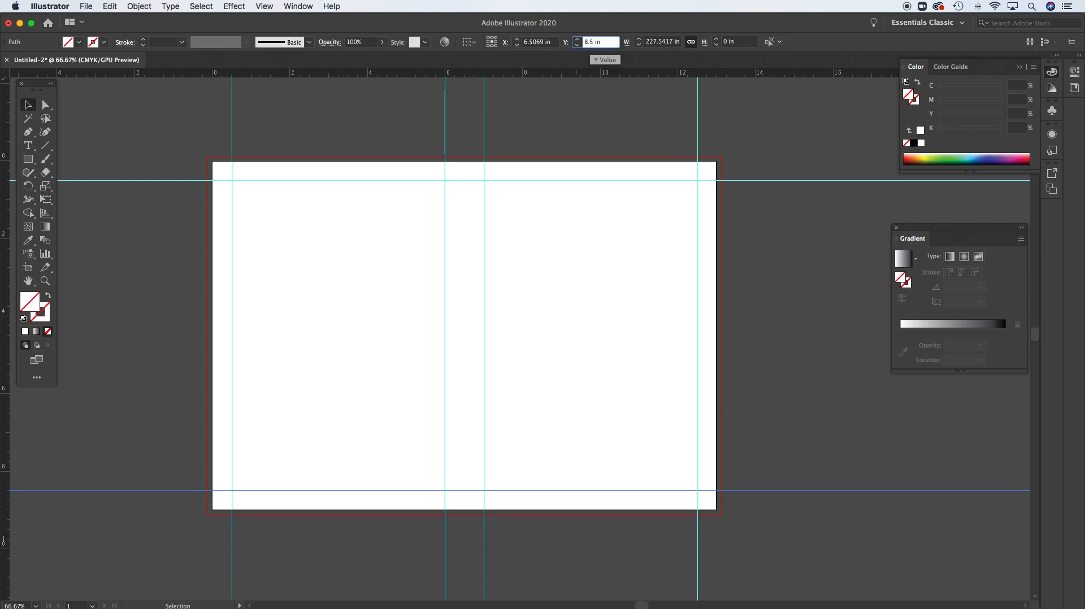
pyautogui.press('Return')
pyautogui.click(745, 125)
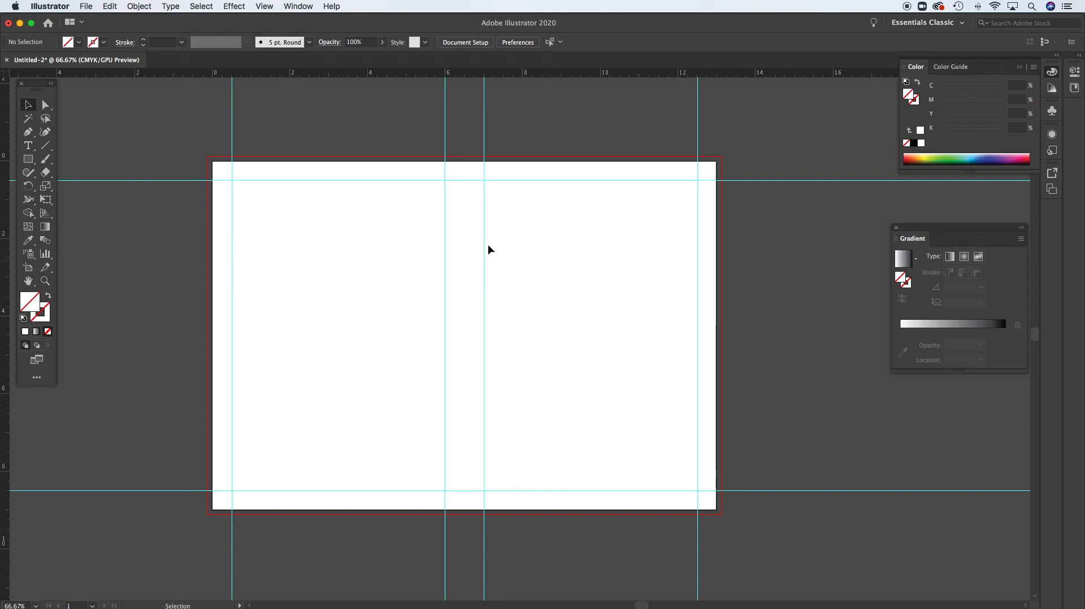
# Try vertical margin guides on both sides of the spine at about 5.5 in and 7.5 in, and undo both
pyautogui.moveTo(6, 251); pyautogui.dragTo(426, 260)
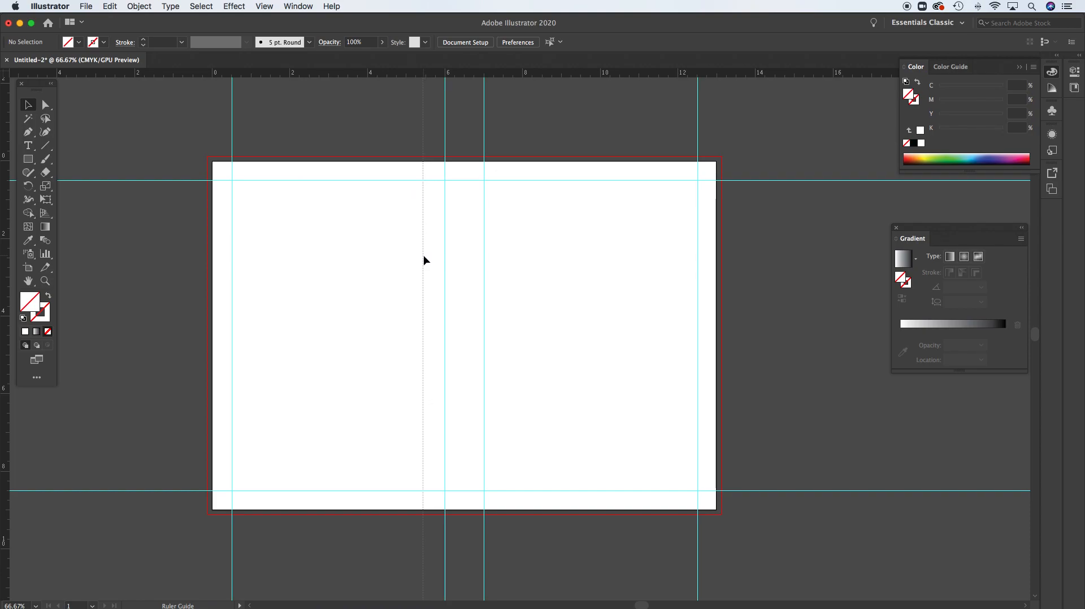
pyautogui.moveTo(423, 260); pyautogui.dragTo(428, 261)
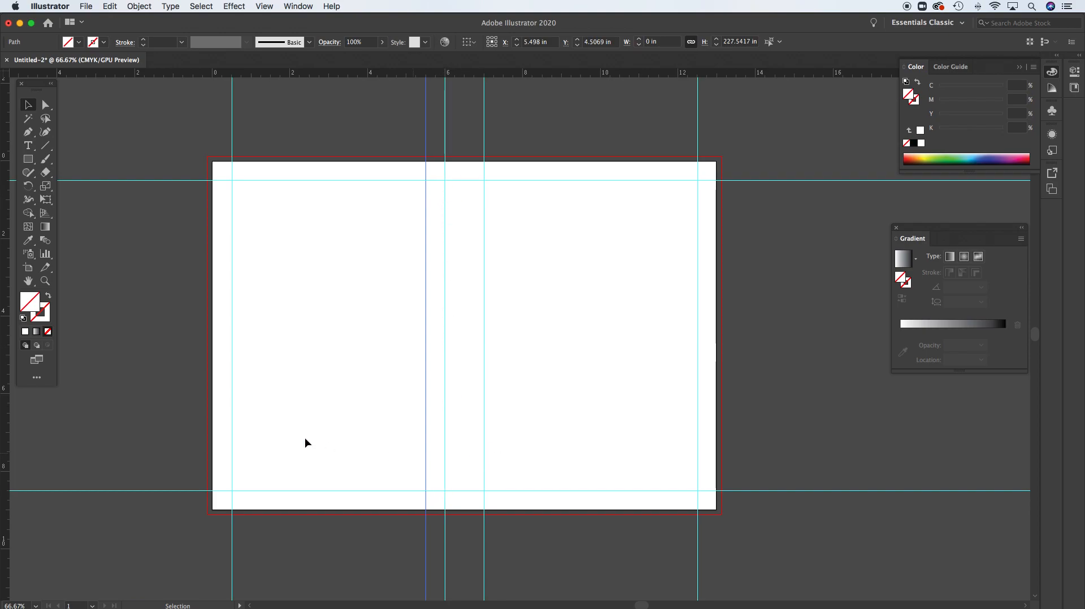
pyautogui.moveTo(486, 364); pyautogui.dragTo(503, 366)
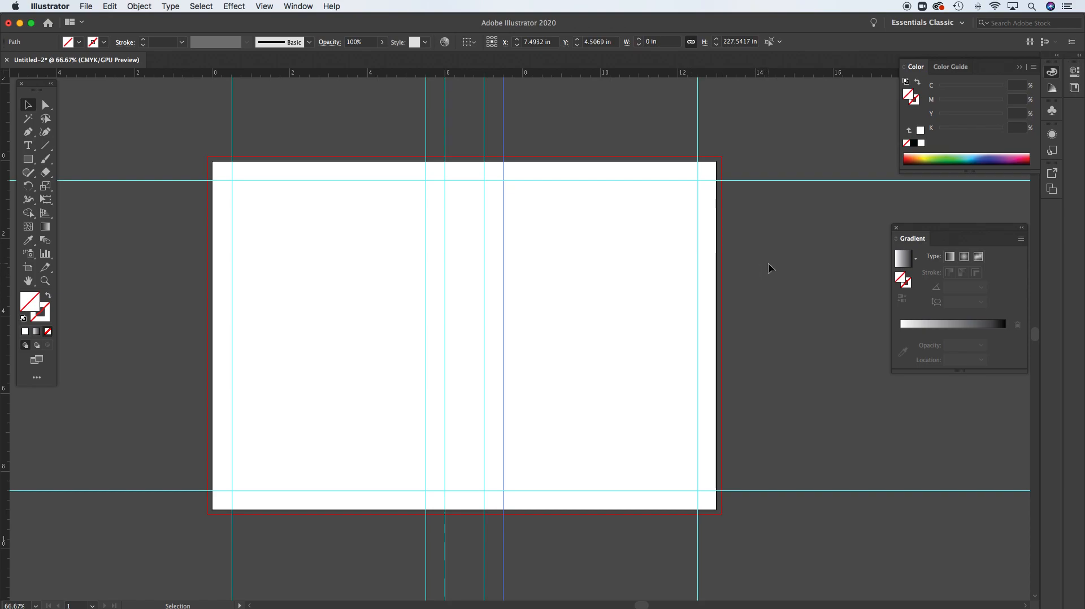
pyautogui.press('super')
pyautogui.press('super+z')
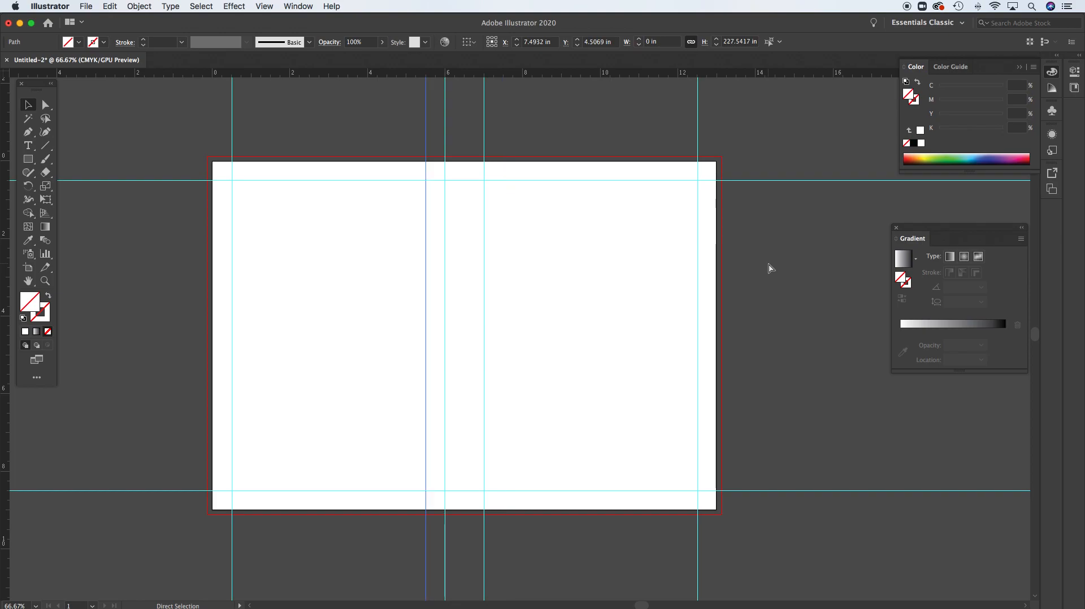
pyautogui.press('super+z')
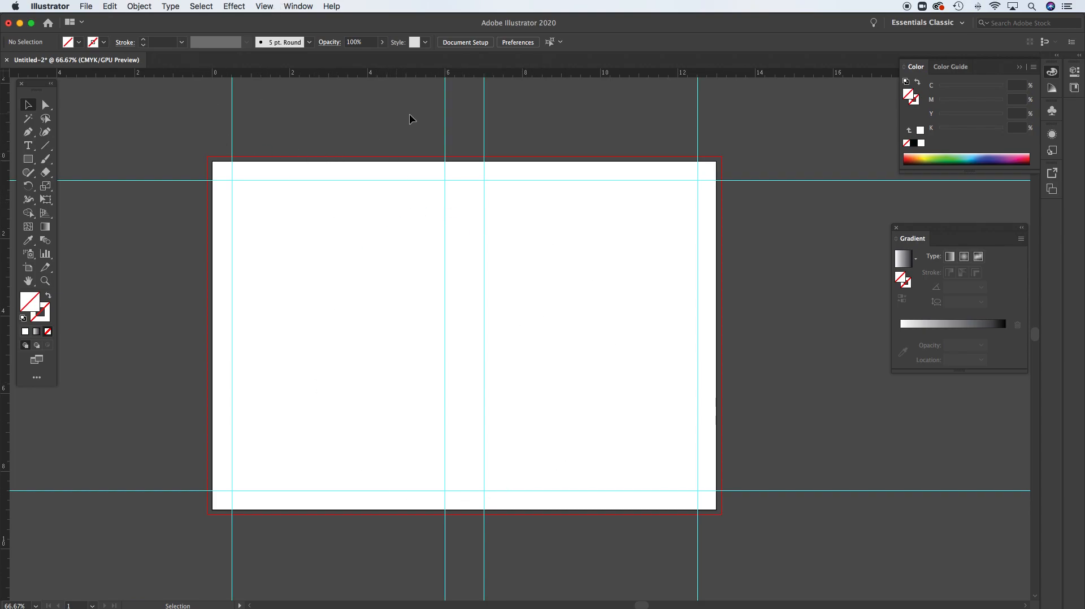
# Try shifting the 6 in spine guide toward the back cover and undo the change
pyautogui.click(445, 127)
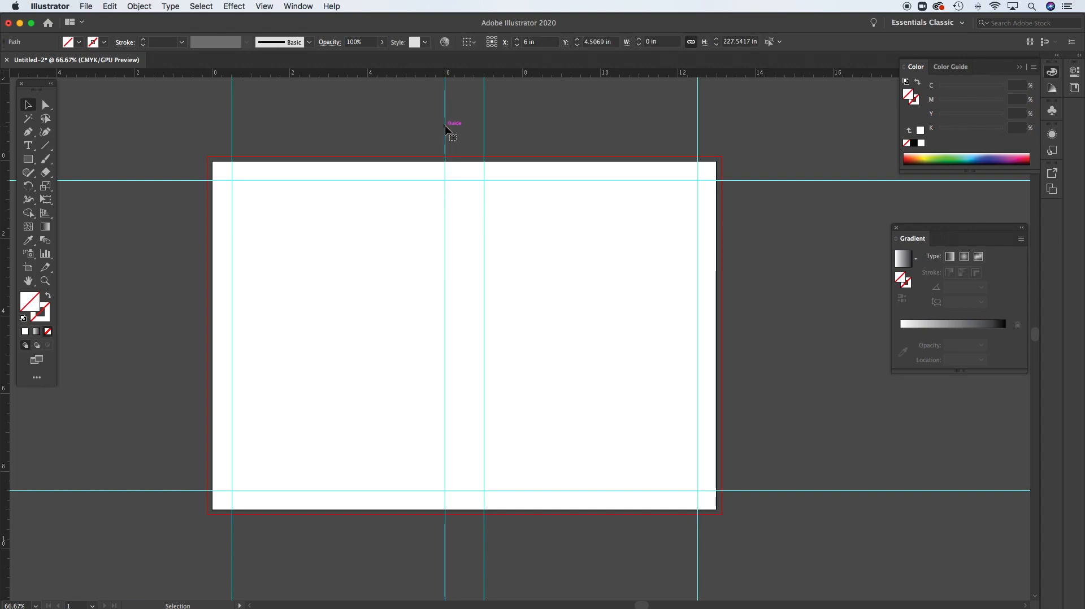
pyautogui.moveTo(446, 126); pyautogui.dragTo(424, 127)
pyautogui.press('super+z')
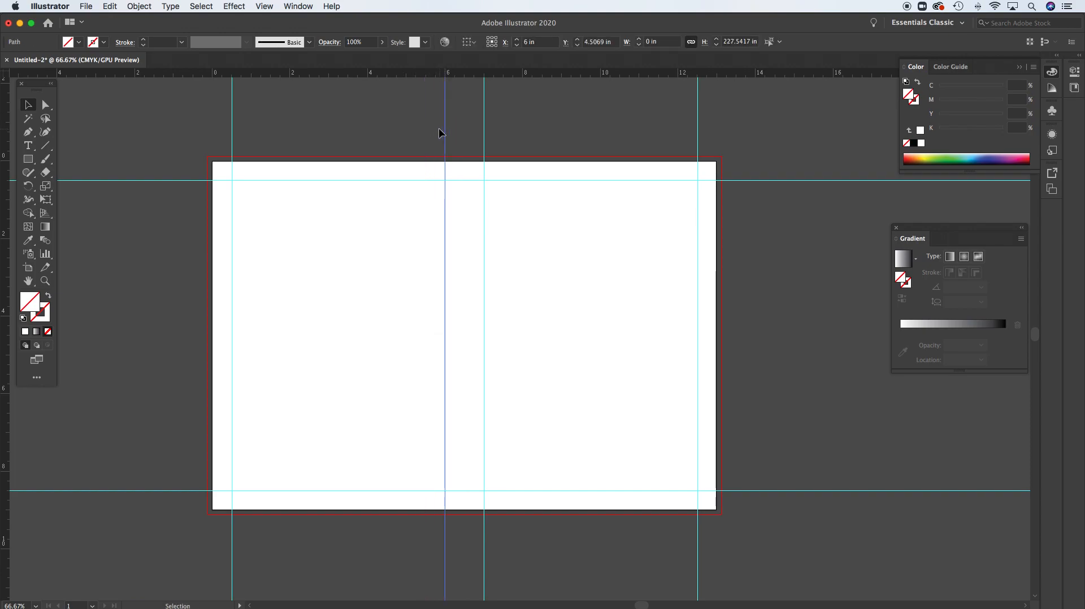
# Deselect everything and lock all the guides in place
pyautogui.click(372, 134)
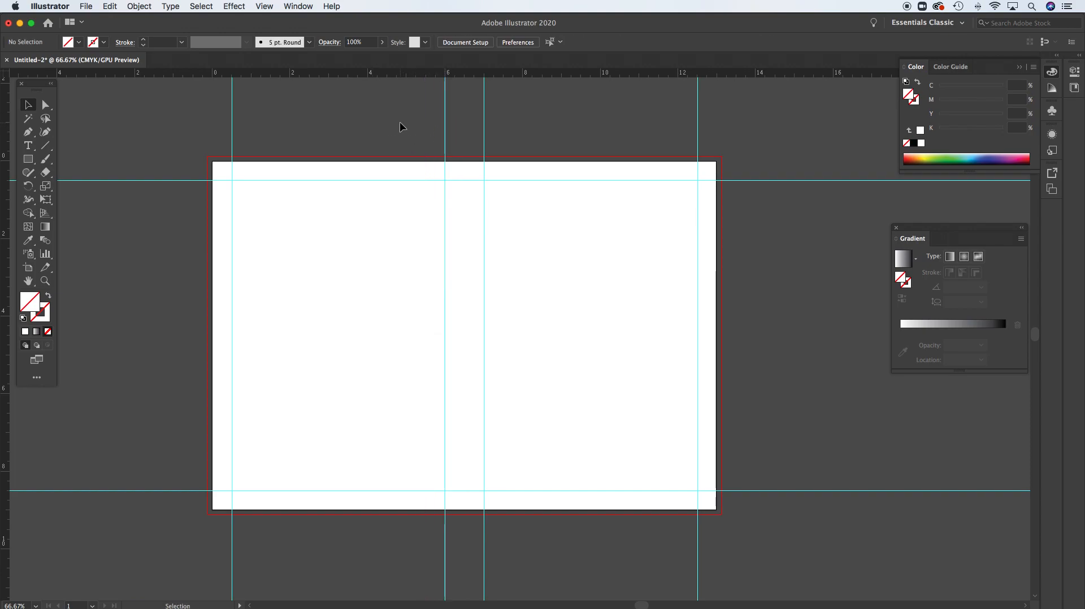
pyautogui.click(264, 5)
pyautogui.moveTo(316, 405)
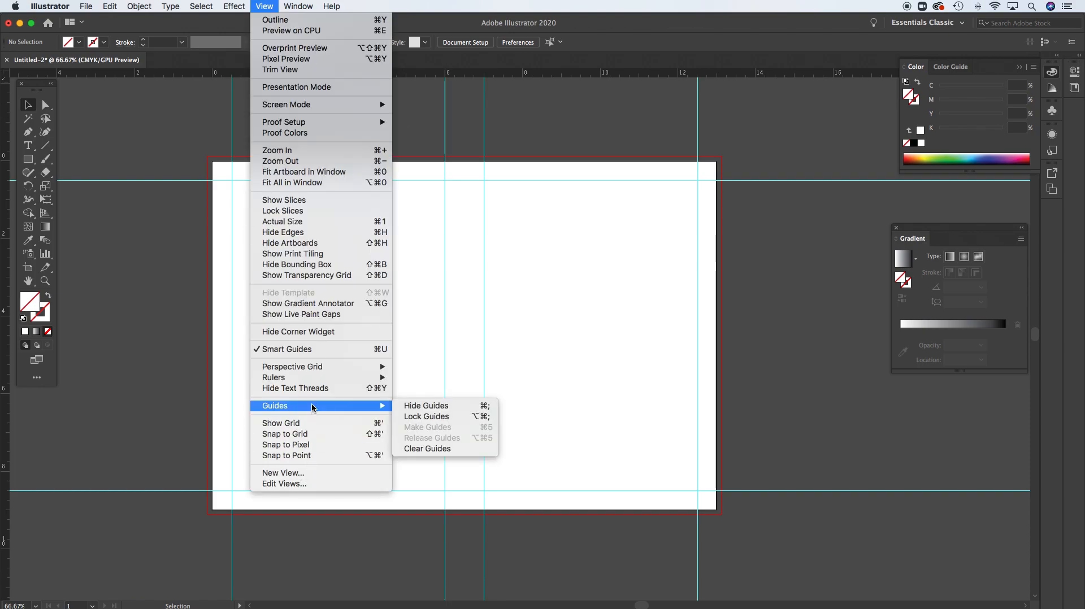
pyautogui.click(439, 418)
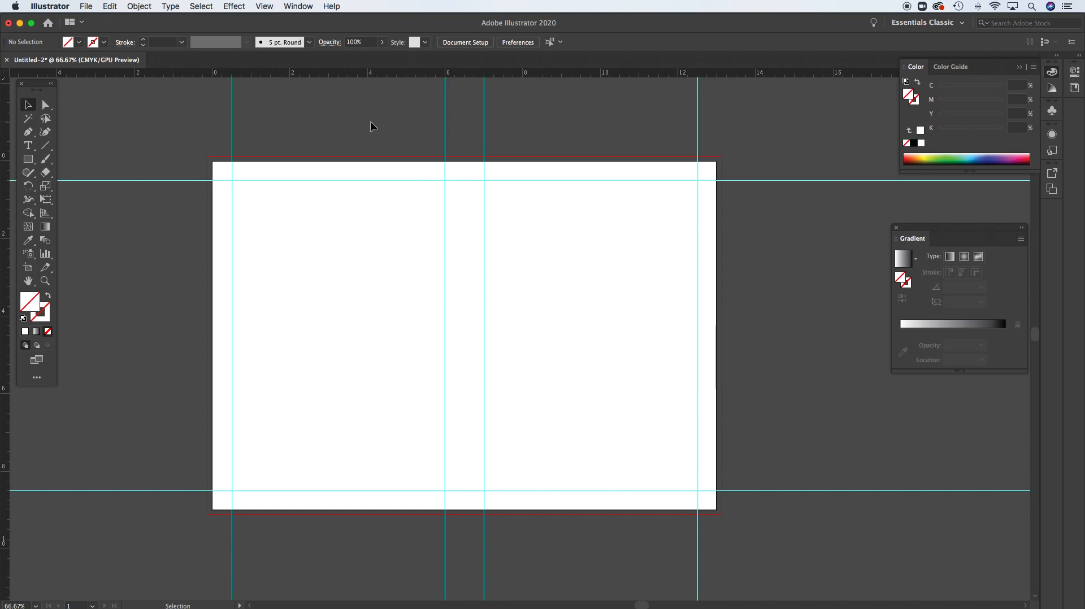
# Switch from Illustrator to Adobe Photoshop with the finished book cover file open
pyautogui.click(87, 6)
pyautogui.click(88, 5)
pyautogui.moveTo(717, 602)
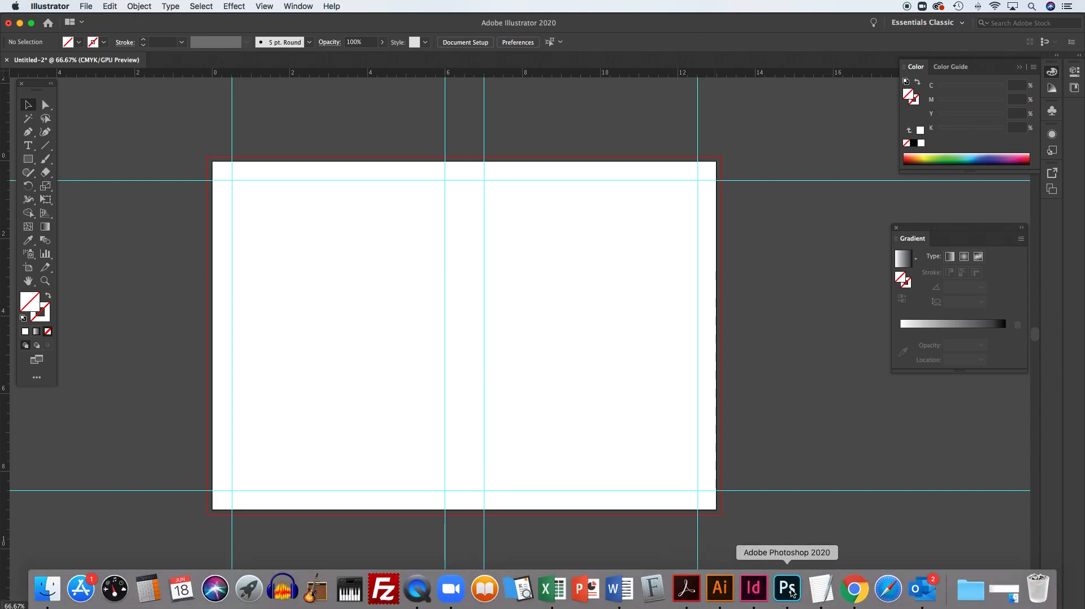
pyautogui.click(792, 592)
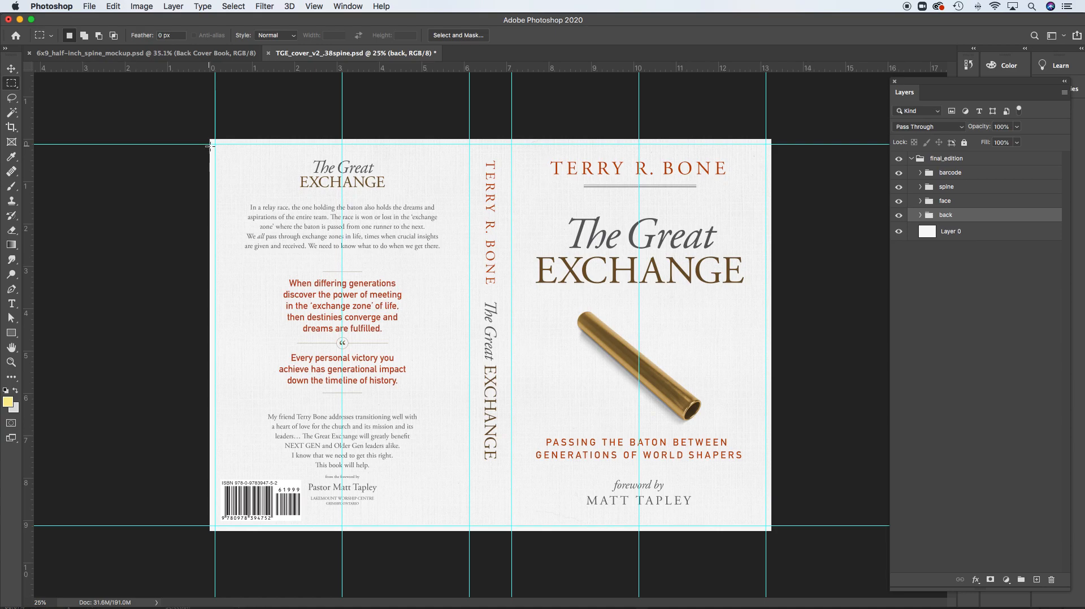
# Check the canvas width and height of the finished book cover and leave its size unchanged
pyautogui.click(141, 6)
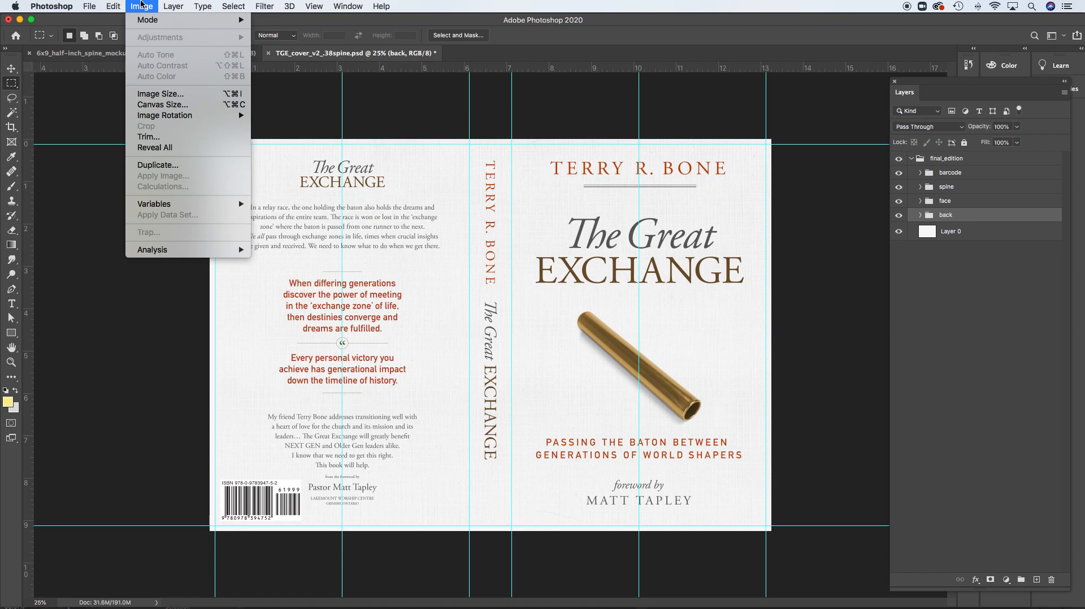
pyautogui.click(161, 105)
pyautogui.moveTo(160, 96); pyautogui.dragTo(459, 181)
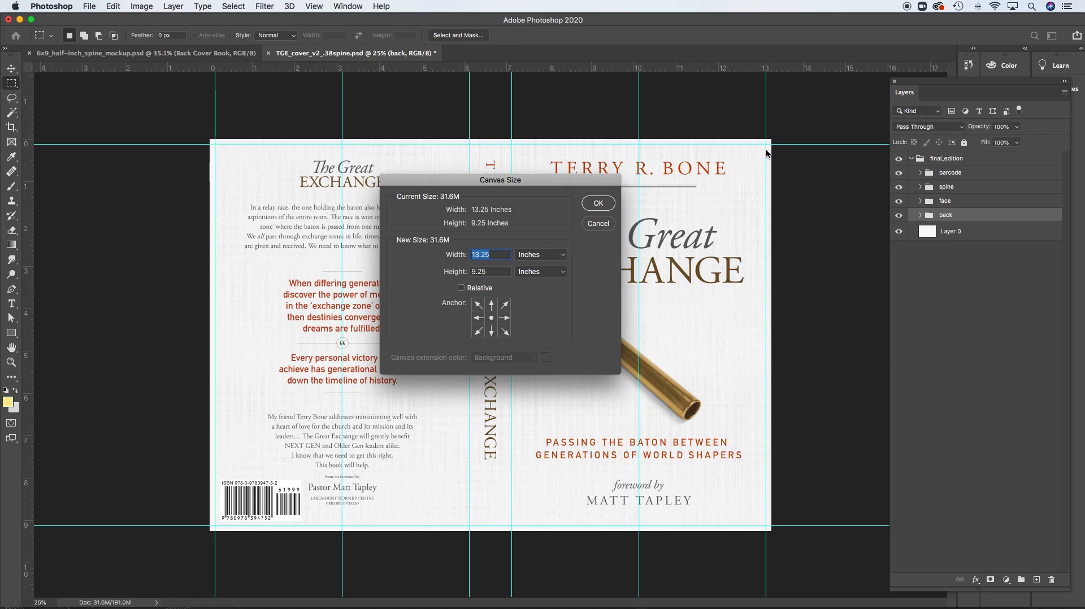
pyautogui.click(490, 255)
pyautogui.click(600, 223)
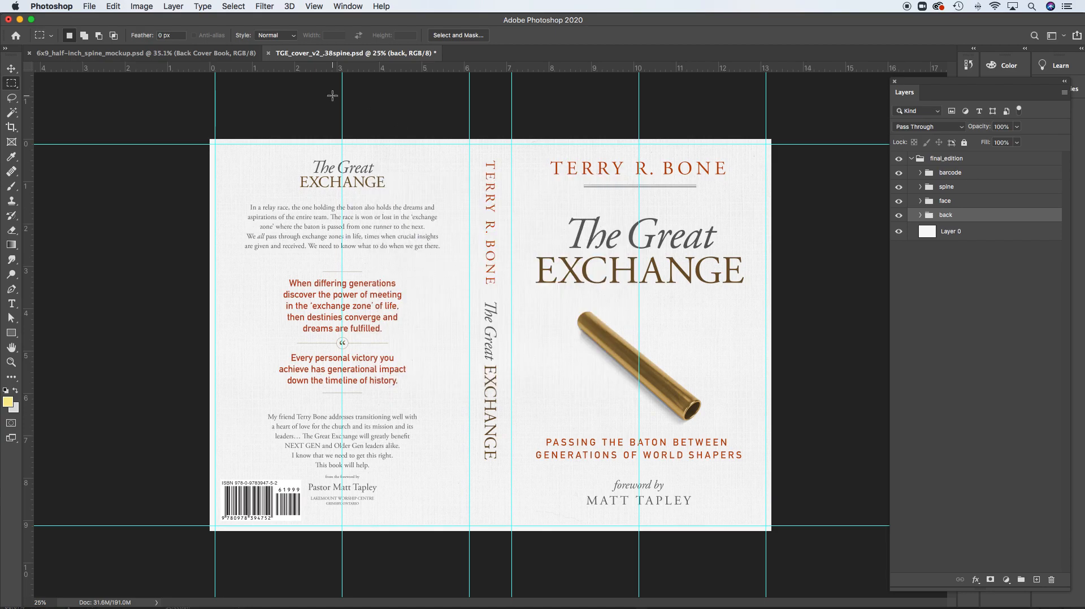
# Create a new 13.25 x 9.25 in RGB document at 150 pixels/inch with a white background
pyautogui.press('super+s')
pyautogui.press('super+n')
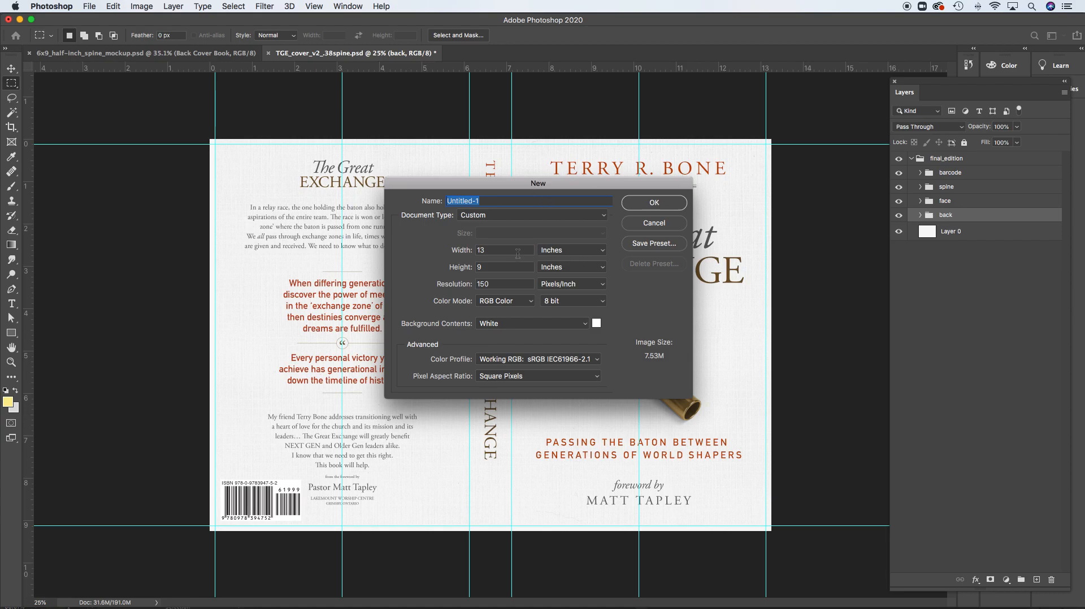
pyautogui.doubleClick(496, 250)
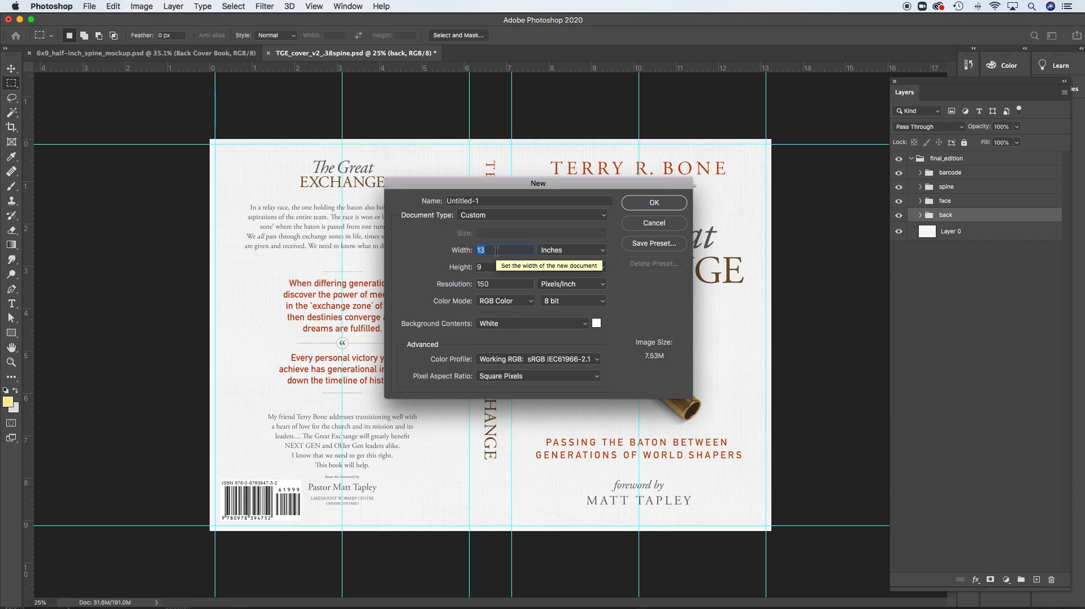
pyautogui.write('13.25')
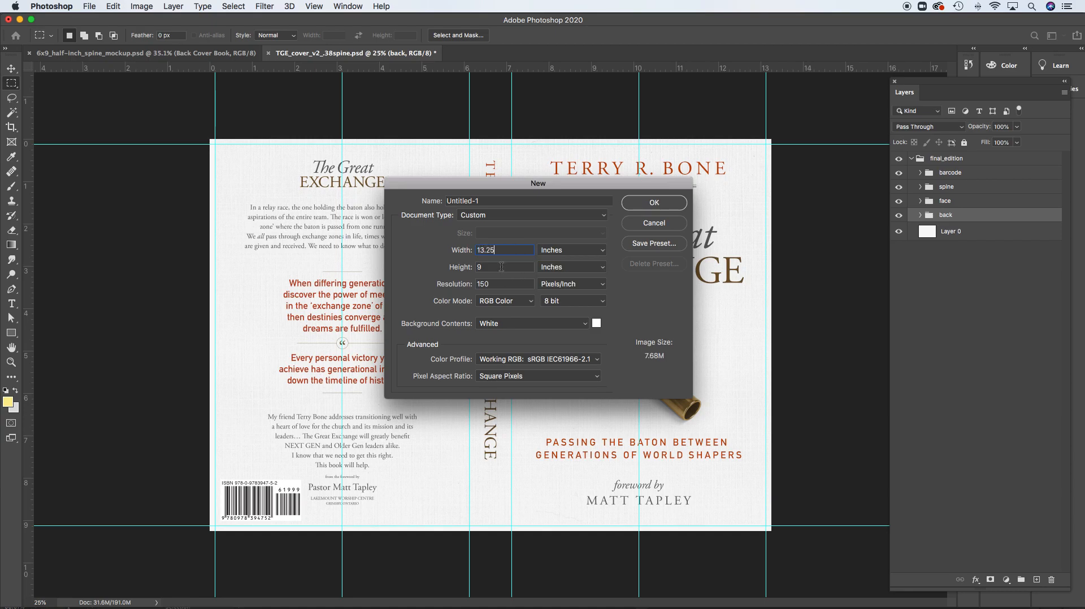
pyautogui.press('Tab')
pyautogui.write('9.25')
pyautogui.click(657, 204)
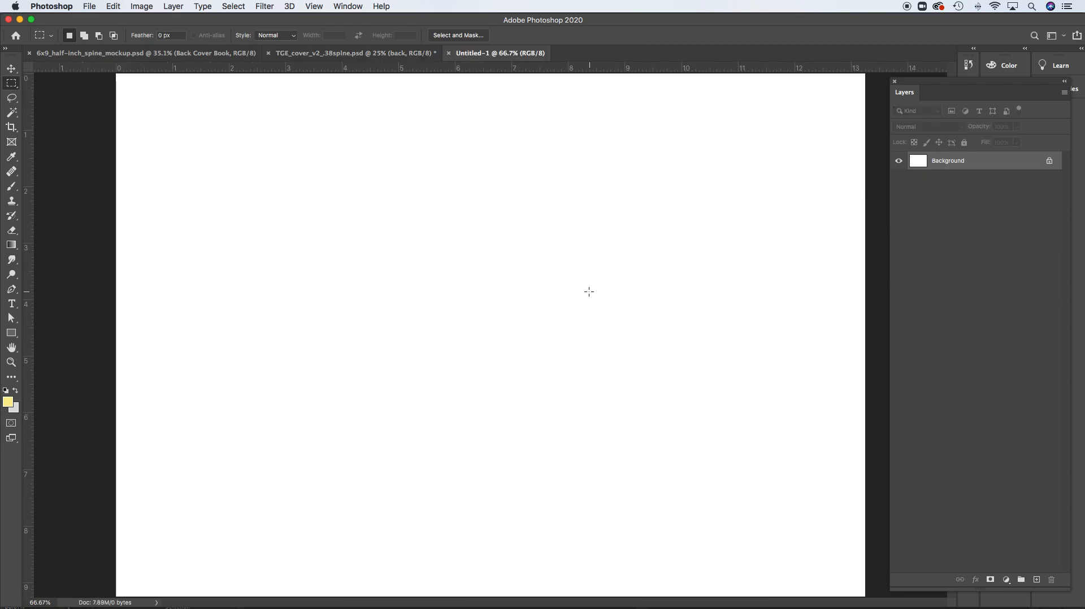
pyautogui.keyDown('alt'); pyautogui.click(568, 289); pyautogui.keyUp('alt')
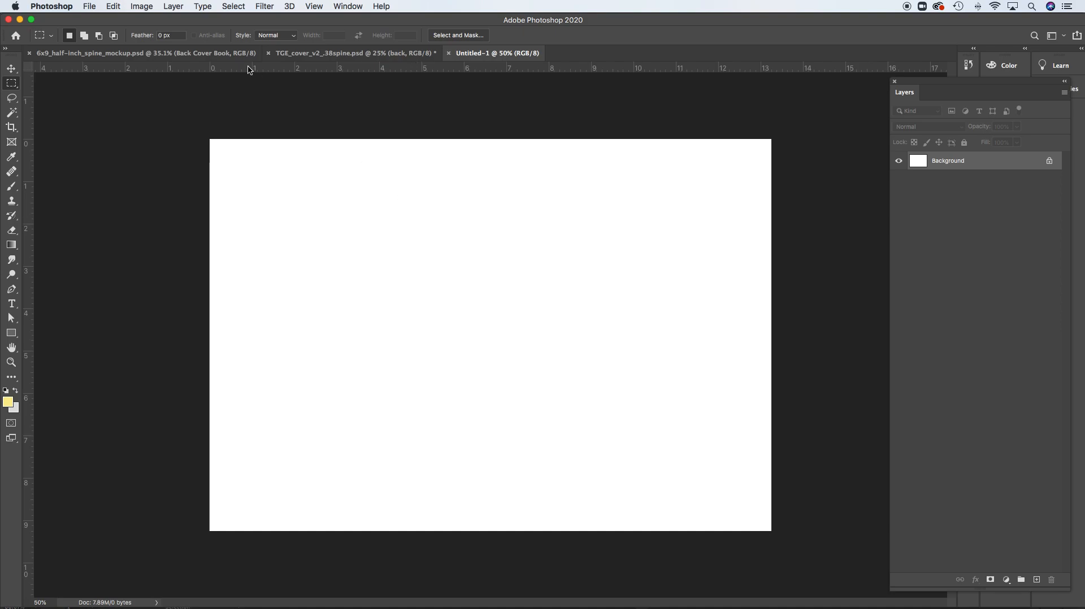
# Hide the rulers of the new document and show them again
pyautogui.click(315, 6)
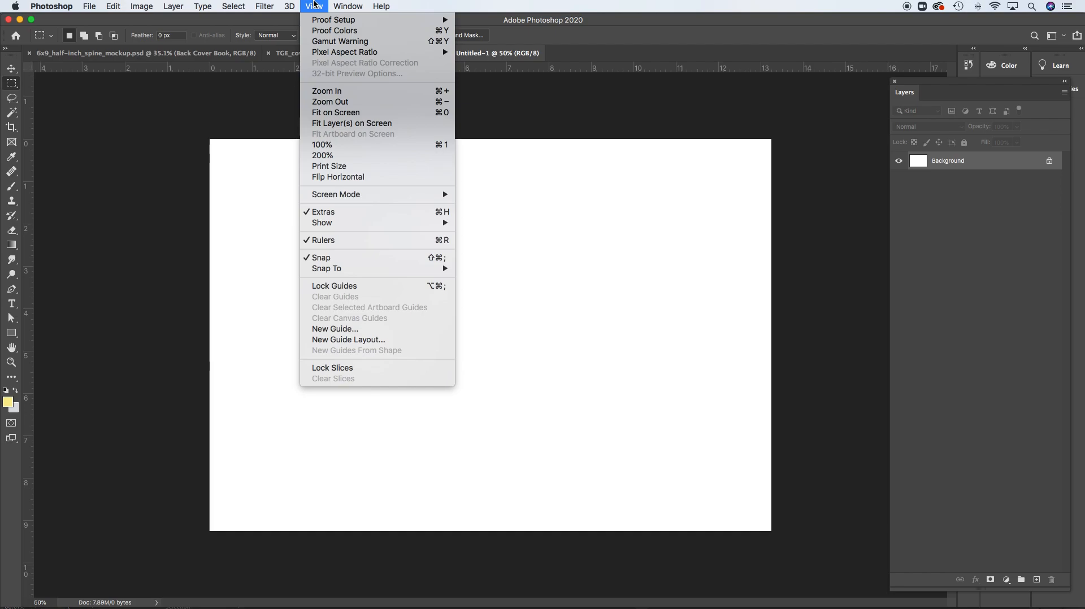
pyautogui.moveTo(353, 195)
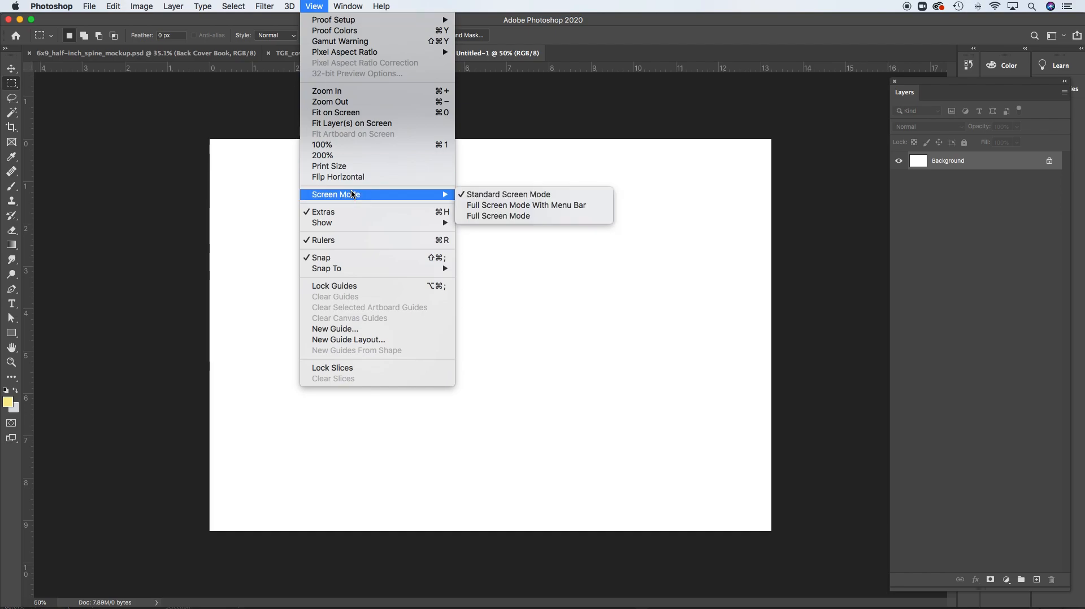
pyautogui.moveTo(351, 225)
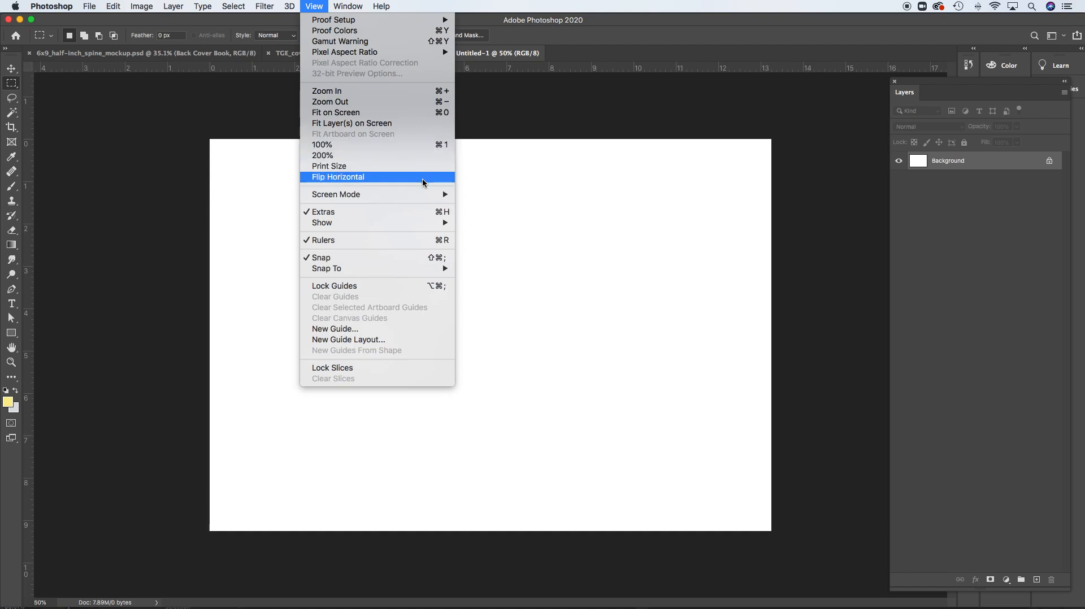
pyautogui.moveTo(428, 223)
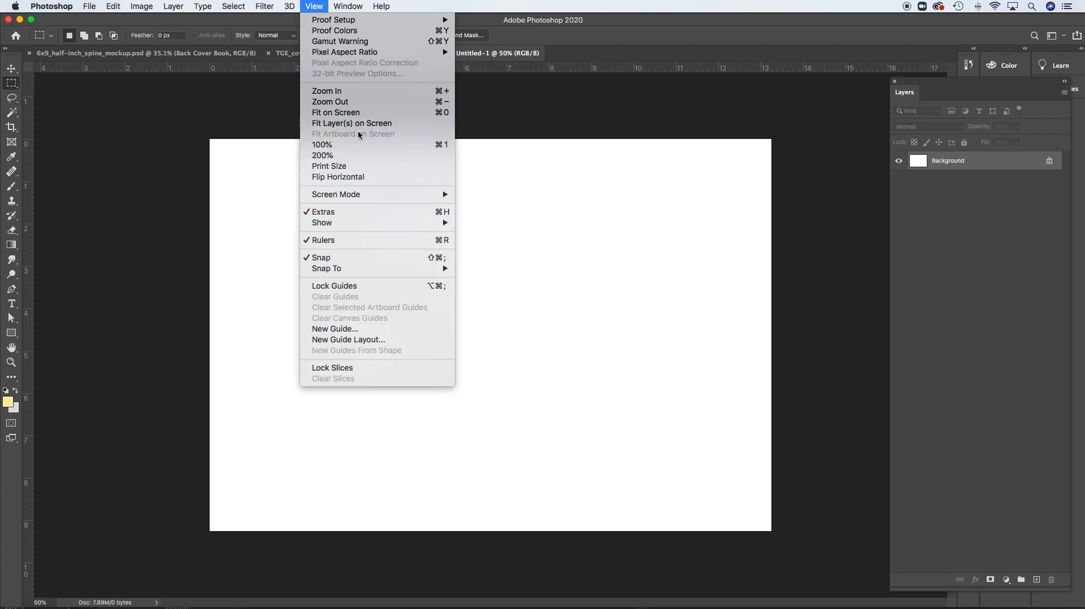
pyautogui.moveTo(354, 5)
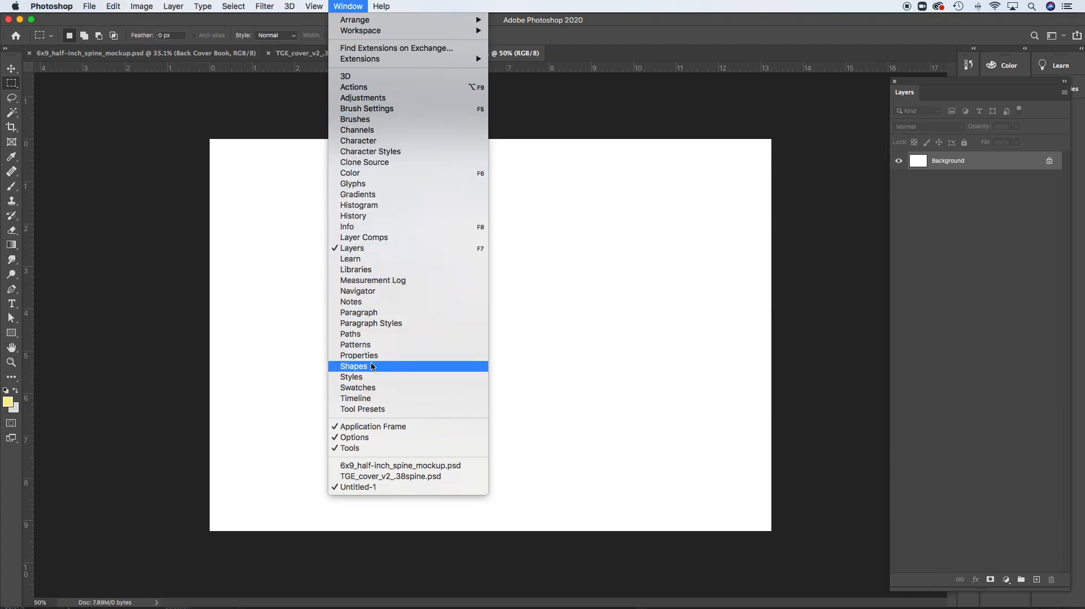
pyautogui.click(538, 109)
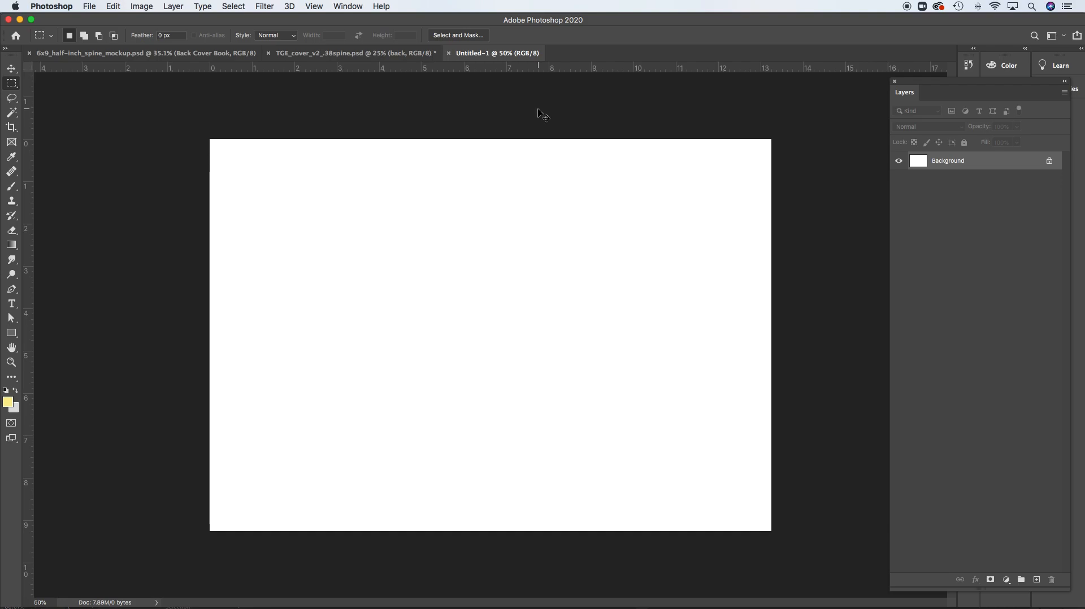
pyautogui.press('super+r')
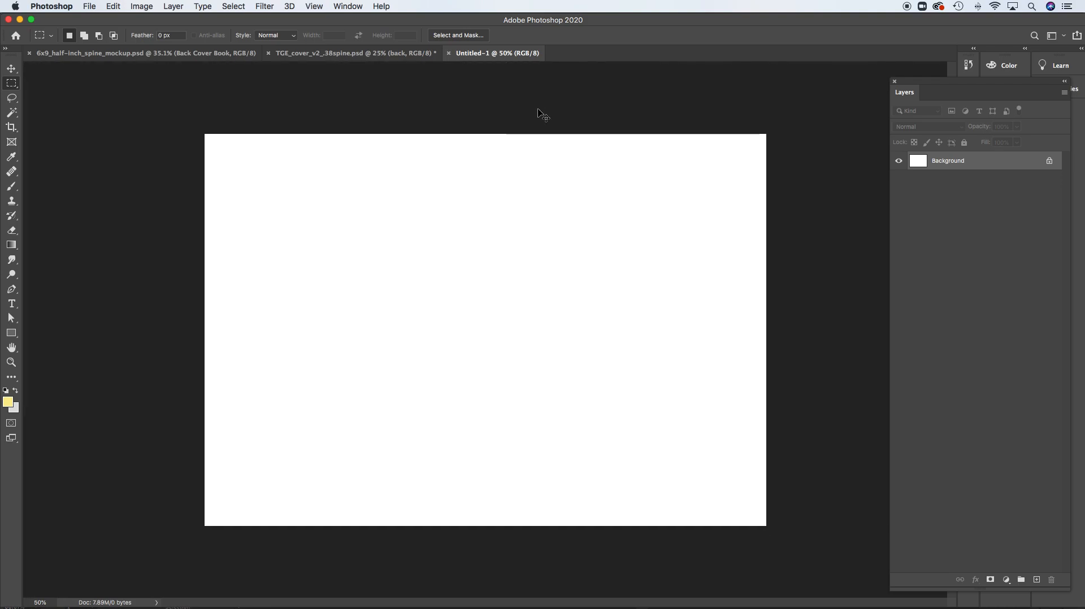
pyautogui.press('super+r')
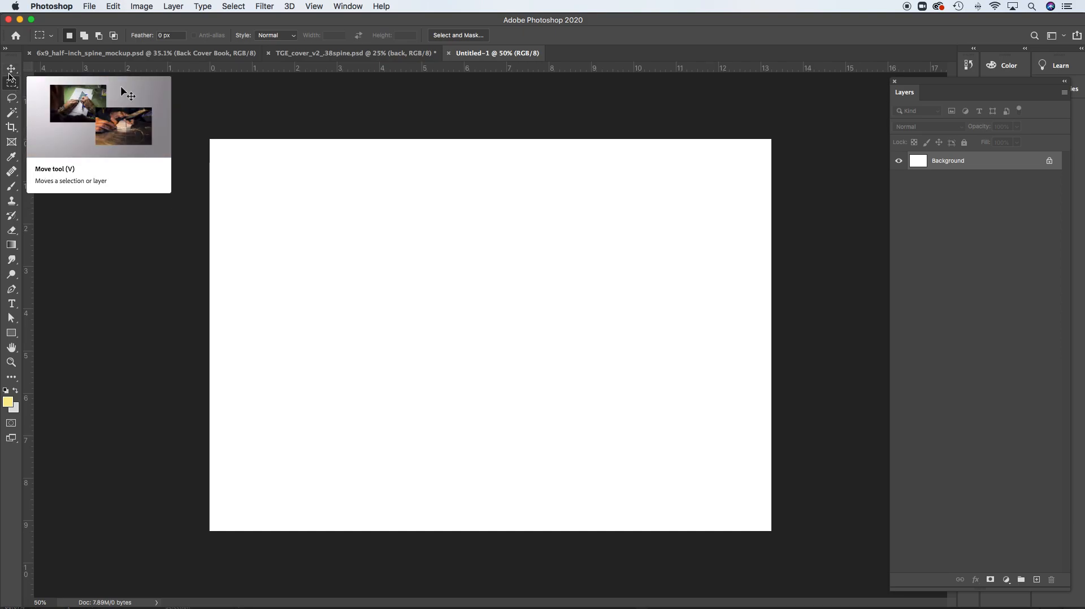
# Try pulling a vertical guide from the ruler to about 6 in and return it to the ruler
pyautogui.moveTo(30, 157); pyautogui.dragTo(465, 152)
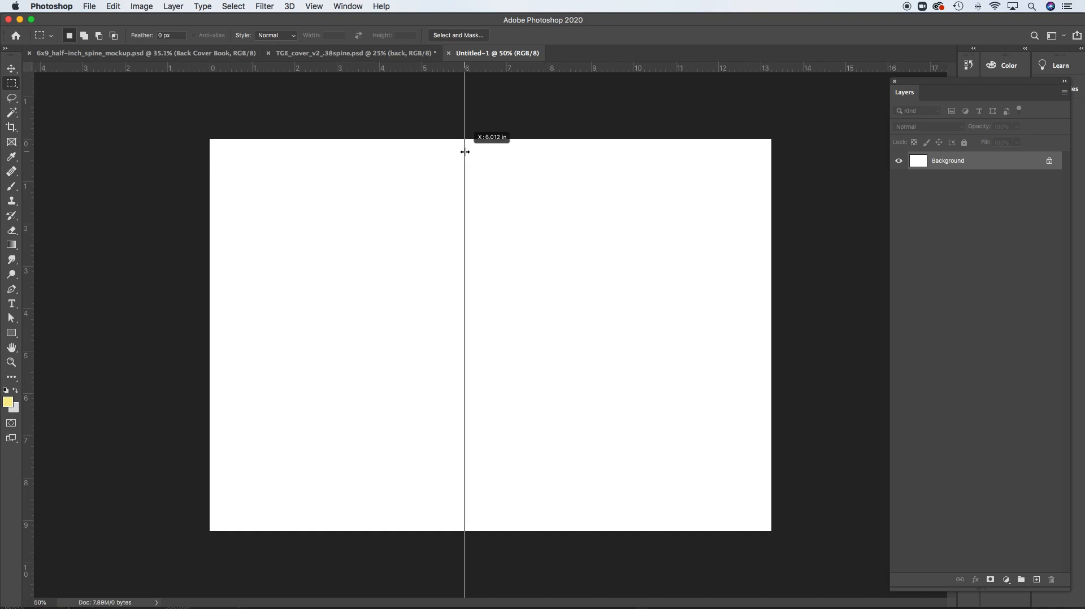
pyautogui.moveTo(464, 152); pyautogui.dragTo(27, 140)
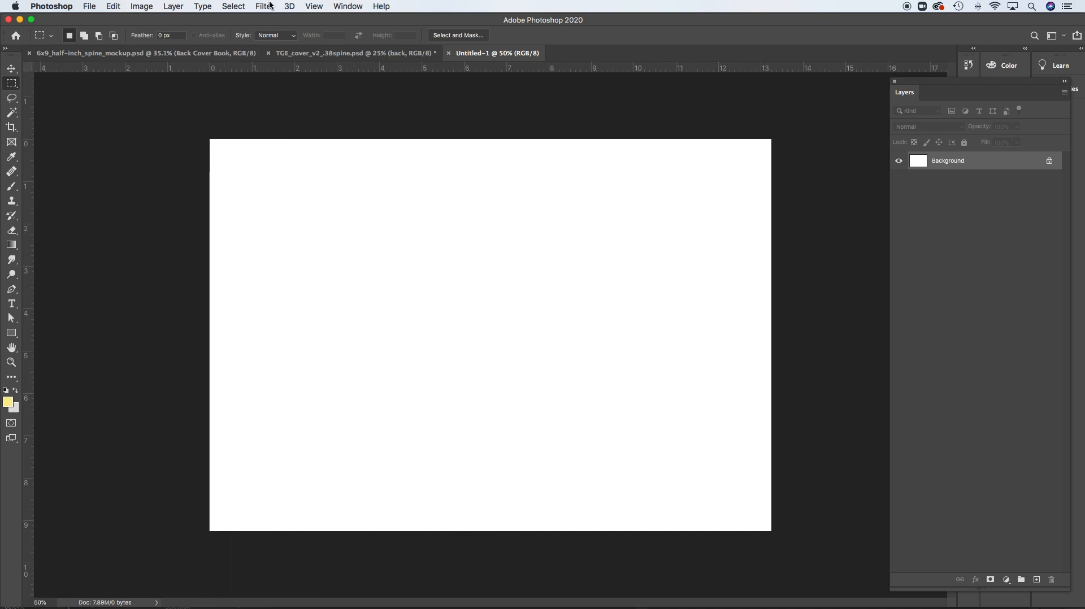
# Add a vertical guide at 0.125 in to mark the bleed along the back cover's outer edge
pyautogui.click(318, 7)
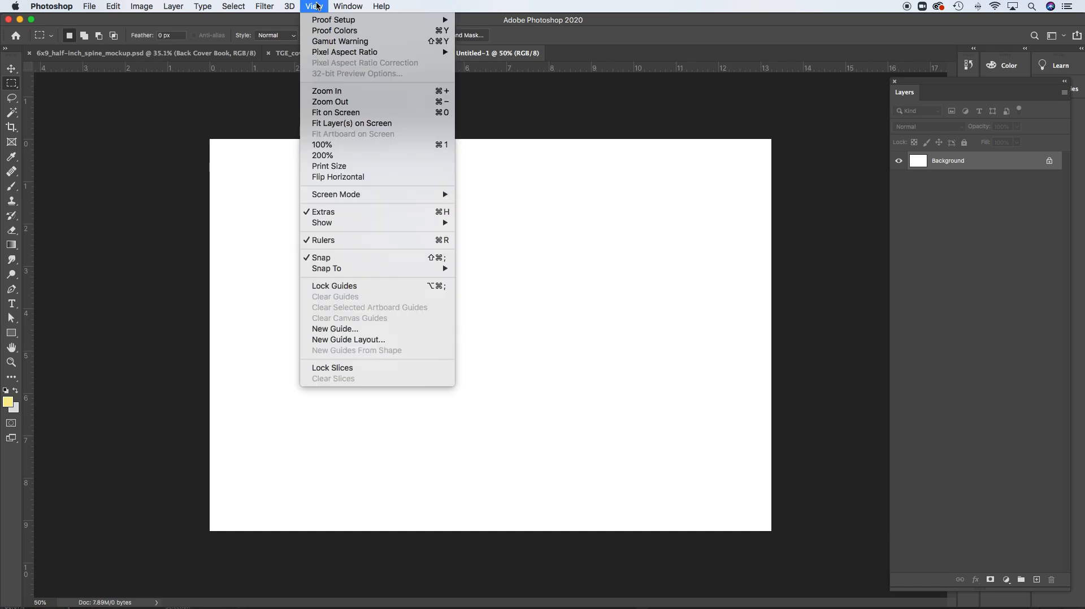
pyautogui.click(389, 330)
pyautogui.moveTo(510, 261); pyautogui.dragTo(580, 200)
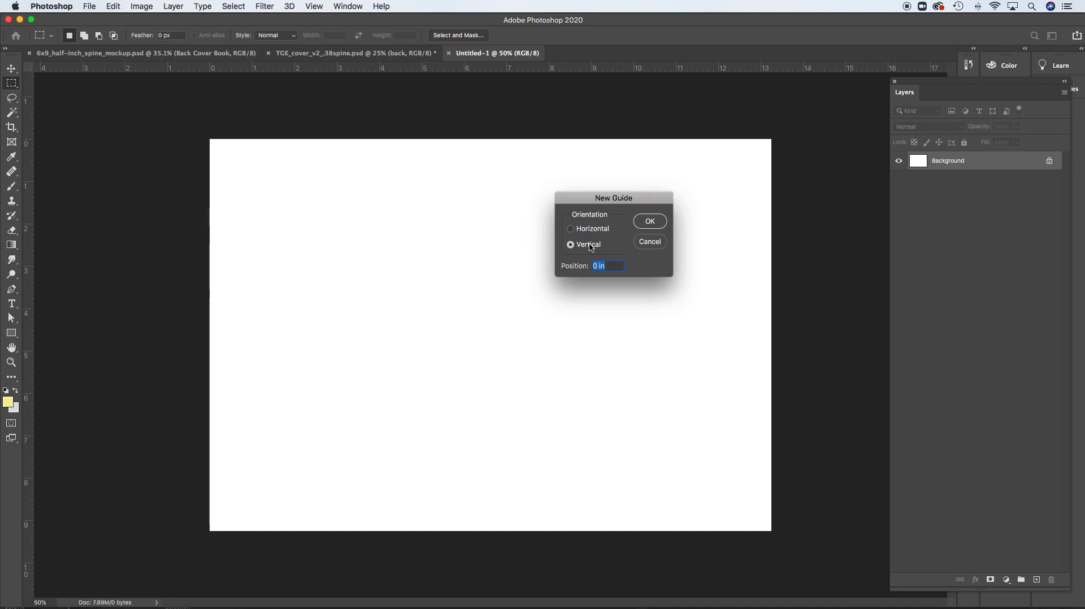
pyautogui.write('.125')
pyautogui.click(650, 222)
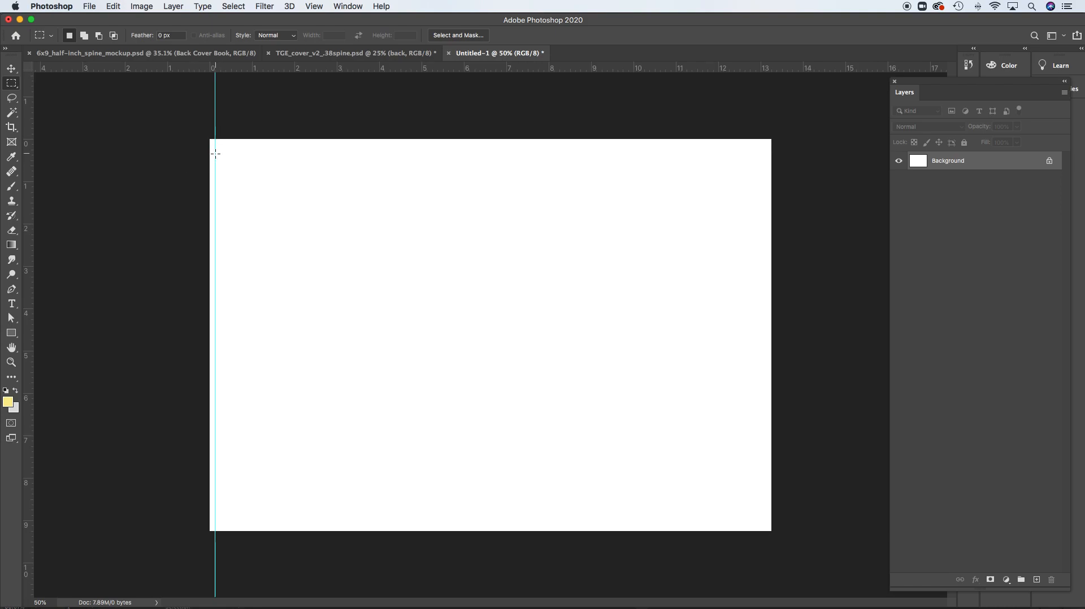
# Add two vertical guides for the spine, one at 6.125 in and one at 7.125 in
pyautogui.click(314, 6)
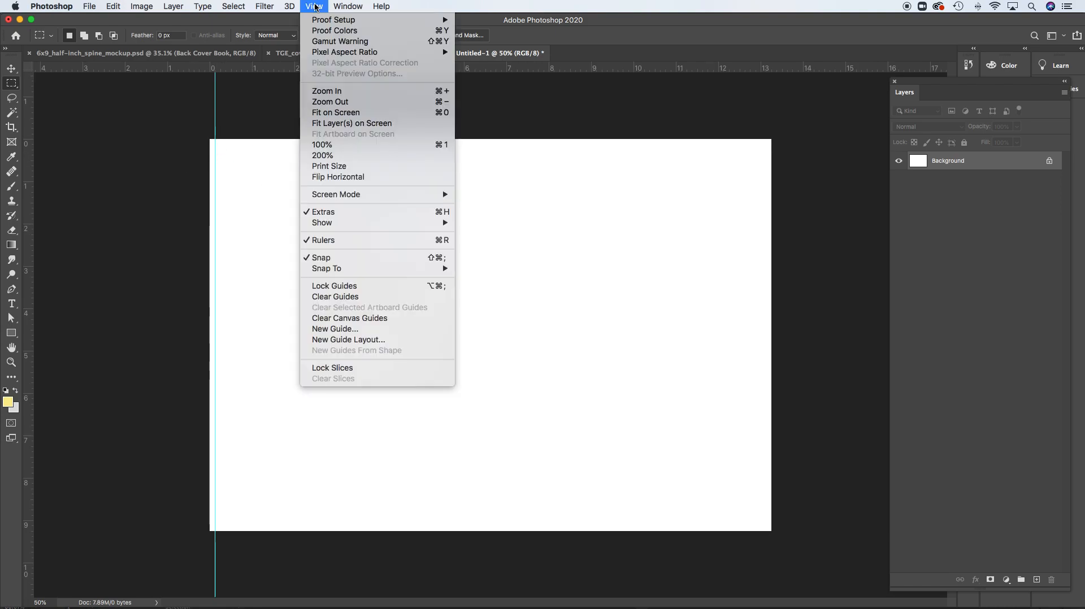
pyautogui.click(364, 328)
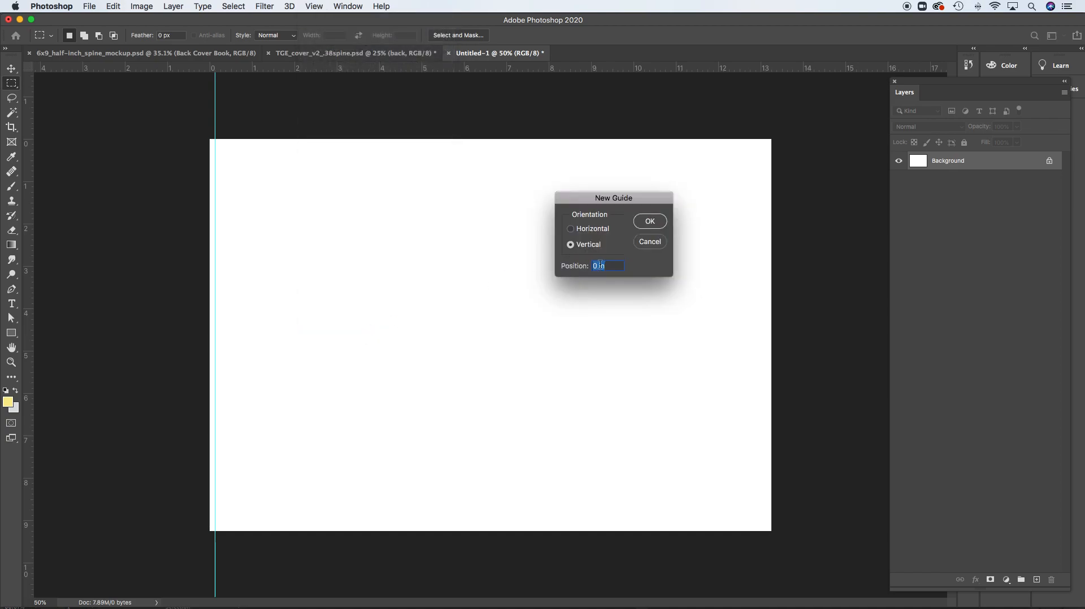
pyautogui.write('6.125')
pyautogui.press('Return')
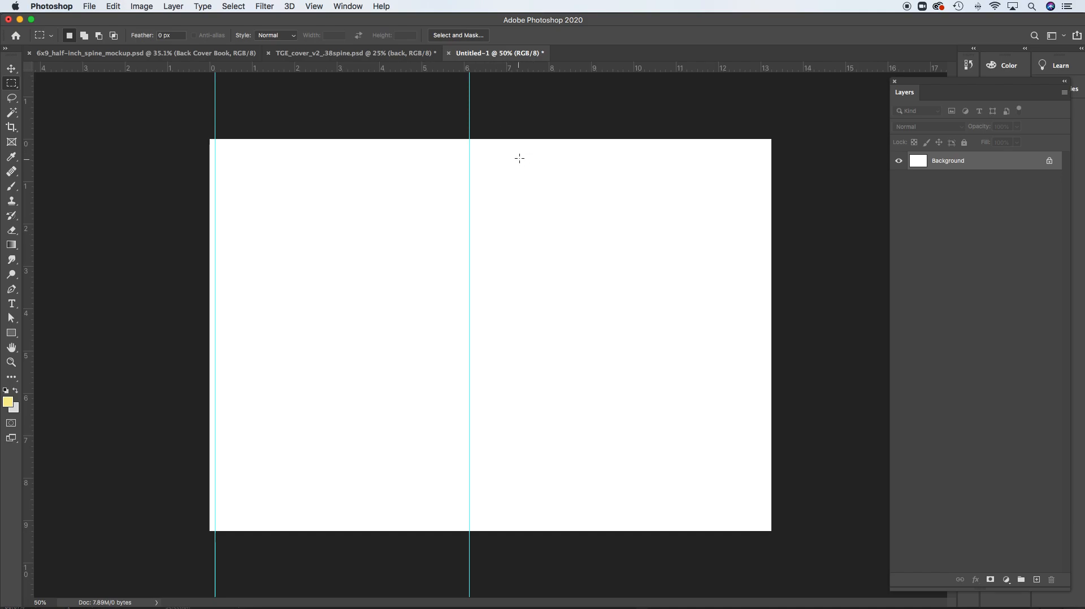
pyautogui.click(314, 6)
pyautogui.click(378, 328)
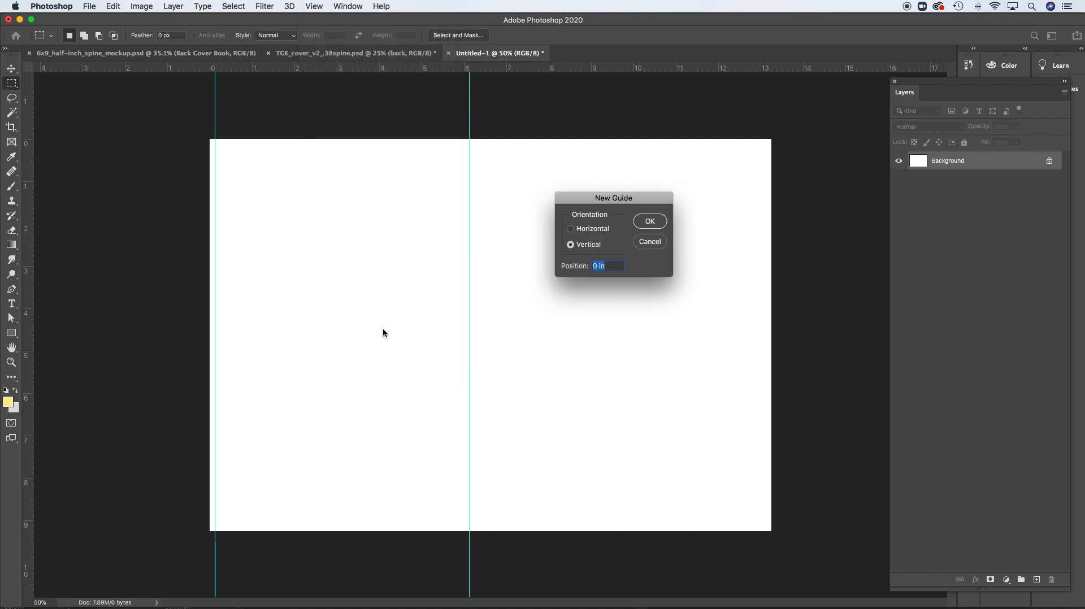
pyautogui.write('7.125')
pyautogui.press('Return')
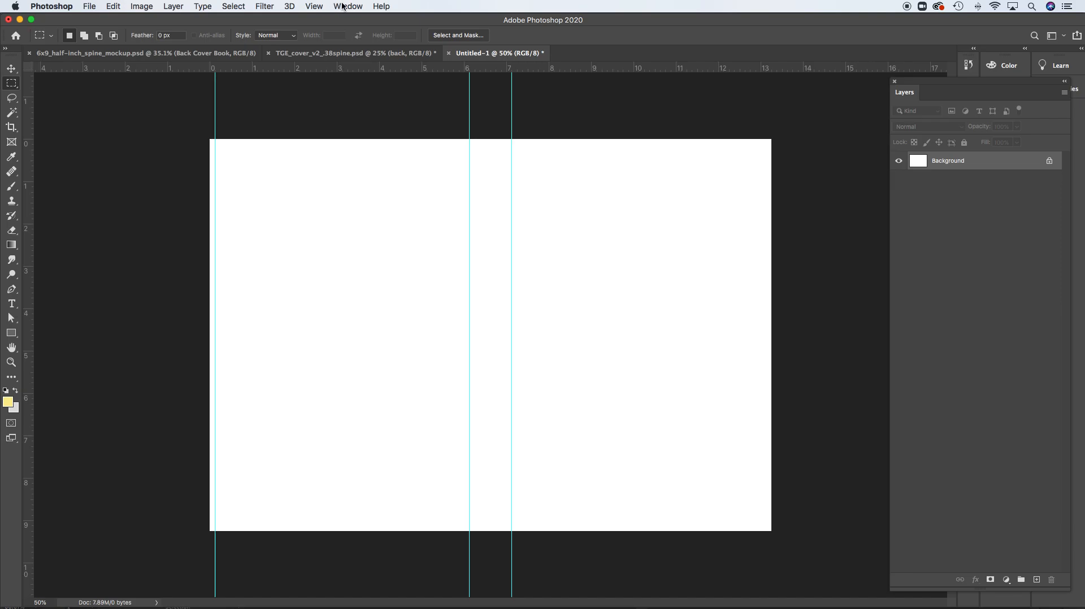
# Add a vertical guide at 13.12 in to mark the bleed along the front cover's outer edge
pyautogui.click(314, 6)
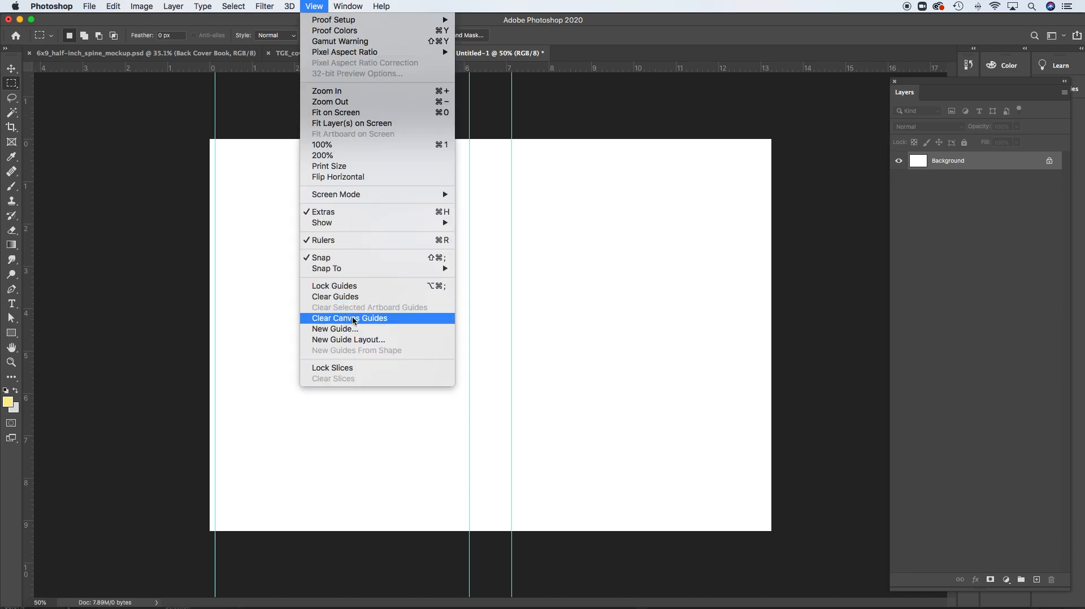
pyautogui.click(350, 330)
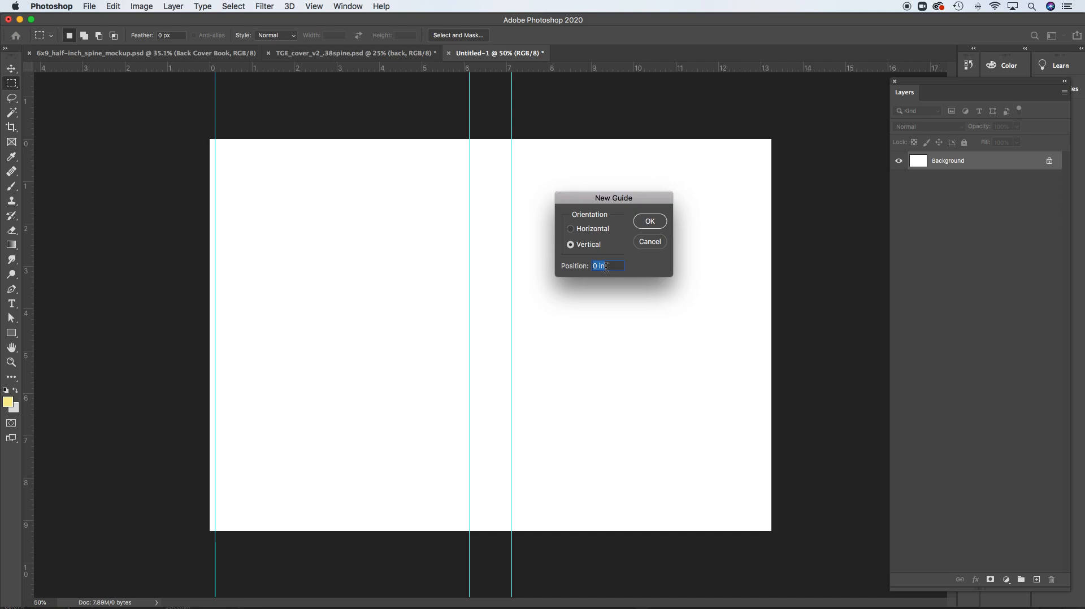
pyautogui.write('13.125')
pyautogui.click(648, 221)
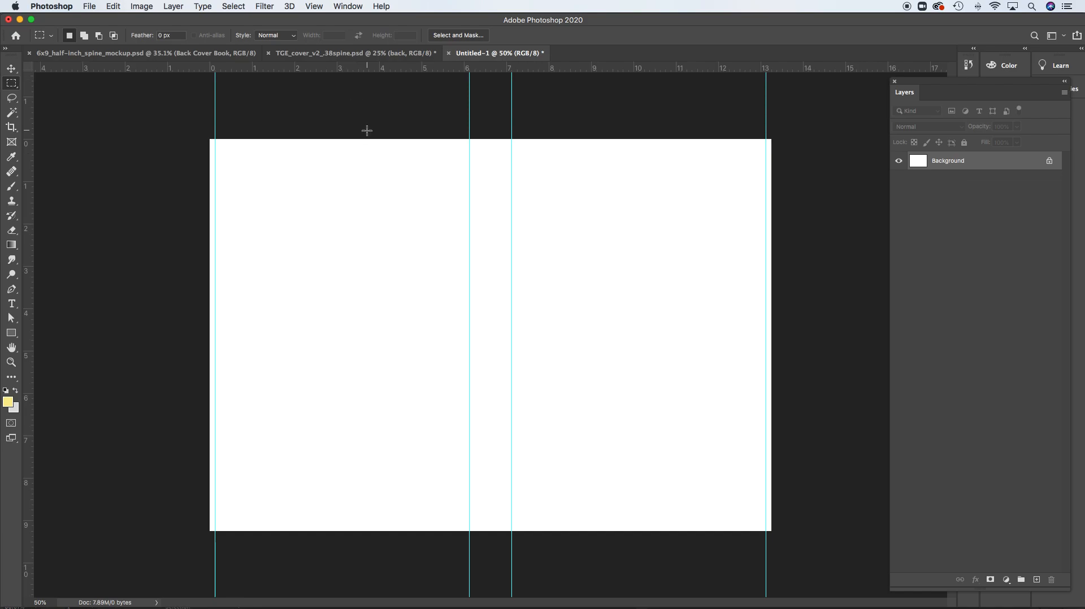
# Try pulling a horizontal guide to just below the canvas's upper edge and return it to the ruler
pyautogui.moveTo(354, 70); pyautogui.dragTo(359, 145)
pyautogui.moveTo(360, 146); pyautogui.dragTo(367, 66)
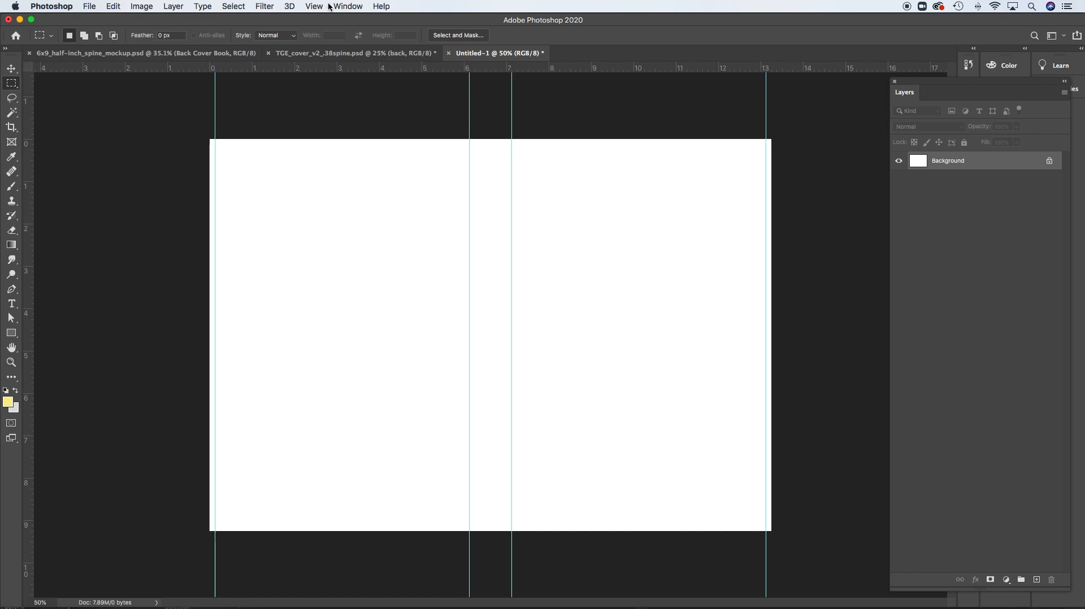
# Add a horizontal guide at 0.125 in to mark the bleed along the cover's upper edge
pyautogui.click(290, 6)
pyautogui.moveTo(314, 6)
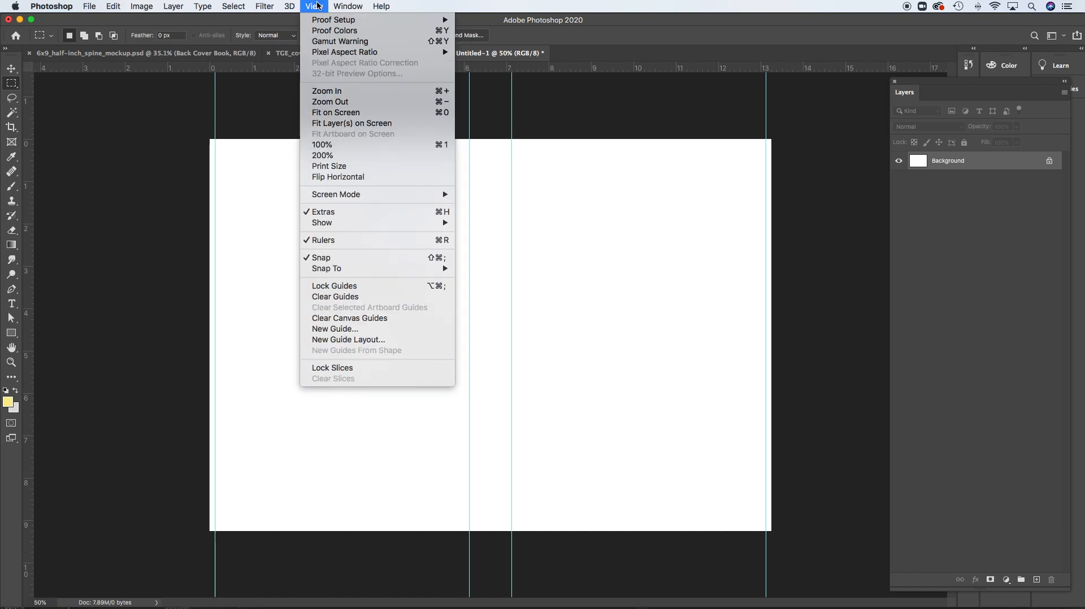
pyautogui.click(359, 330)
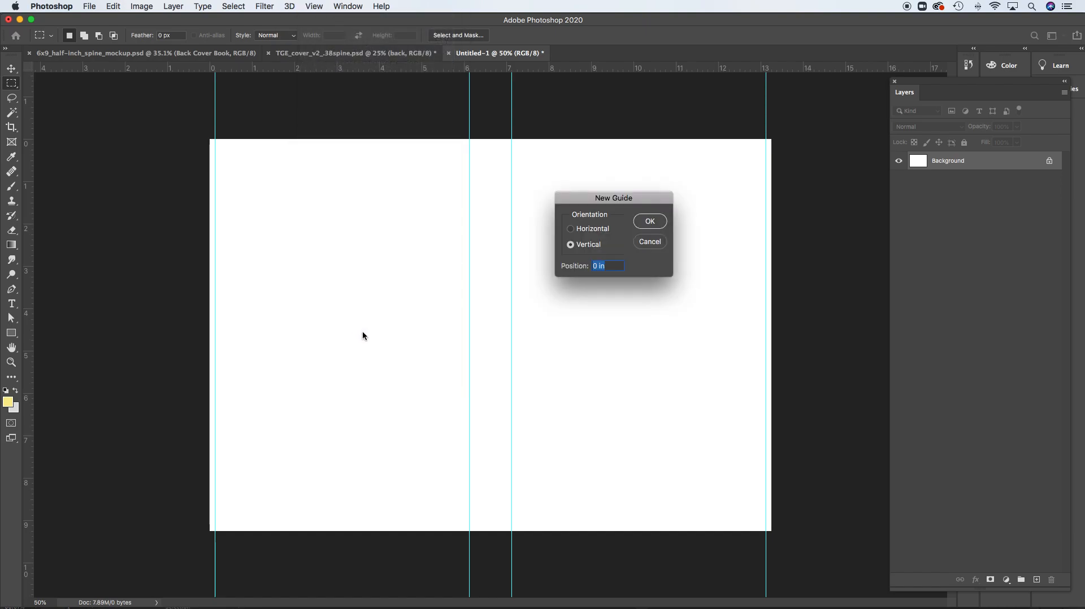
pyautogui.click(572, 229)
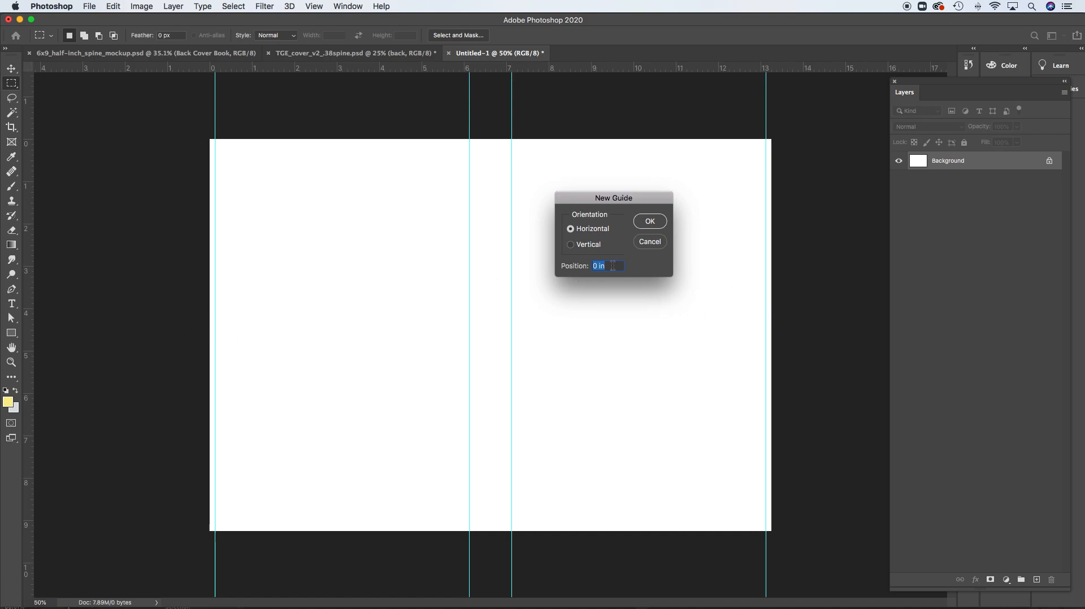
pyautogui.write('.125')
pyautogui.click(657, 225)
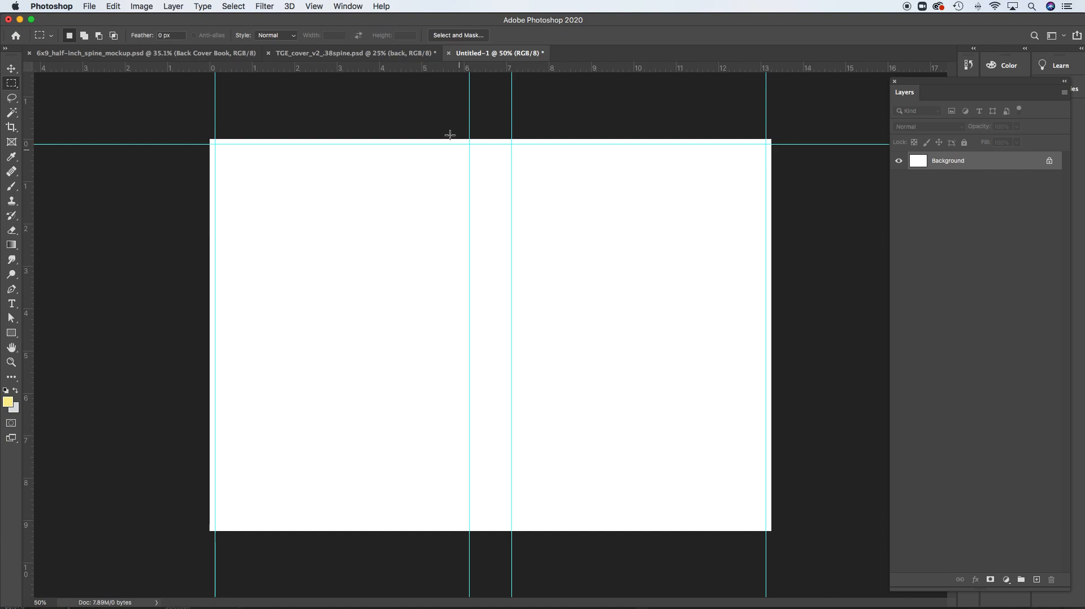
# Add a horizontal guide at 9.12 in to mark the bleed along the cover's lower edge, and activate the Move tool
pyautogui.click(315, 6)
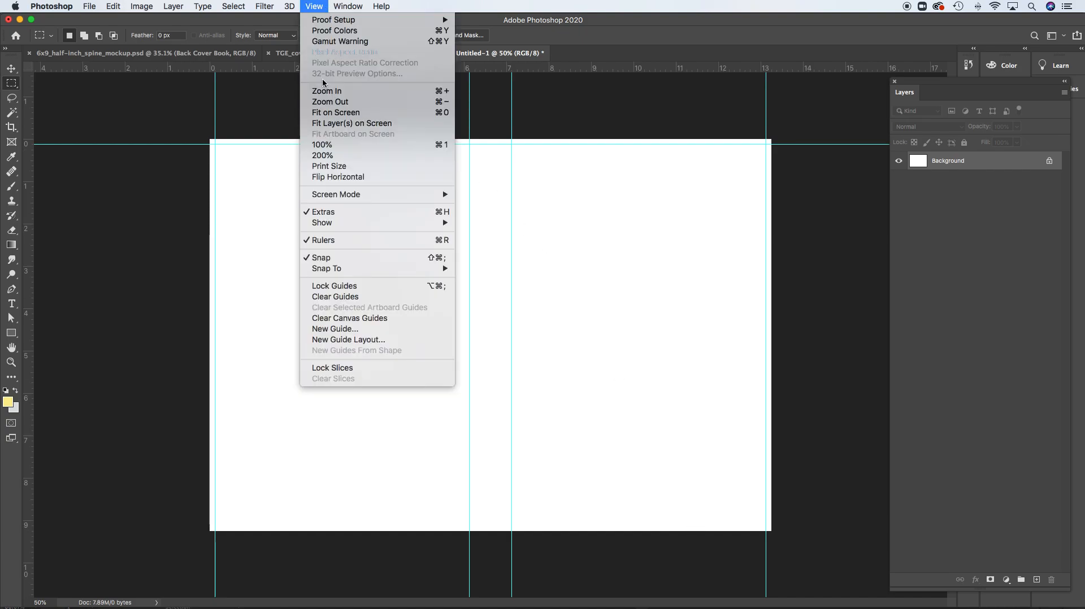
pyautogui.click(371, 331)
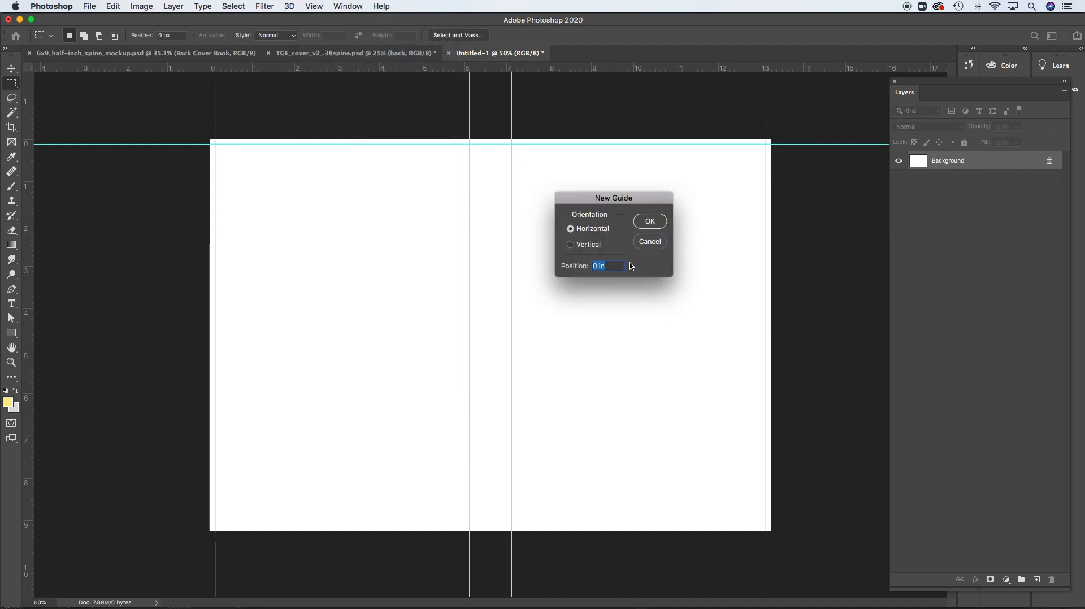
pyautogui.write('9.12')
pyautogui.click(654, 221)
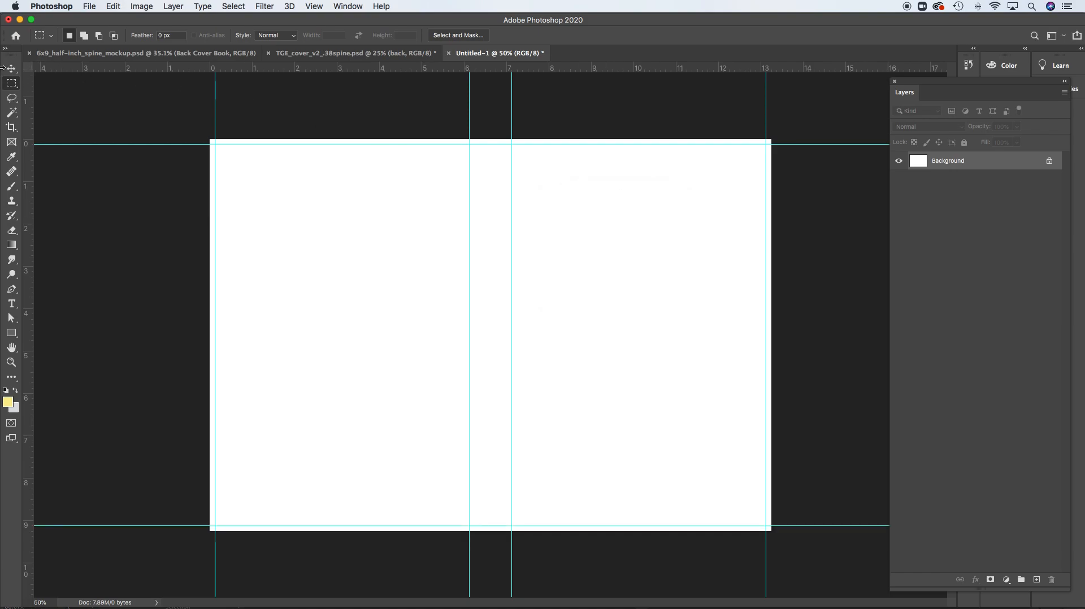
pyautogui.press('v')
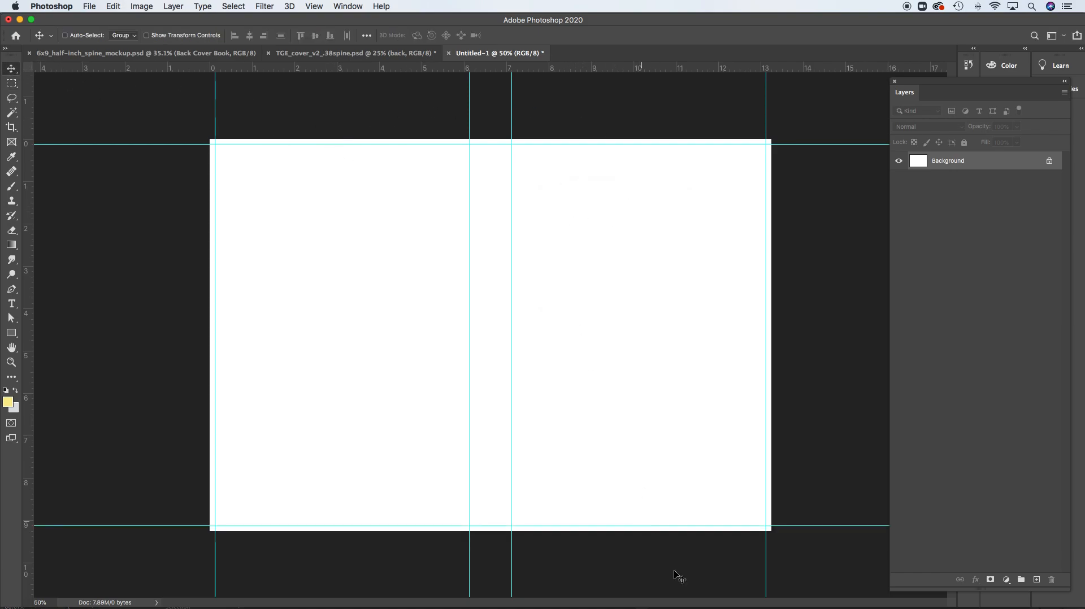
# Switch to Illustrator to compare its cover template's guides and bleed, and return to the Photoshop document
pyautogui.moveTo(753, 590)
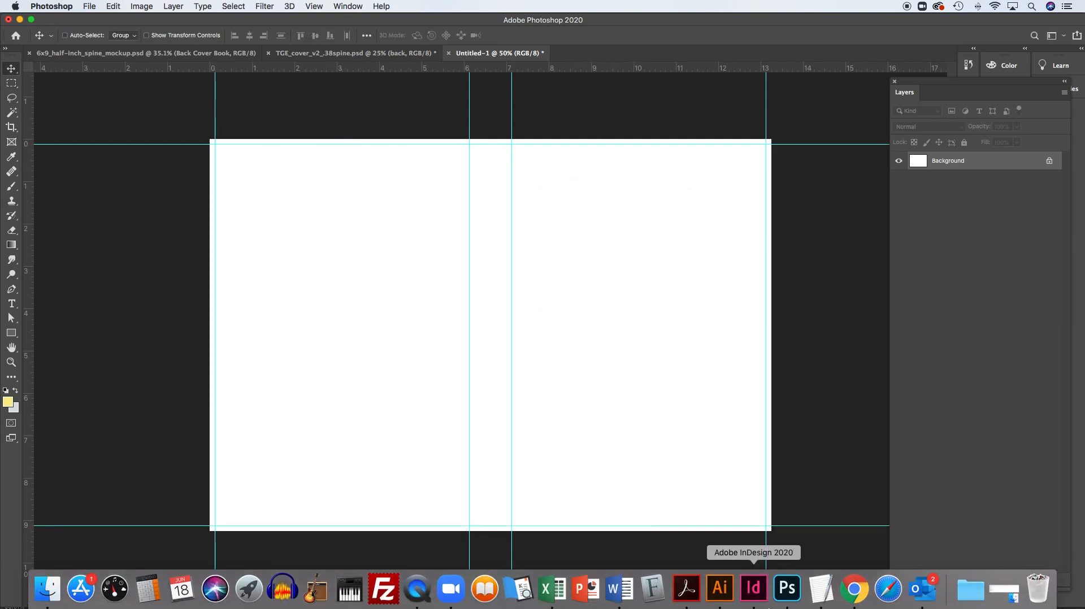
pyautogui.click(723, 591)
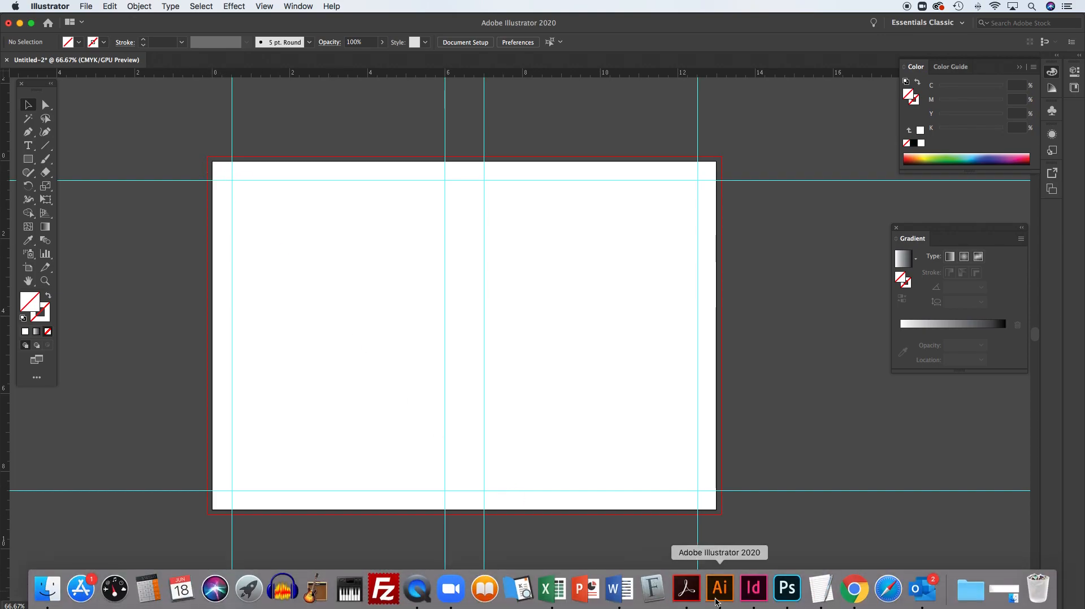
pyautogui.click(786, 587)
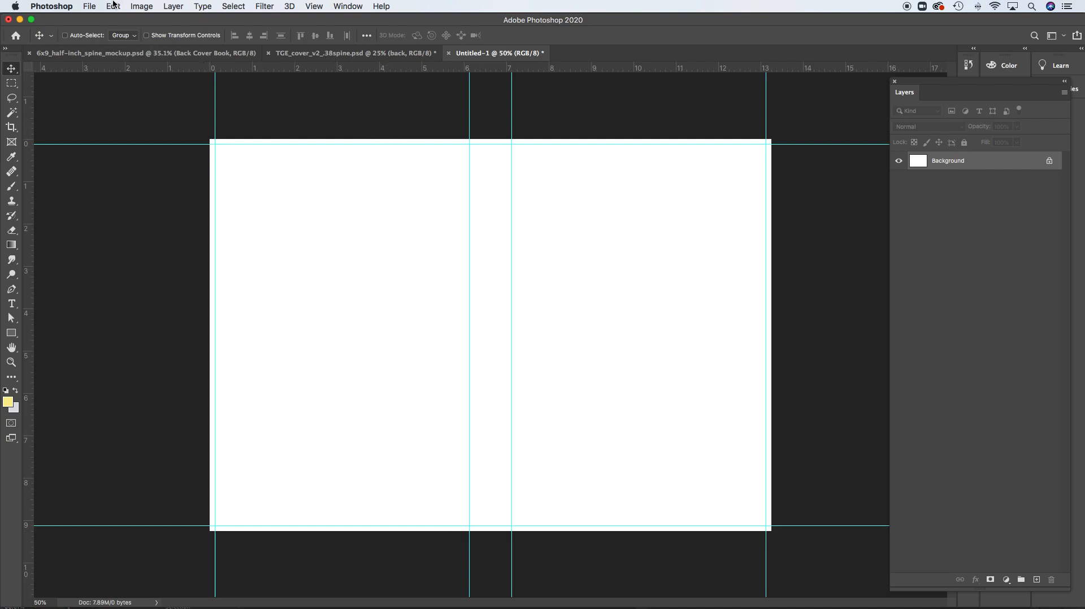
# Try to correct the canvas size by setting its width to 13.25 inches
pyautogui.click(142, 7)
pyautogui.click(162, 107)
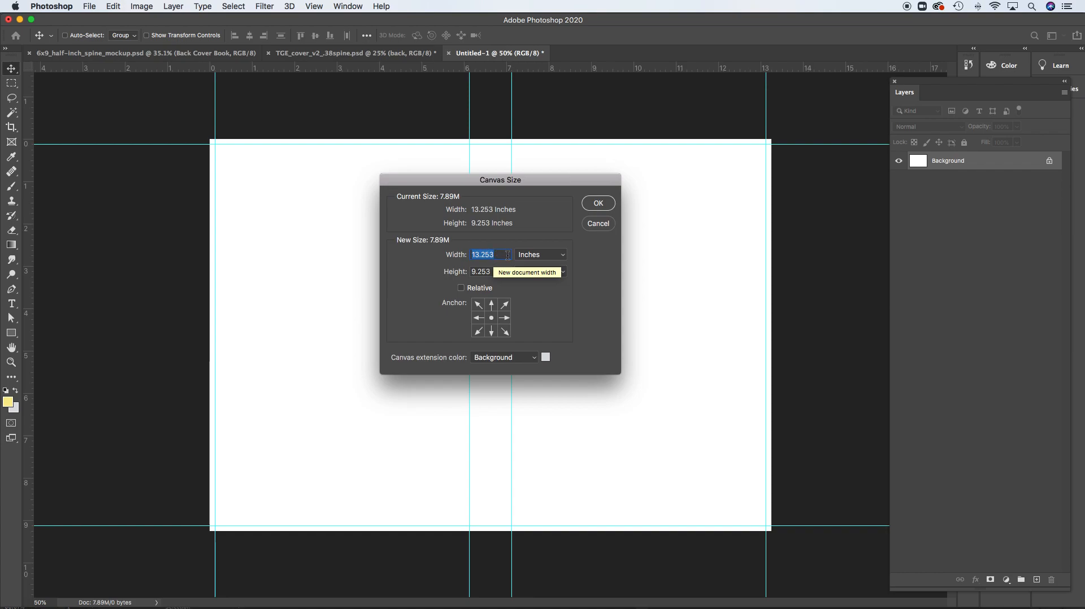
pyautogui.click(505, 257)
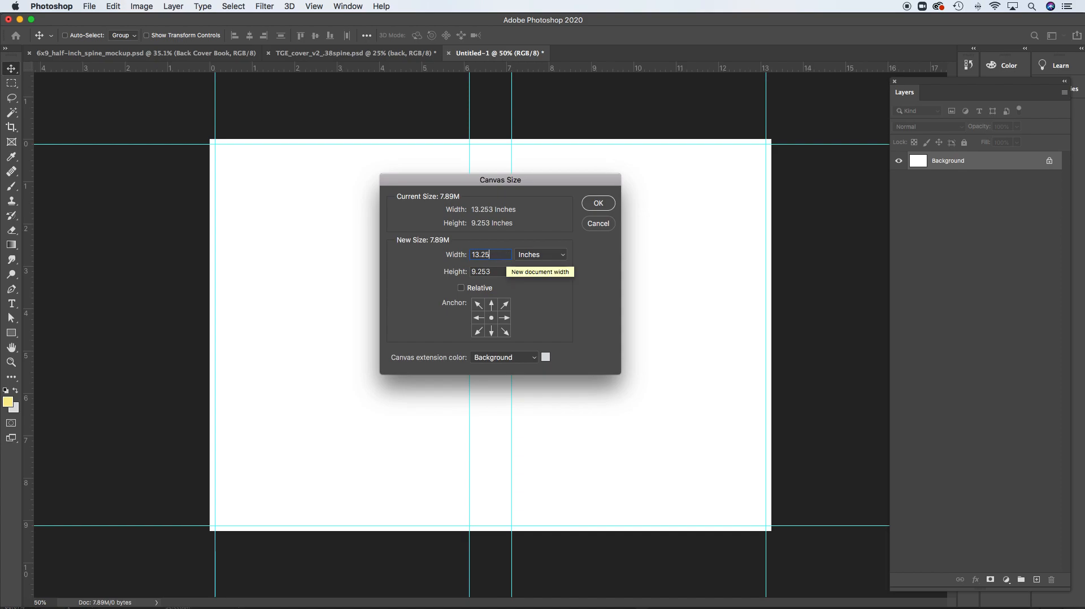
pyautogui.press('BackSpace')
pyautogui.press('Tab')
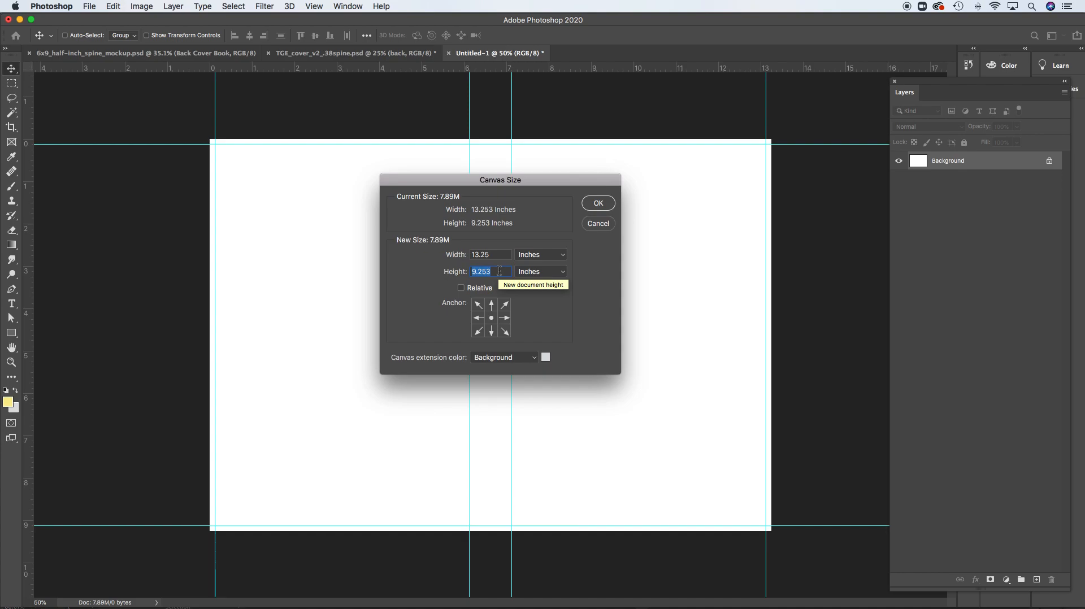
pyautogui.press('Right')
pyautogui.click(604, 204)
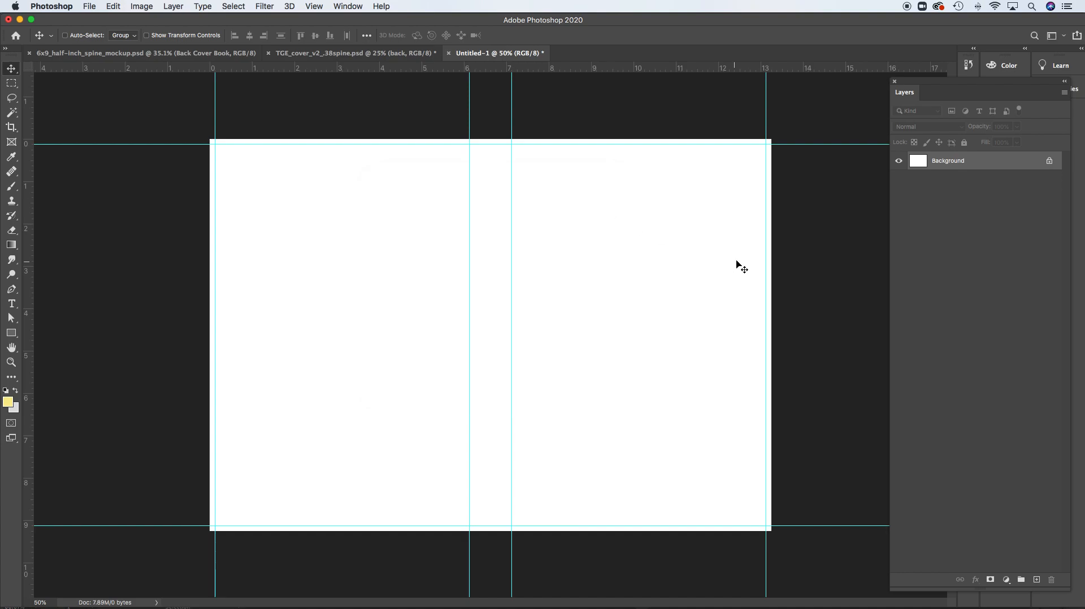
# Check the document's current width and height in the Canvas Size settings and leave without changing them
pyautogui.click(141, 6)
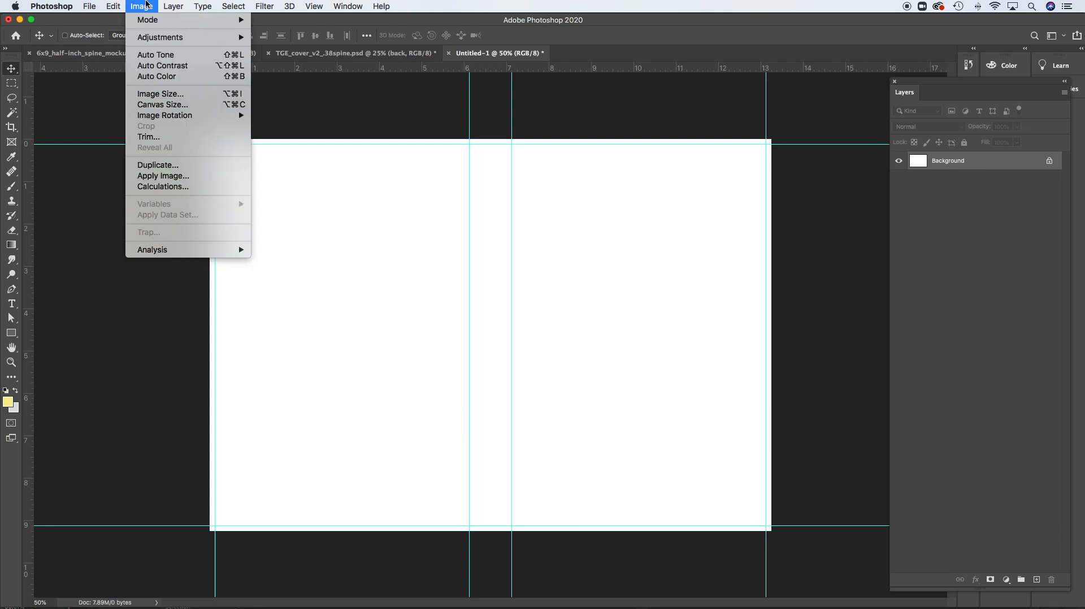
pyautogui.click(179, 104)
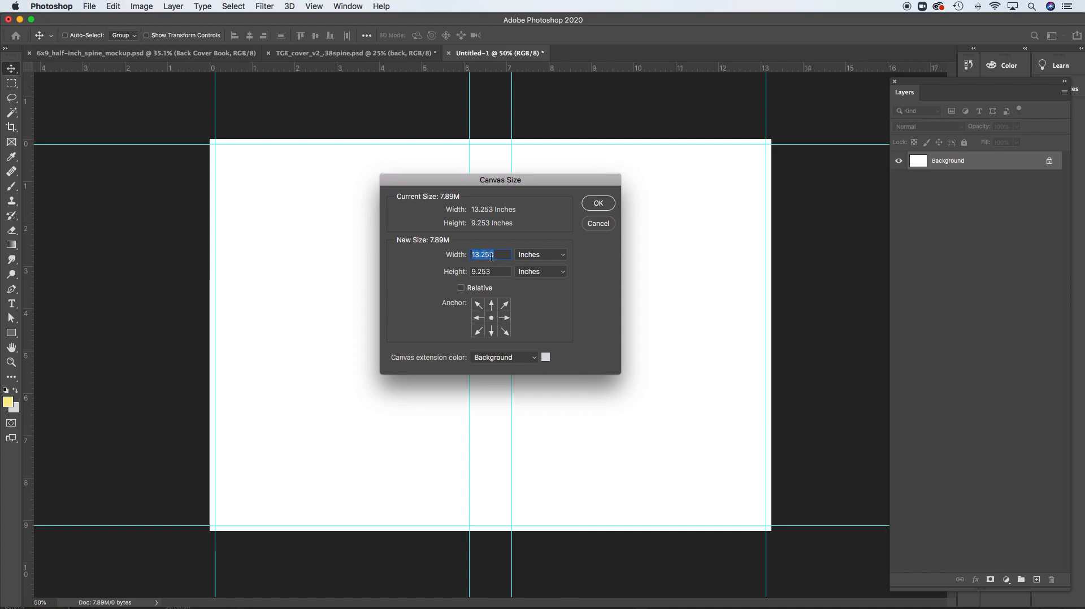
pyautogui.click(606, 226)
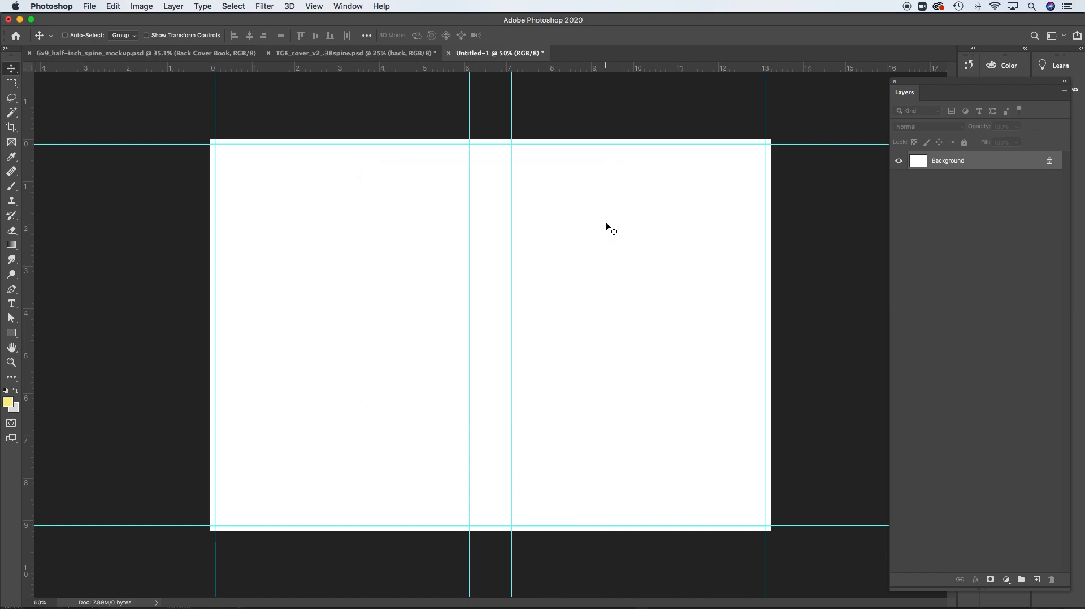